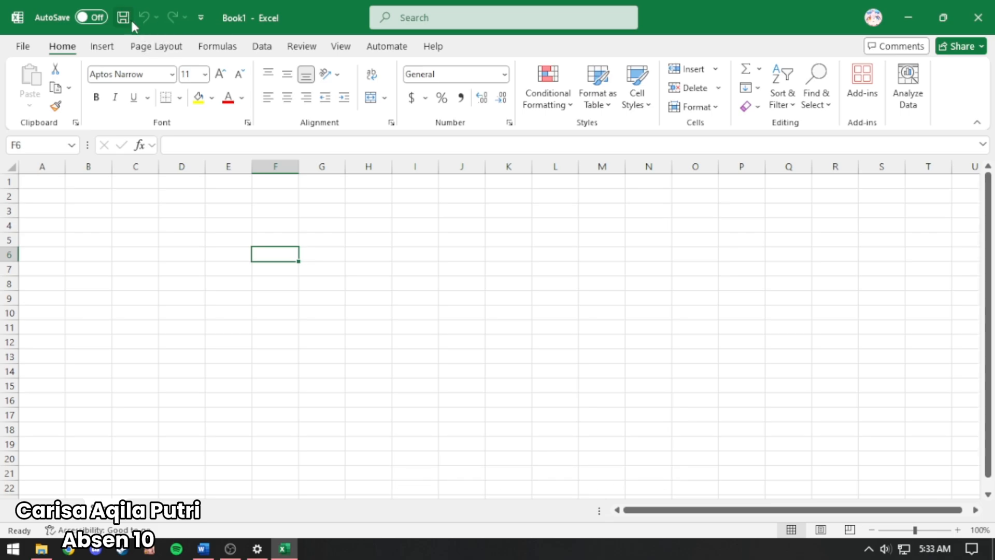
Step: Enter sample text in cell D3, try undo and redo on it, and clear the cell
left_click(181, 209)
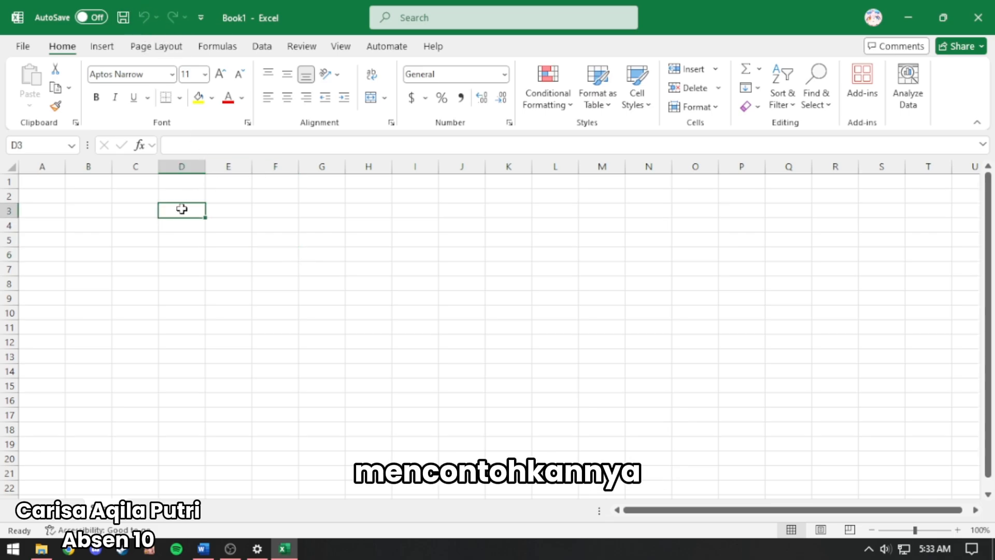
type("dadawdasd")
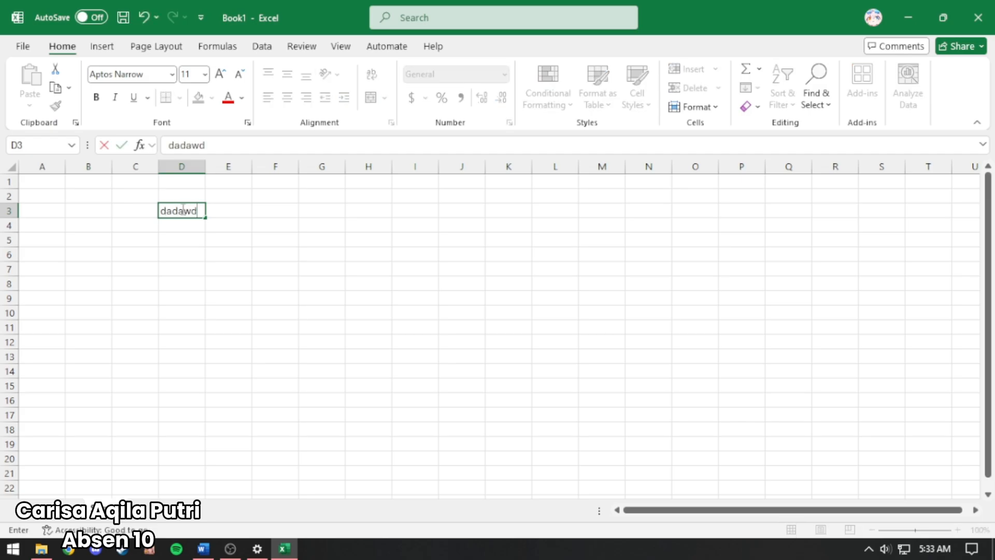
left_click(144, 26)
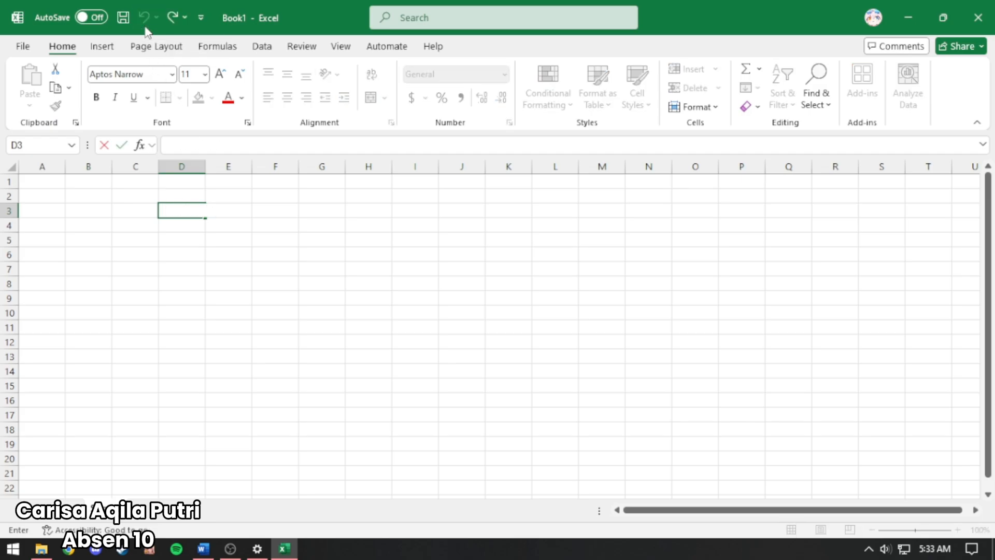
left_click(171, 17)
key("ctrl+a")
key("BackSpace")
Step: Save the workbook as Book1 in the Projek video eksel folder on the Desktop
left_click(125, 22)
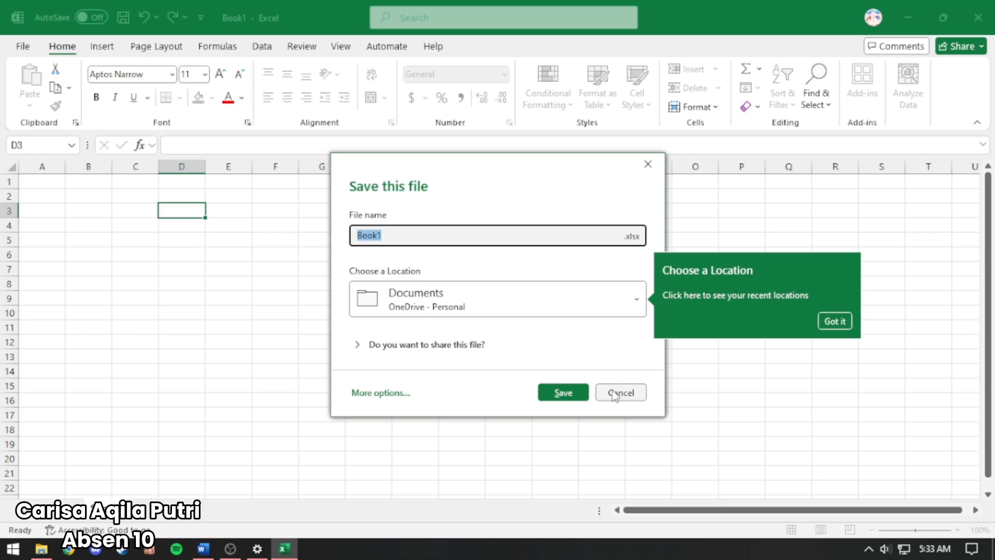
left_click(564, 308)
left_click(478, 151)
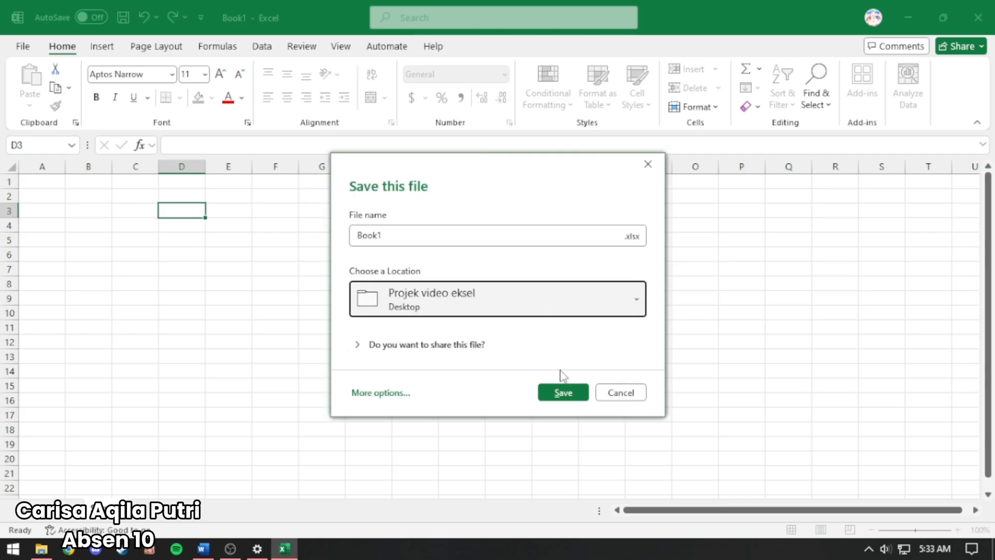
left_click(564, 391)
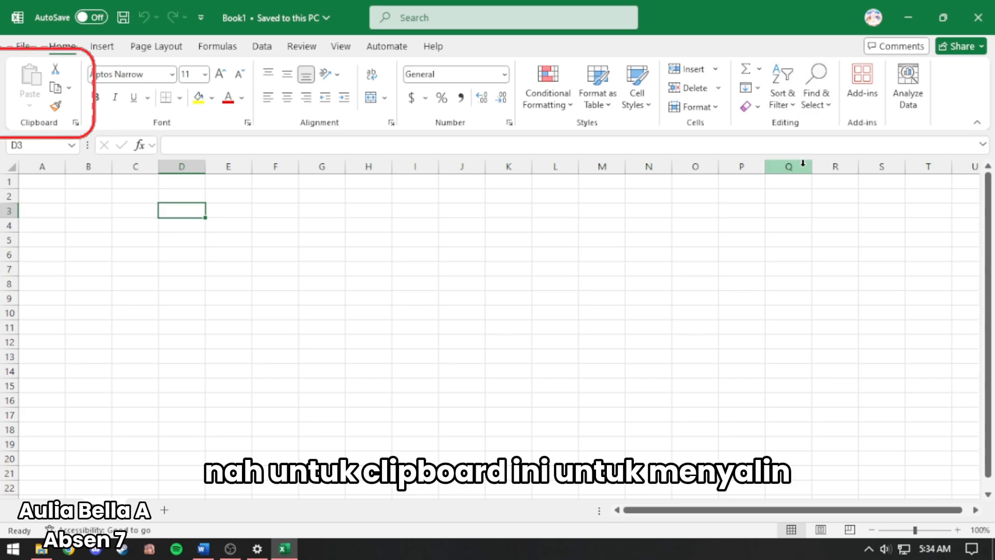
Step: Enter "ada" in cell D3 and copy the text into cell D4
type("ada")
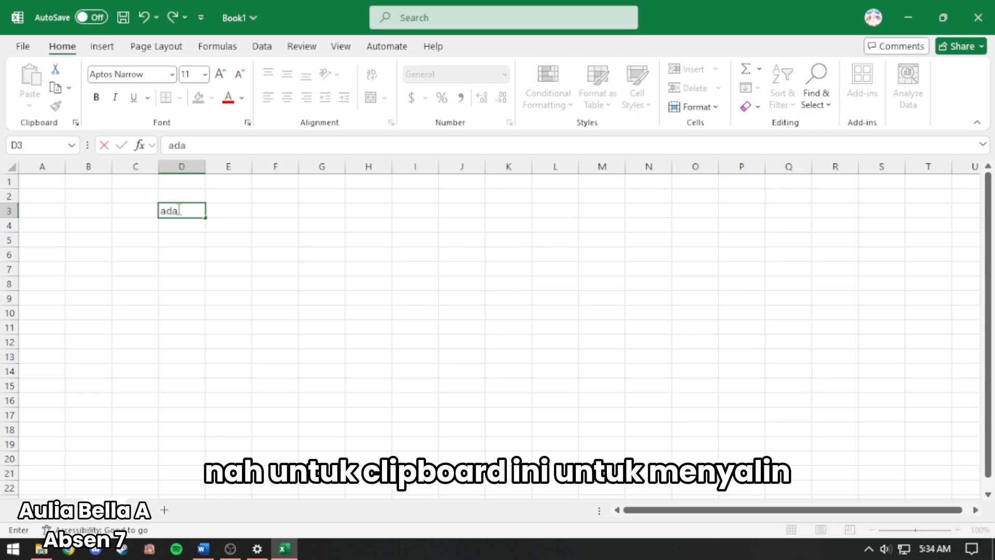
left_click_drag(179, 211, 161, 210)
key("ctrl+c")
key("Return")
key("ctrl+v")
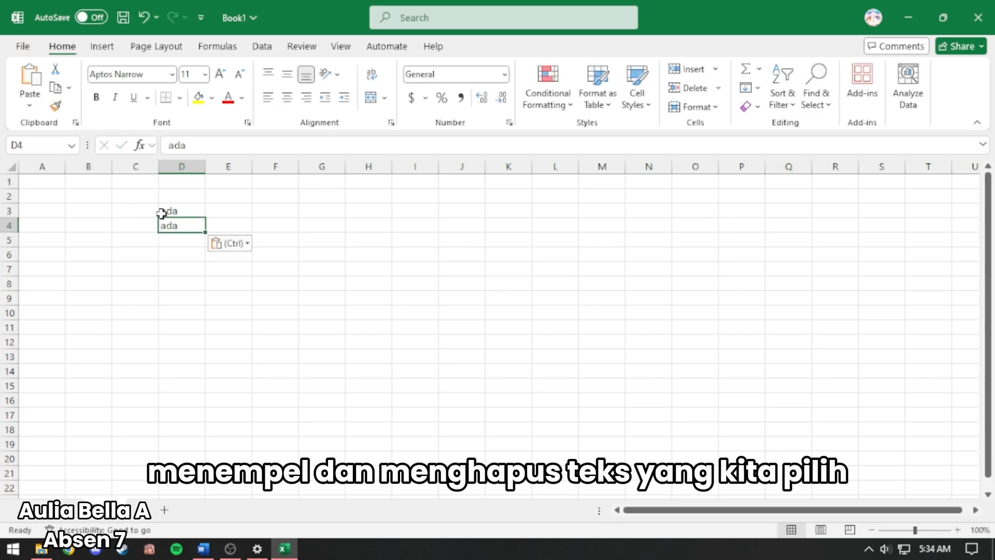
Step: Paste the copied text "ada" into cells D2, D6 and D5
left_click(170, 245)
left_click(30, 105)
left_click(175, 187)
left_click(176, 191)
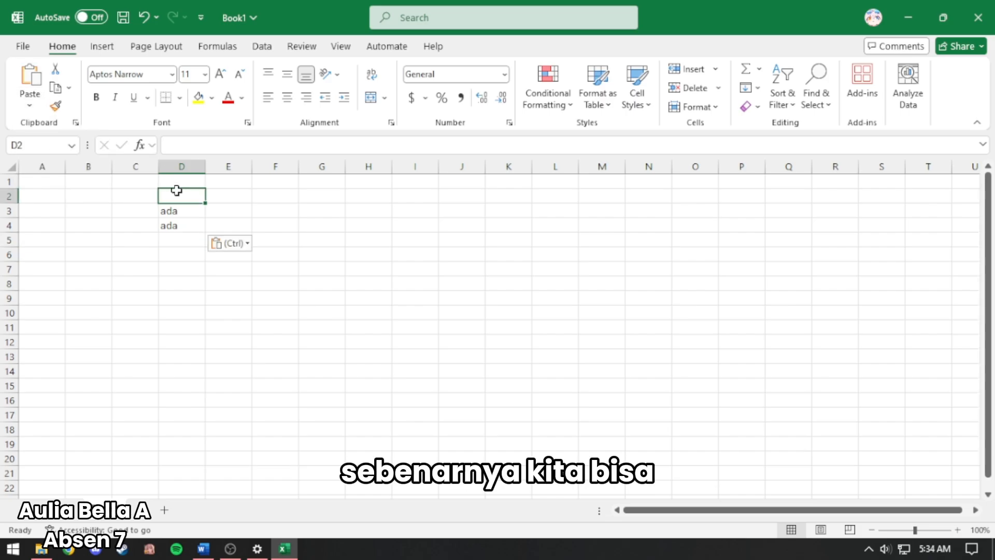
key("ctrl+v")
left_click(173, 254)
key("ctrl+v")
left_click(173, 240)
key("ctrl+v")
Step: Clear the pasted text from cell D6
double_click(182, 254)
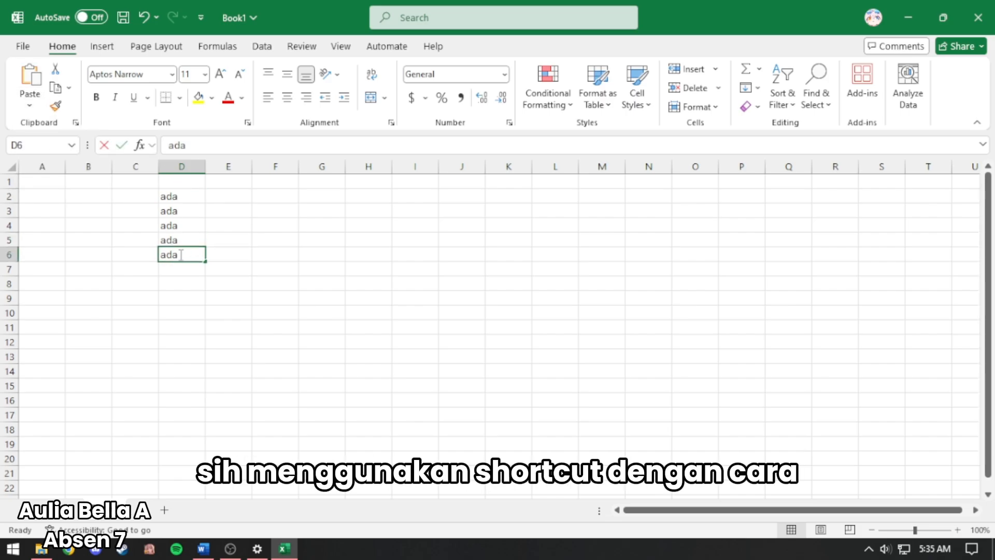
double_click(181, 255)
key("BackSpace")
key("Tab")
key("BackSpace")
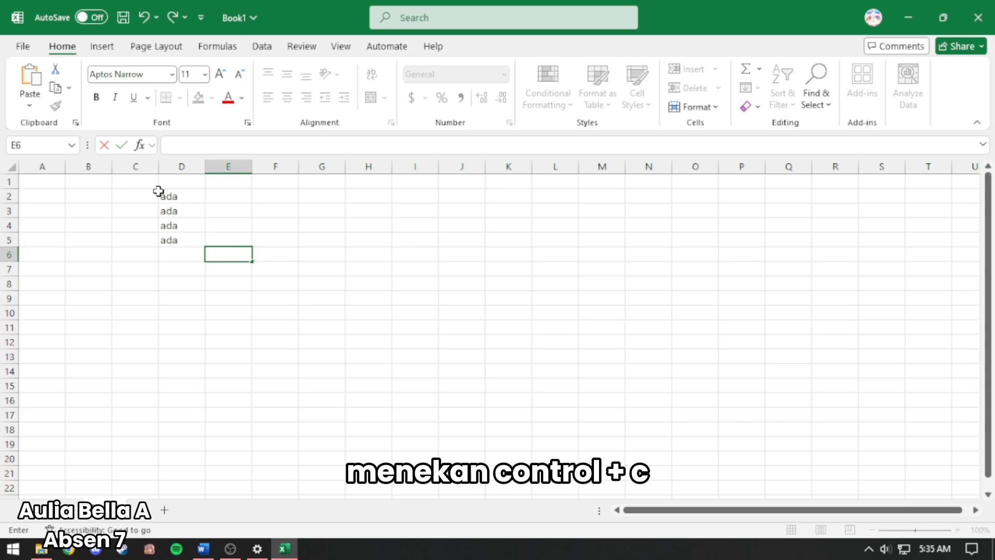
Step: Delete the remaining sample text from cells D2 through D5
left_click(187, 238)
left_click(186, 227)
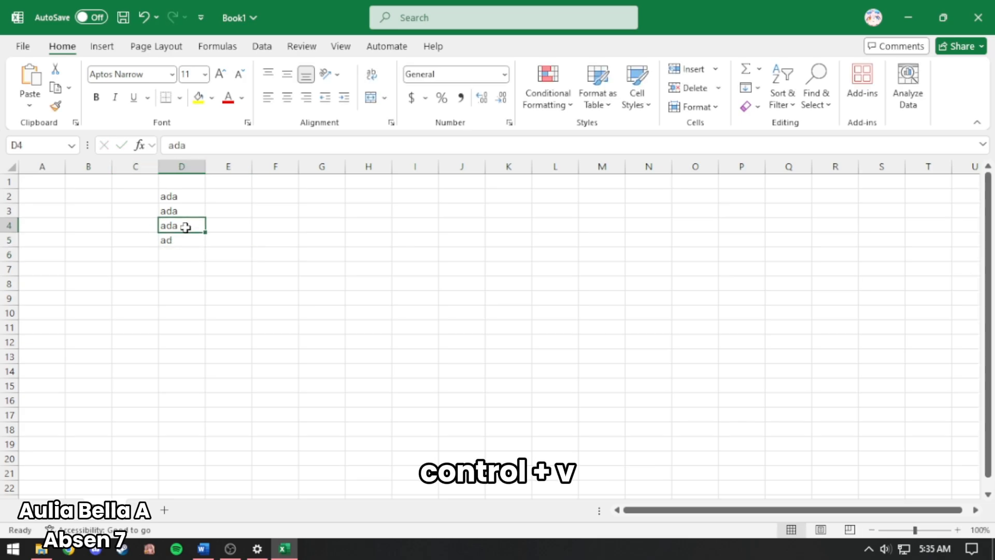
key("BackSpace")
left_click(186, 210)
key("BackSpace")
double_click(183, 196)
key("BackSpace")
key("BackSpace")
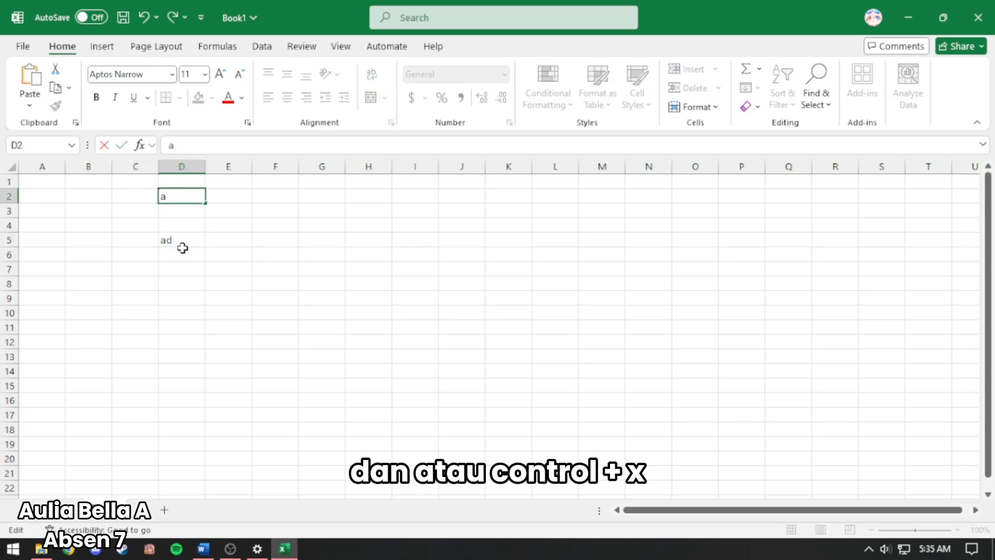
key("BackSpace")
type("=")
left_click(182, 244)
key("BackSpace")
key("BackSpace")
key("BackSpace")
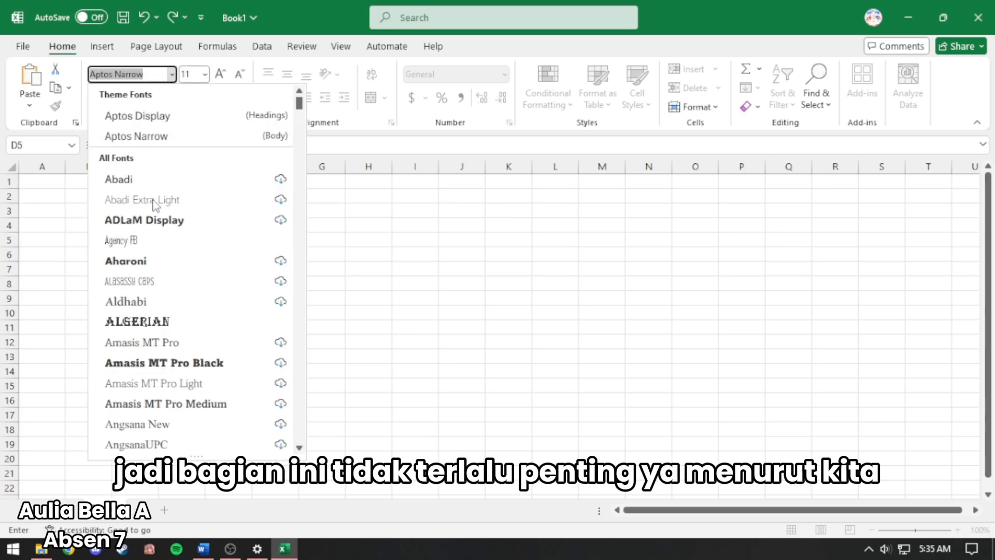
Step: Close the font list and enter "halo guys" in cell J6
left_click(334, 246)
left_click(467, 249)
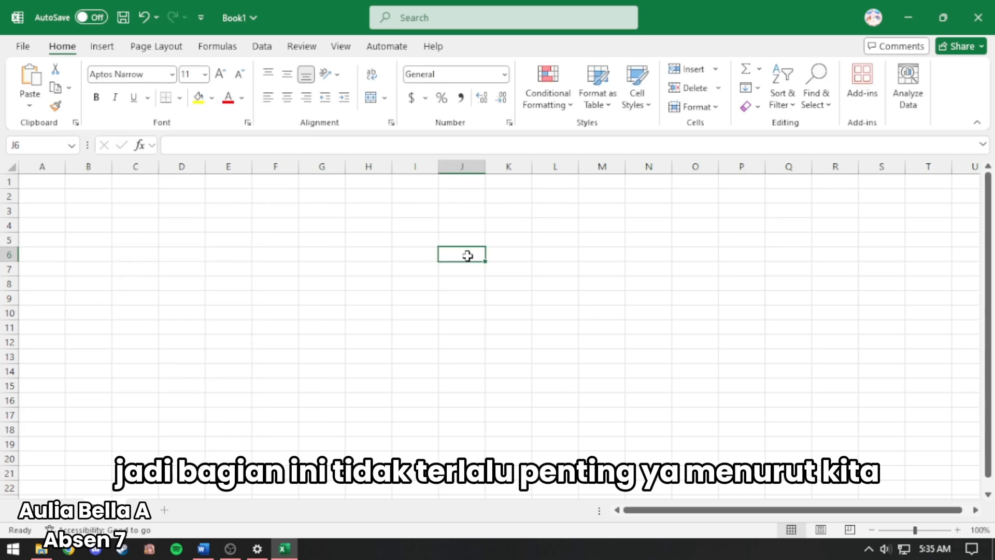
type("halo guys")
left_click(475, 266)
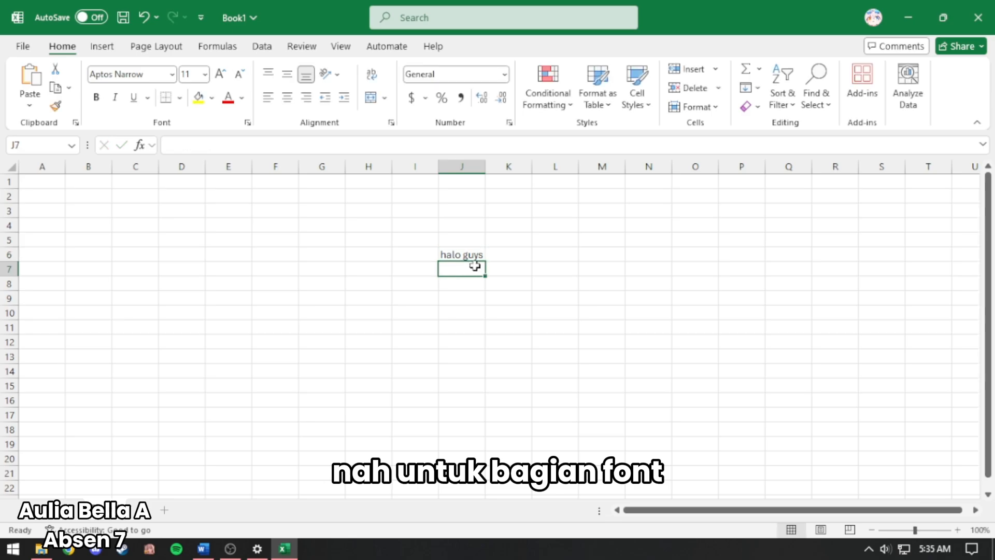
Step: Preview other fonts on the "halo guys" text in J6 and increase its font size to 14
left_click(461, 256)
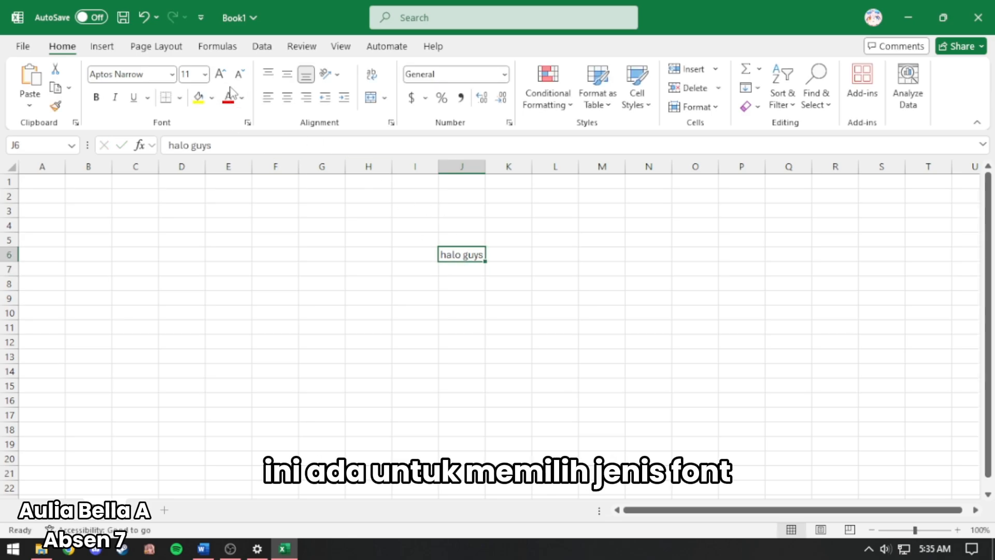
left_click(172, 74)
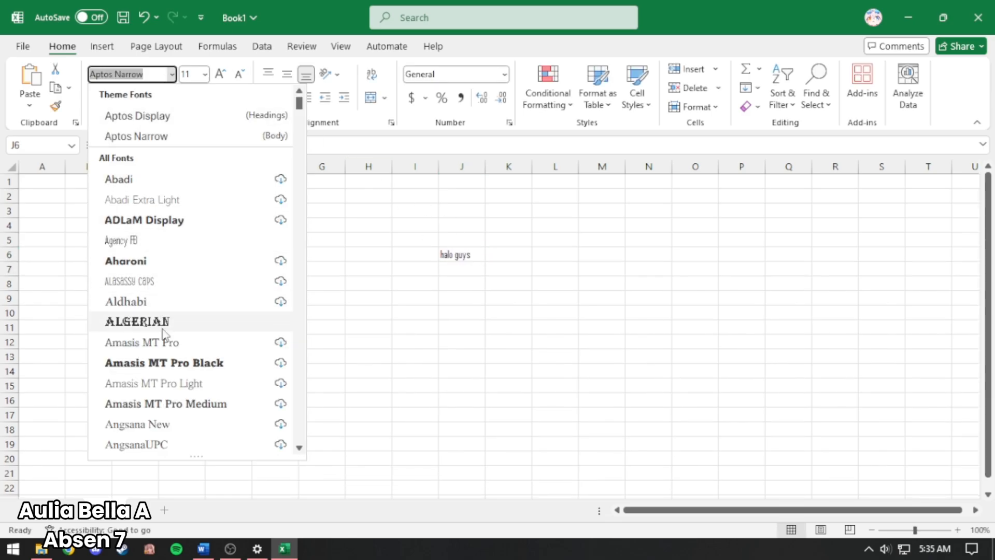
left_click(205, 74)
left_click(220, 75)
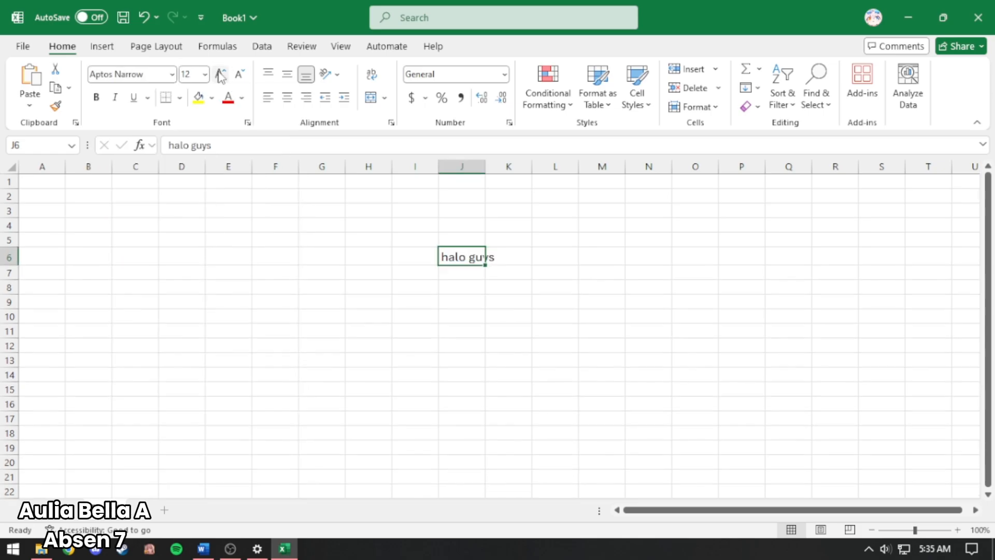
left_click(220, 75)
left_click(206, 74)
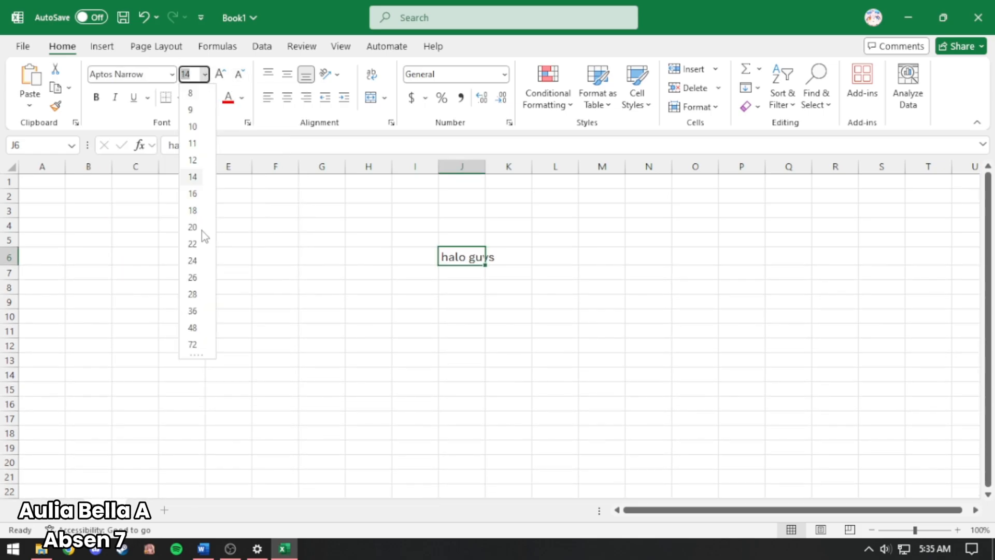
left_click(205, 75)
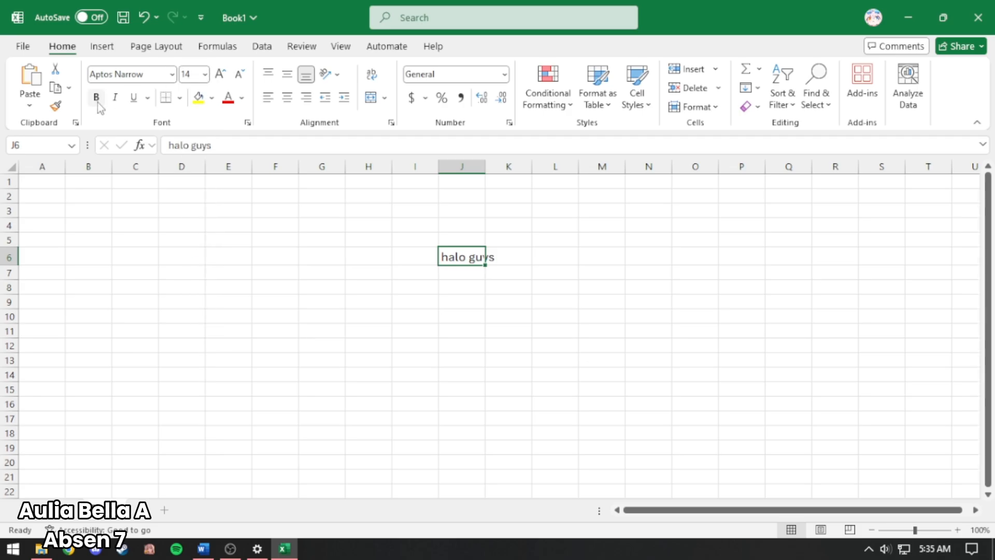
Step: Switch bold, italic and underline on and off in turn for the text in J6
left_click(97, 99)
left_click(97, 99)
left_click(118, 98)
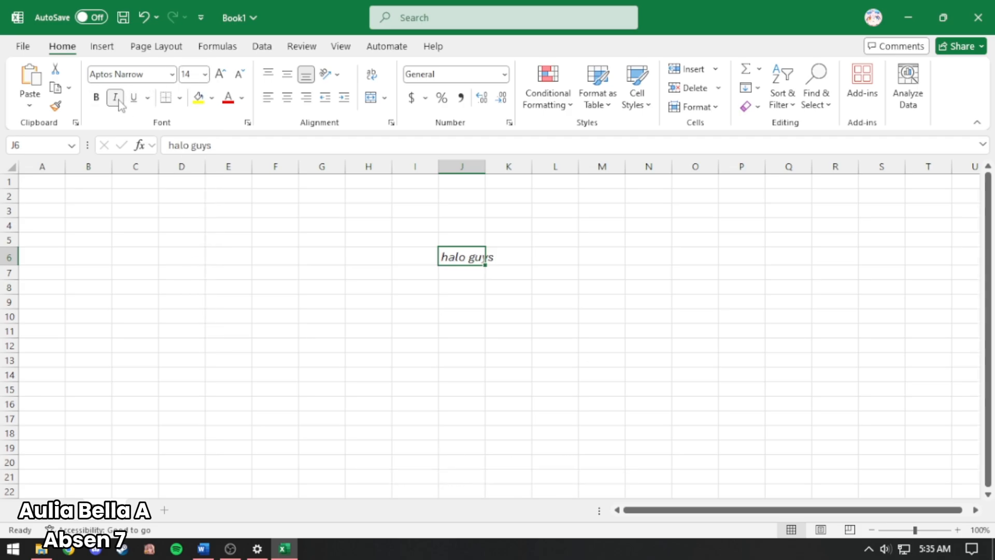
left_click(117, 98)
left_click(134, 100)
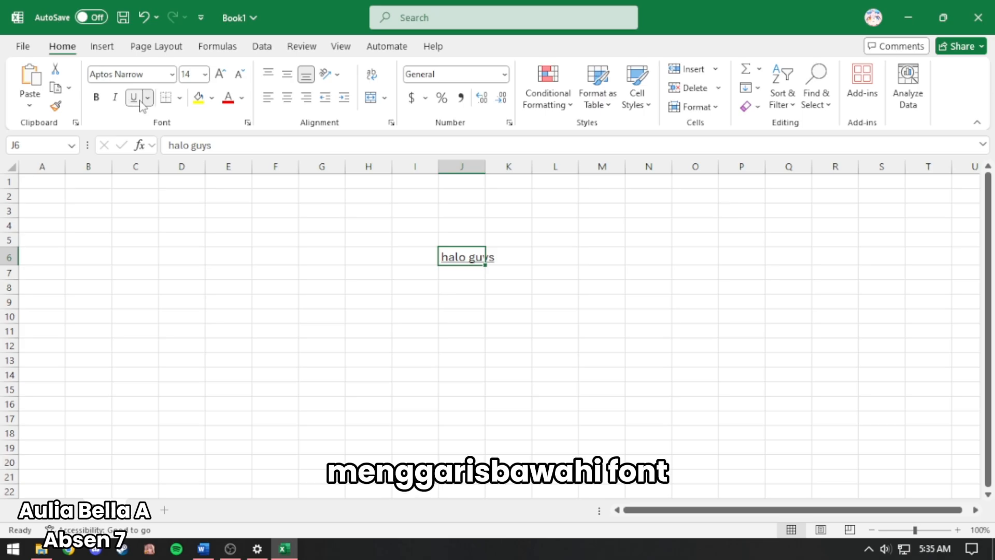
left_click(138, 101)
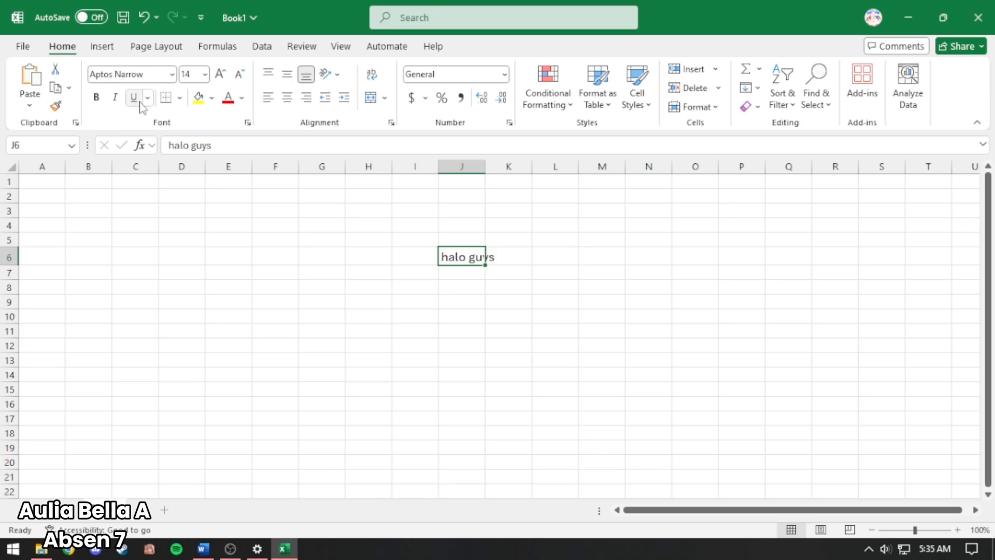
Step: Apply All Borders to cell J6 and to the range H4:L12
left_click(180, 98)
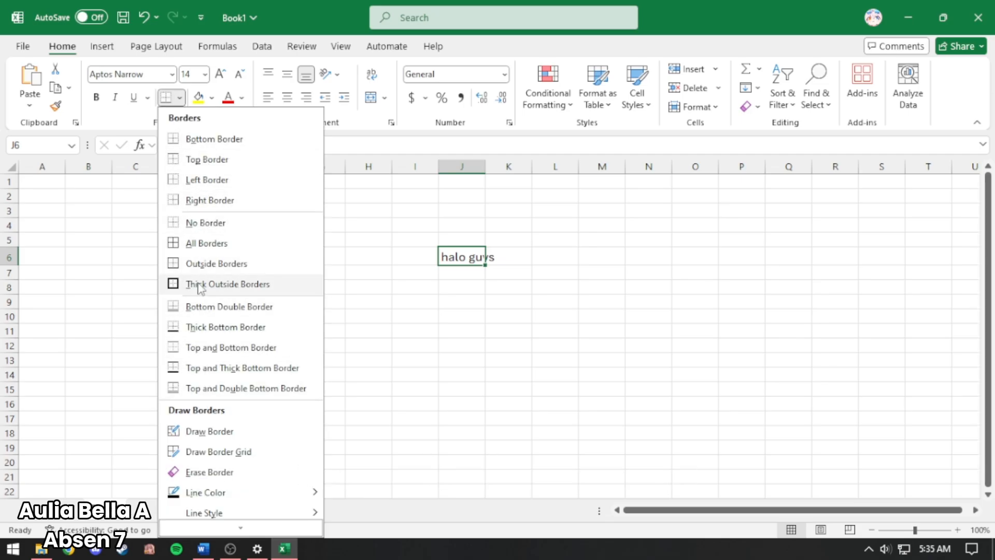
left_click(199, 243)
left_click(403, 258)
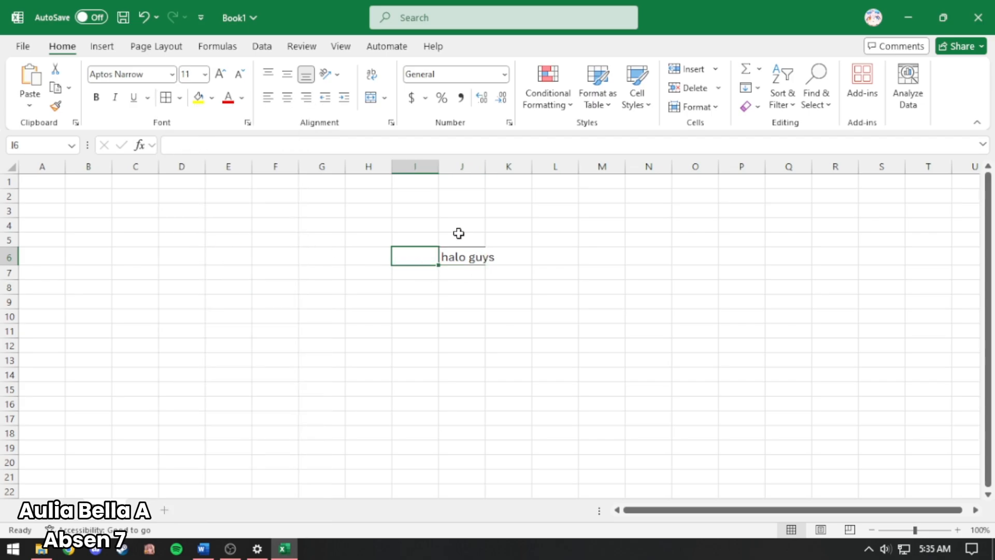
left_click_drag(374, 226, 546, 340)
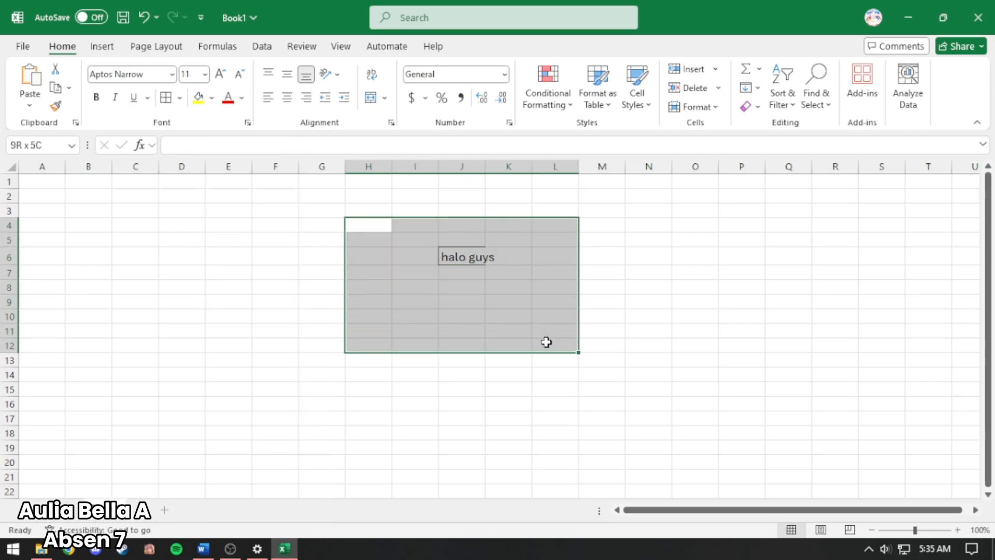
left_click(167, 97)
left_click(321, 286)
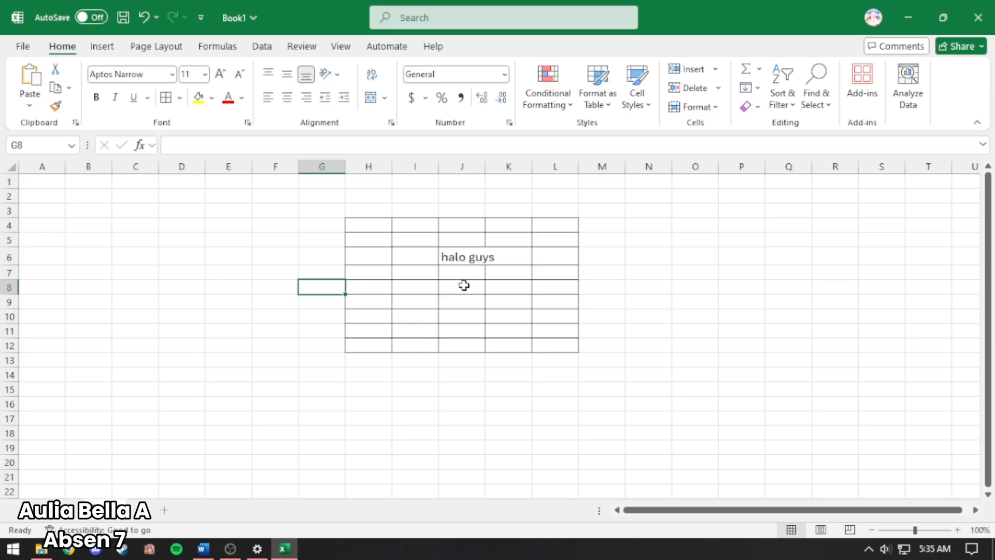
Step: Preview font colors on the text in J6 and fill the cell with light blue
left_click(462, 256)
left_click(242, 98)
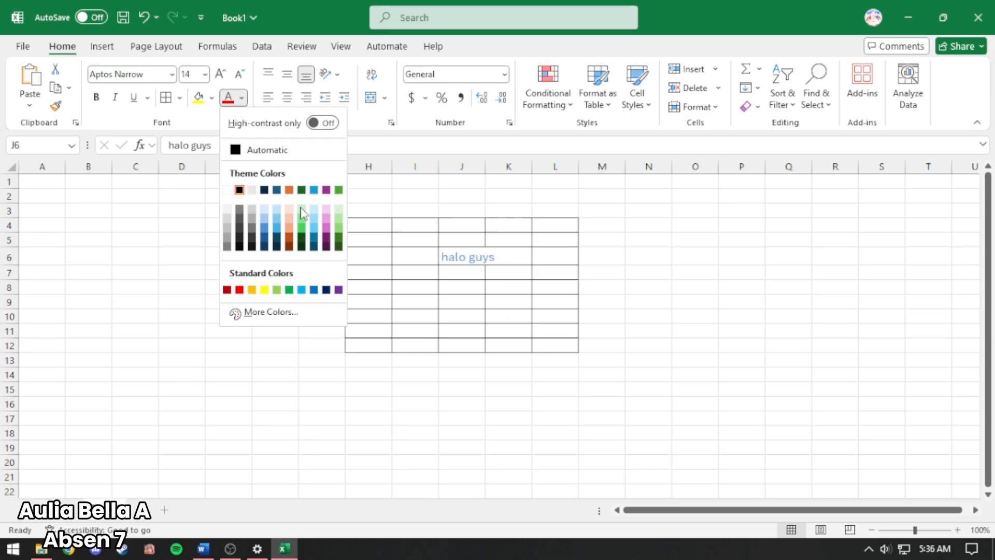
left_click(212, 98)
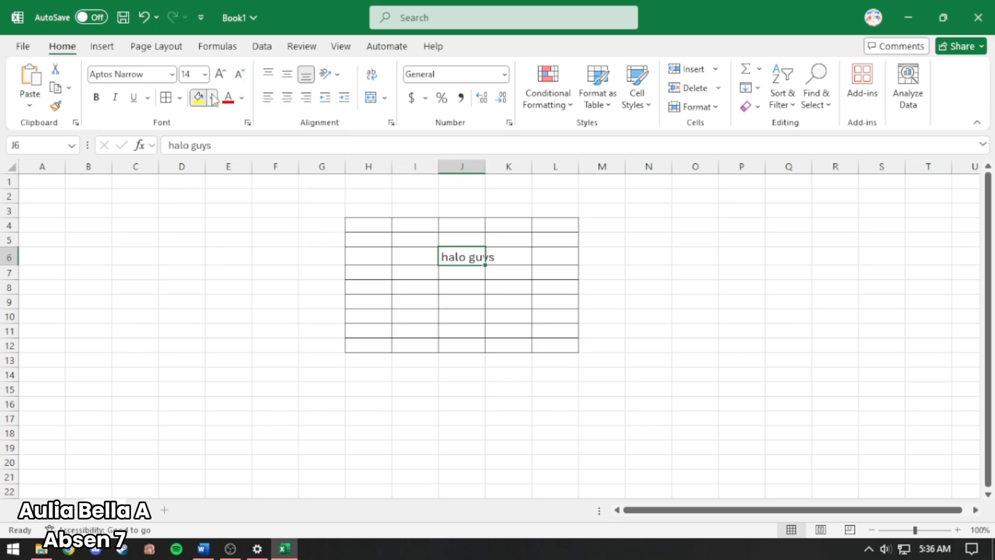
left_click(247, 196)
key("Right")
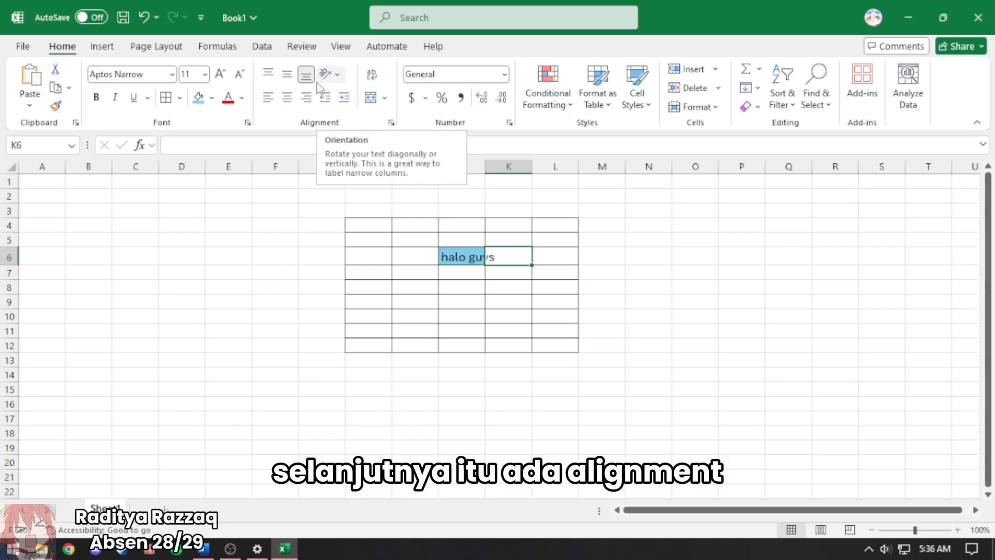
Step: Enter the sample text "edadwapdkaopwdawd" in cell D6 and select that cell
left_click(206, 262)
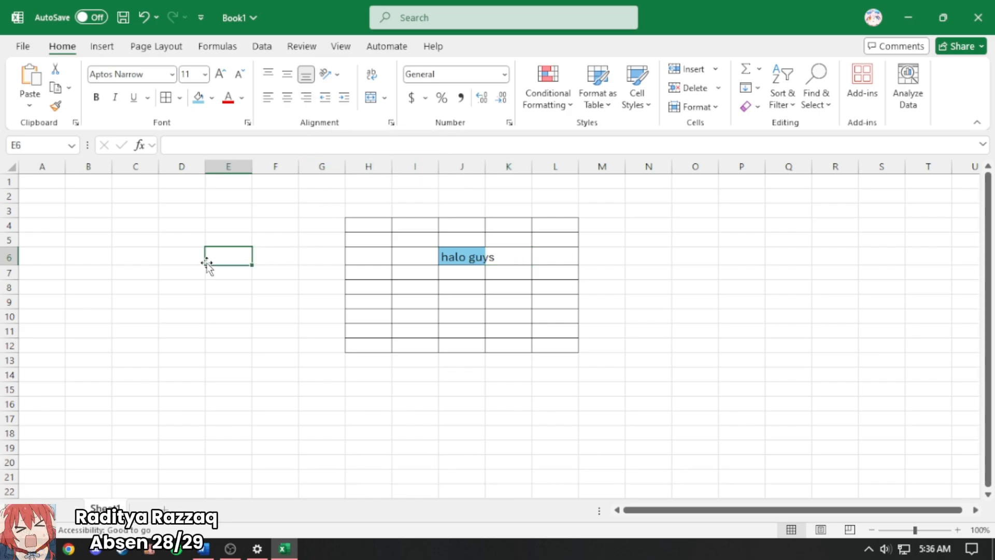
left_click(162, 257)
type("ed")
type("adwapdaopwdawd")
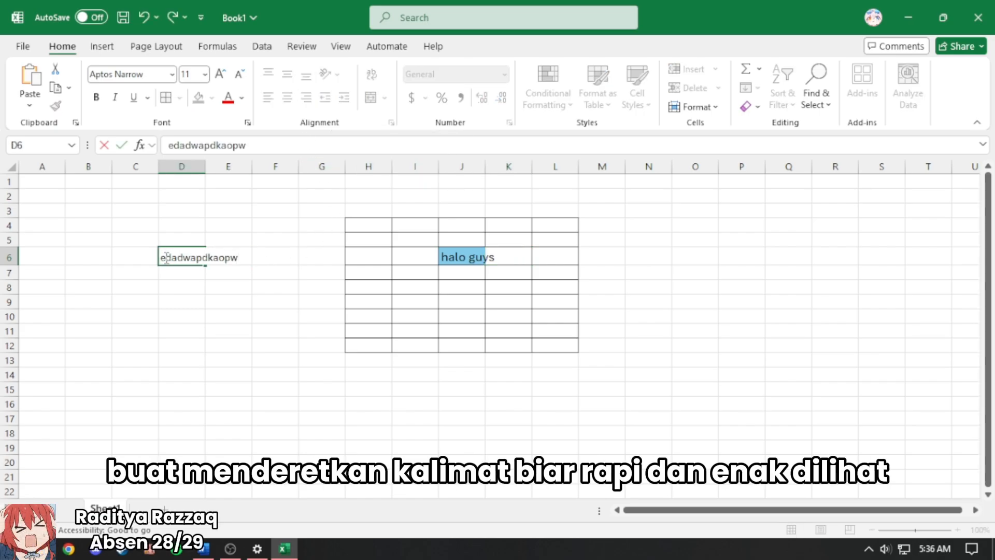
key("Return")
left_click(208, 254)
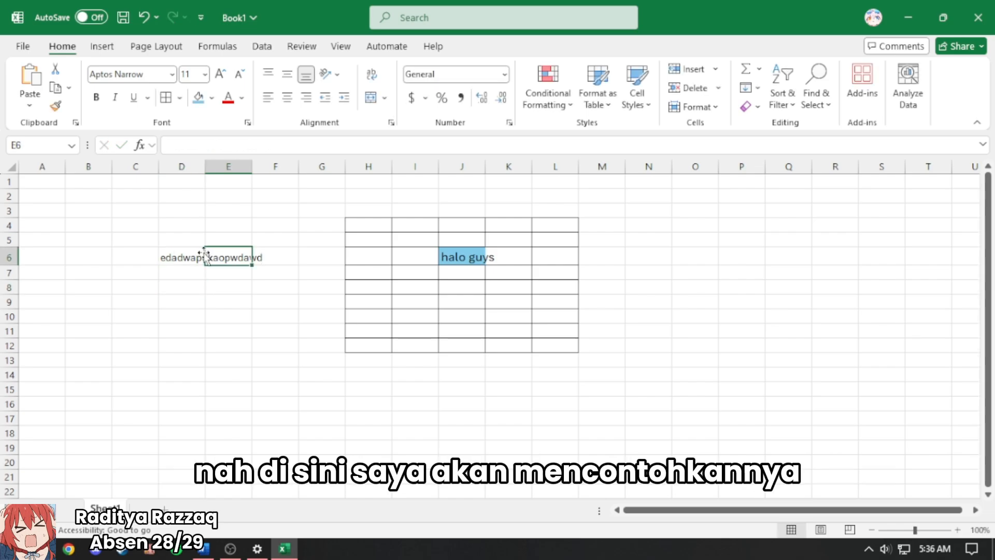
left_click(185, 257)
left_click_drag(209, 263, 213, 254)
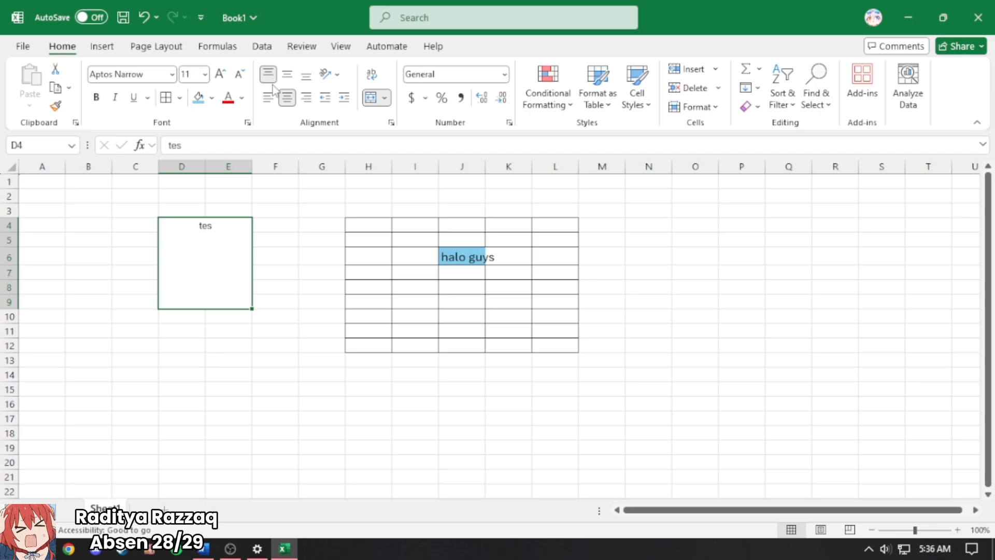
Step: Try the vertical alignments and the left, center and right alignments on the text "tes" in merged cell D4
left_click(287, 75)
left_click(268, 74)
left_click(306, 76)
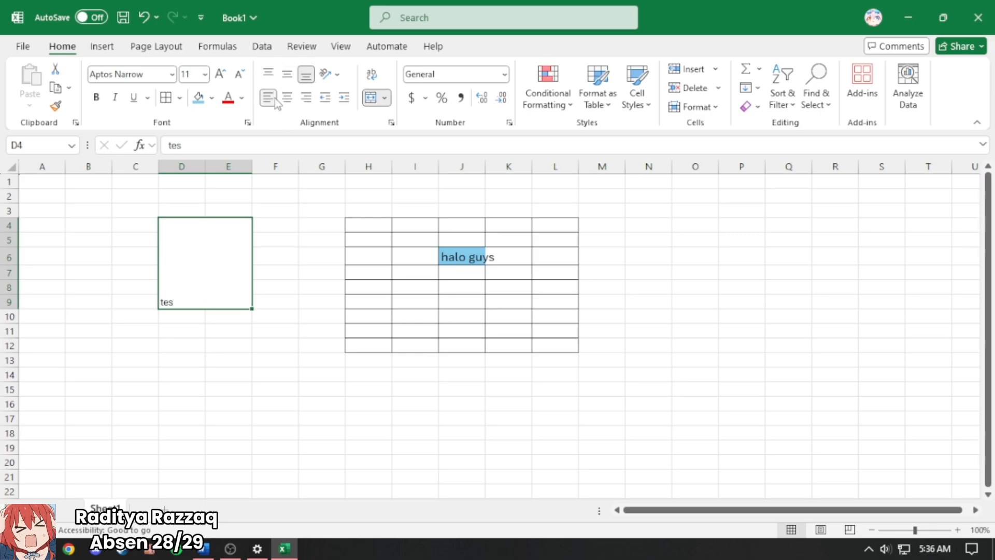
left_click(287, 97)
left_click(306, 98)
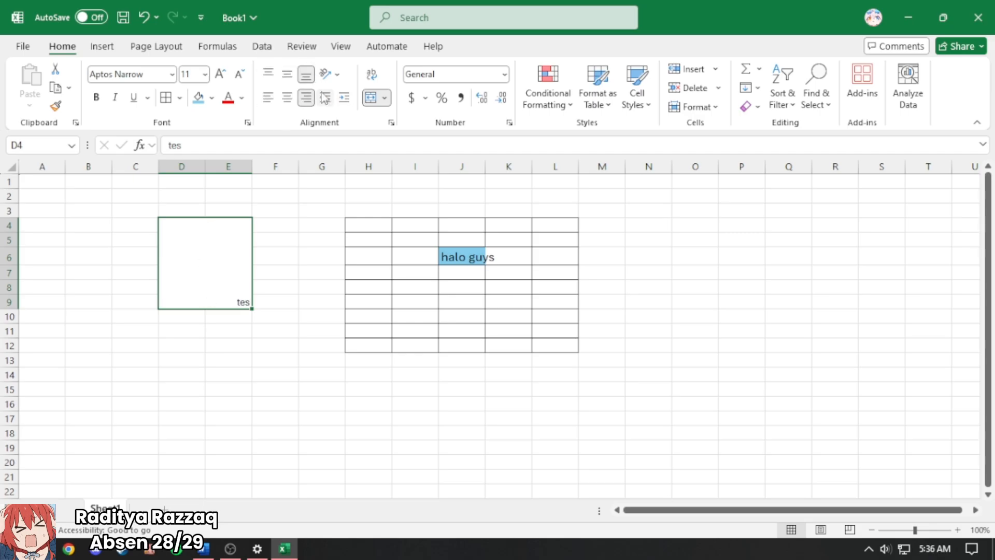
left_click(268, 97)
left_click(287, 98)
left_click(305, 97)
Step: Align the text in merged cell D4 to the middle vertically and center it horizontally
left_click(287, 74)
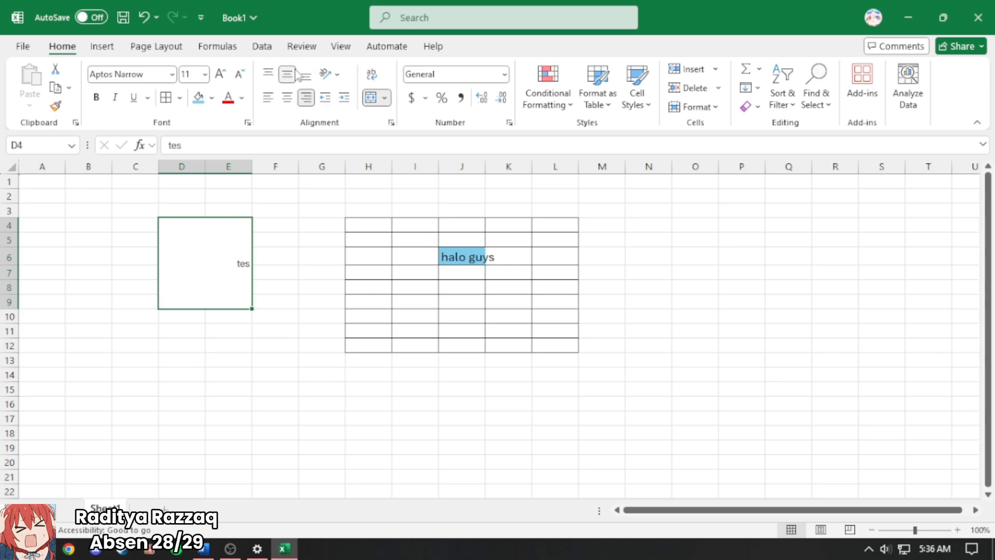
left_click(306, 76)
left_click(287, 97)
left_click(268, 98)
left_click(287, 74)
left_click(287, 97)
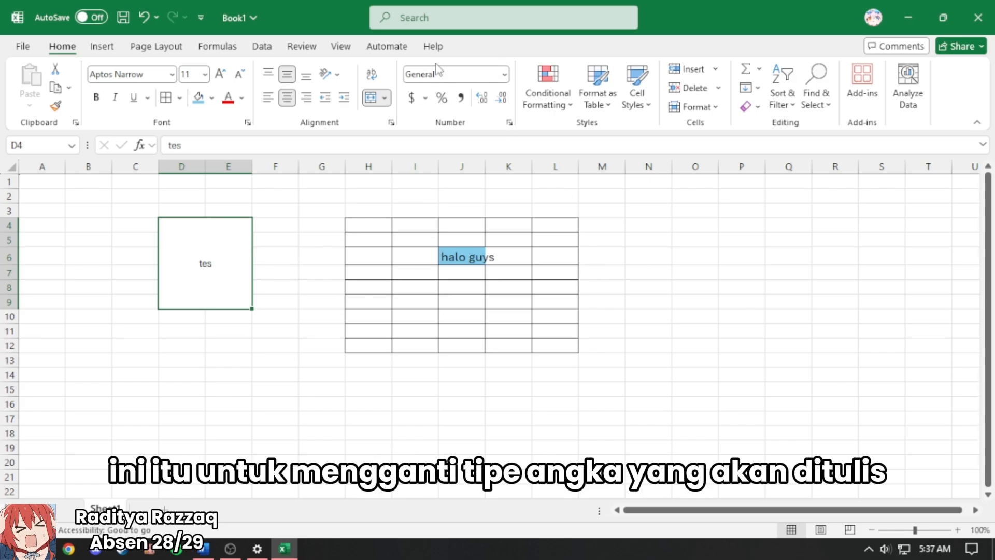
Step: Enter 123123 in cell I8 and apply the Accounting number format to it
left_click(454, 75)
left_click(504, 75)
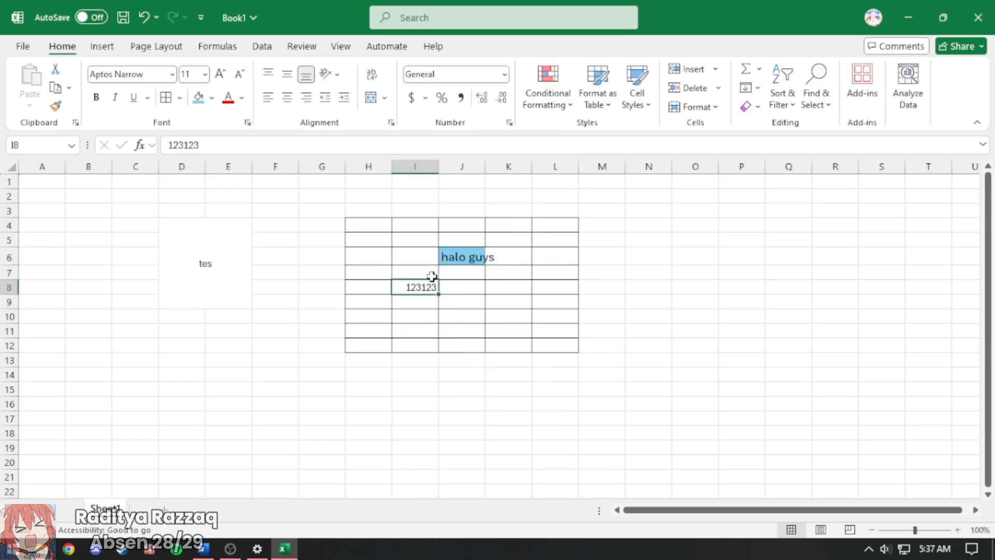
left_click(504, 74)
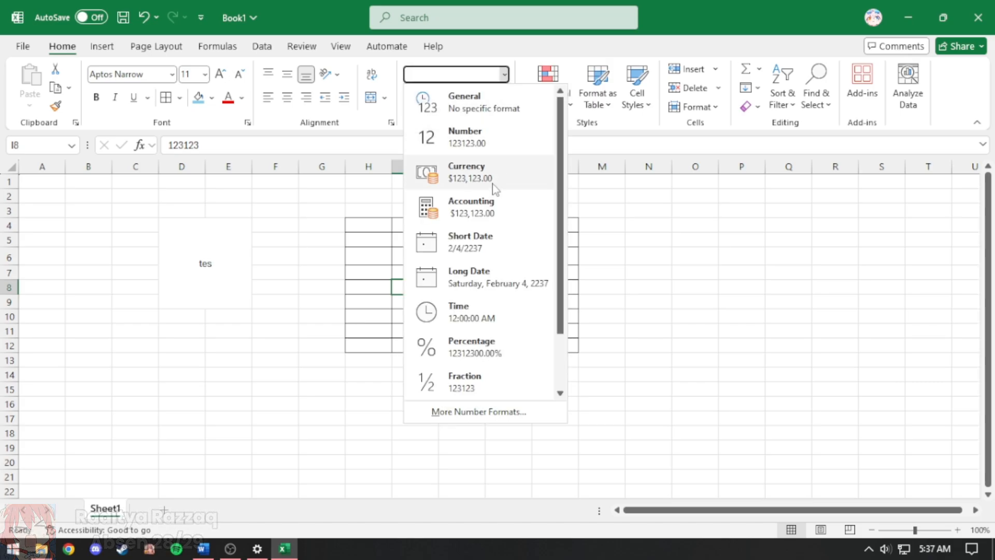
left_click(492, 210)
left_click(538, 311)
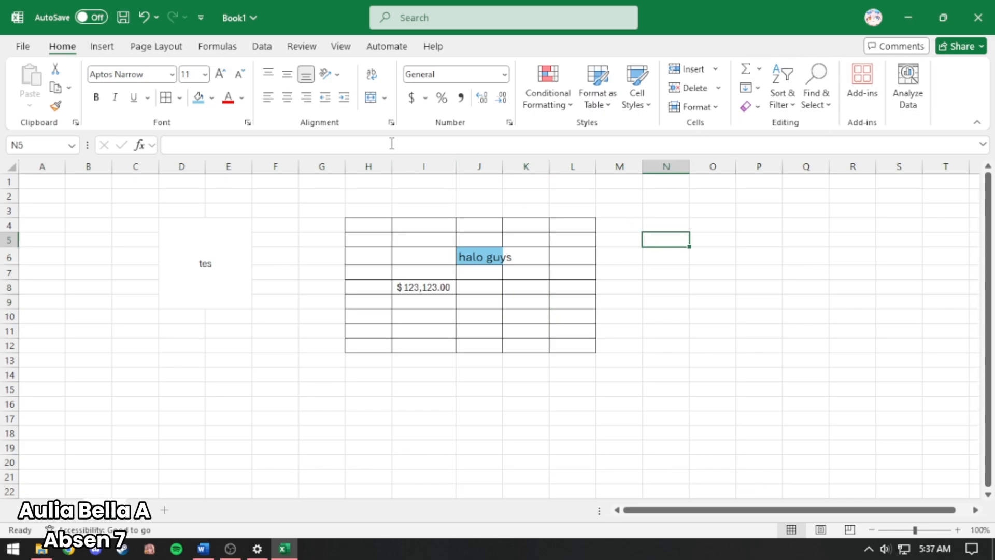
Step: Try to insert the Sum function in the empty cell N5
left_click(248, 244)
left_click(711, 239)
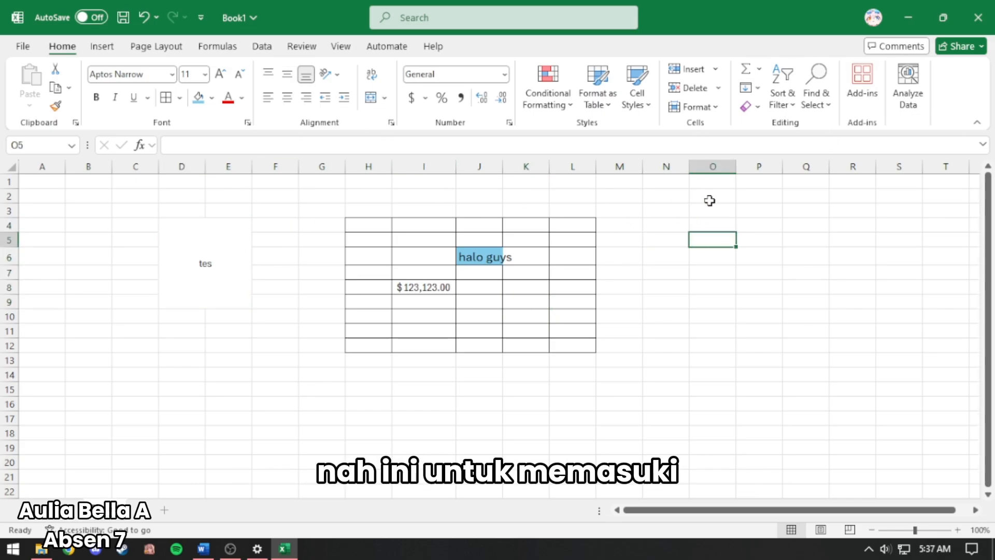
left_click(759, 69)
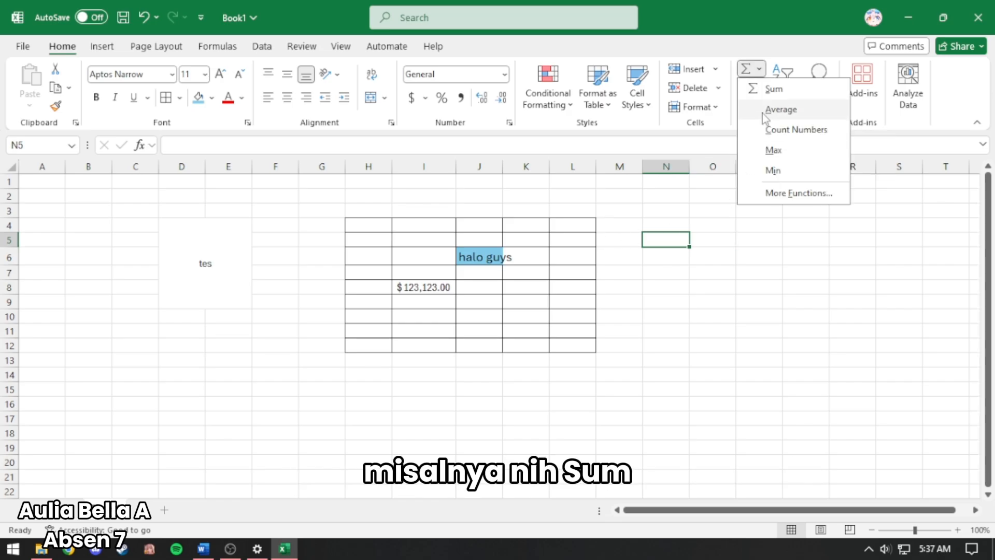
left_click(772, 89)
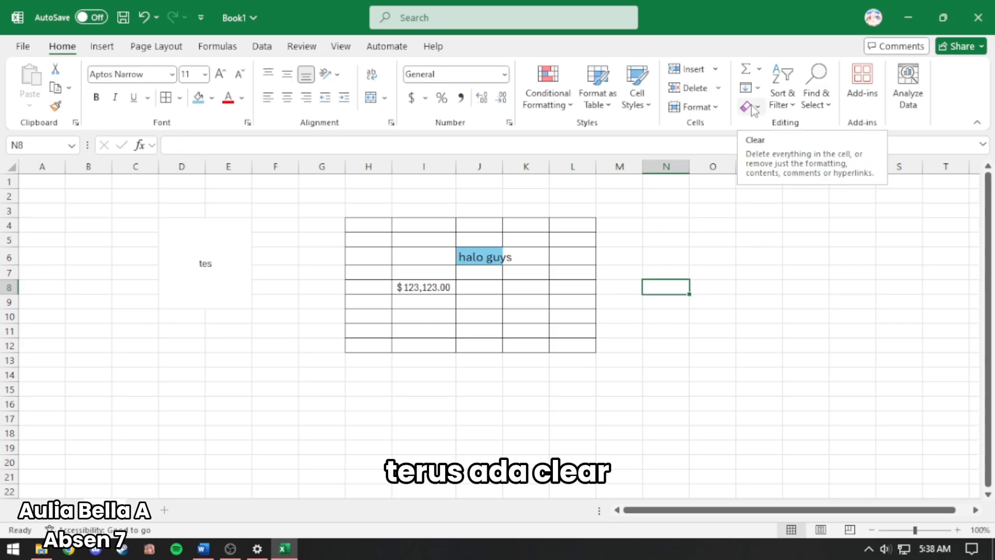
Step: Clear the contents and number format of cell I8
left_click(450, 287)
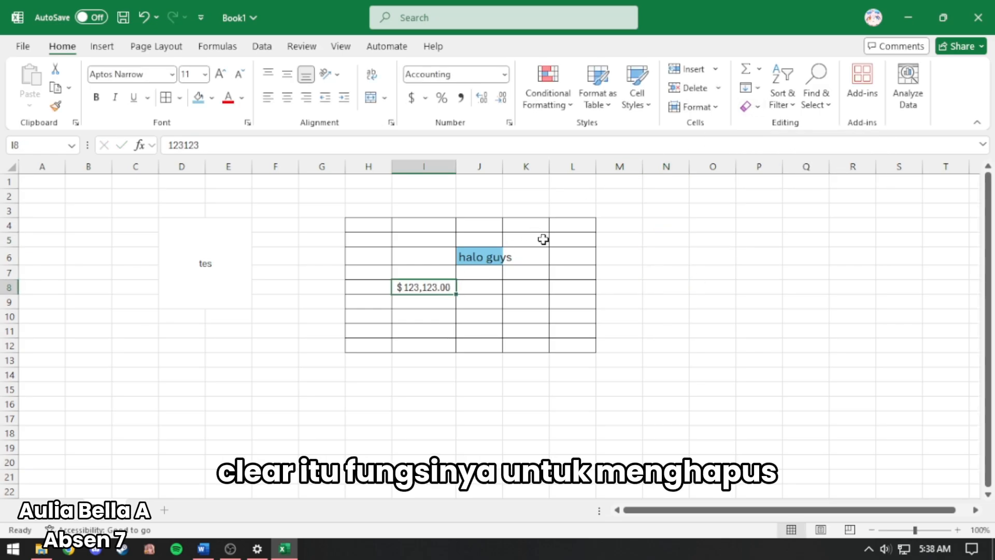
left_click(746, 107)
left_click(783, 130)
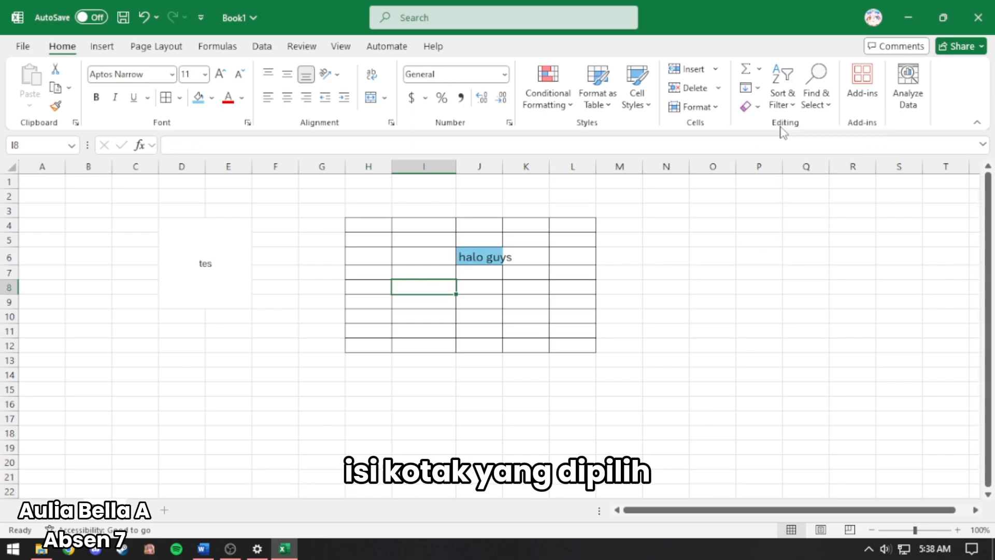
left_click(605, 333)
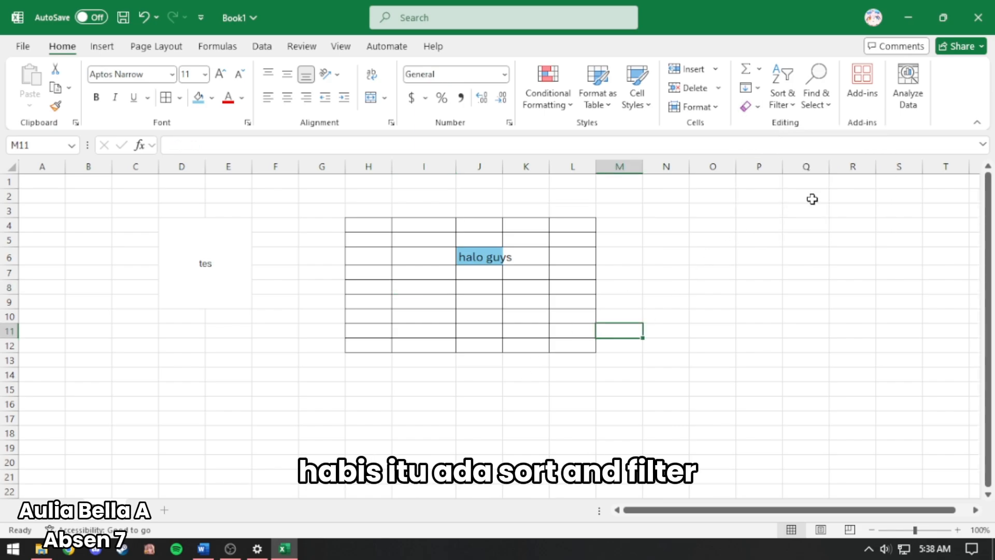
Step: Look at the Sort & Filter options with cell J6 selected
left_click(789, 104)
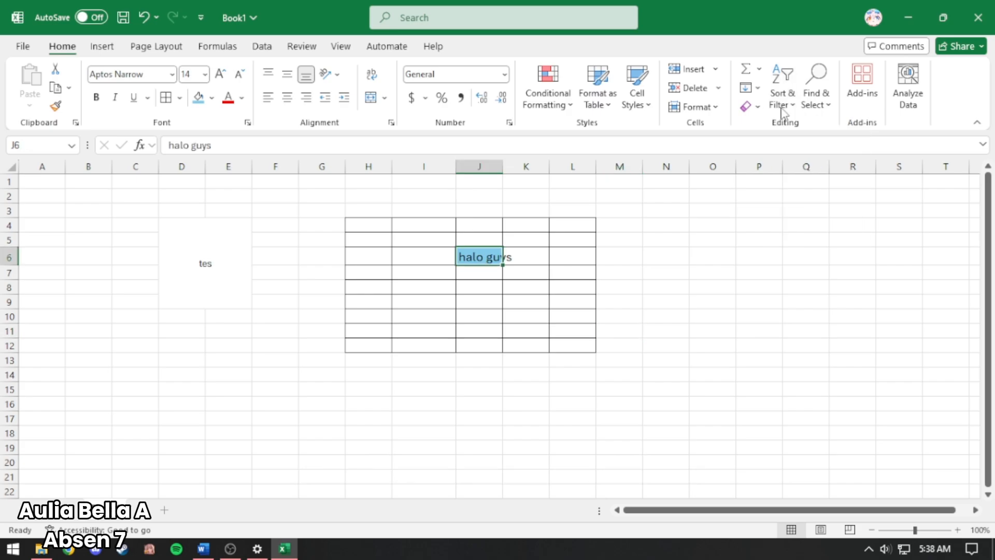
left_click(782, 104)
left_click(780, 106)
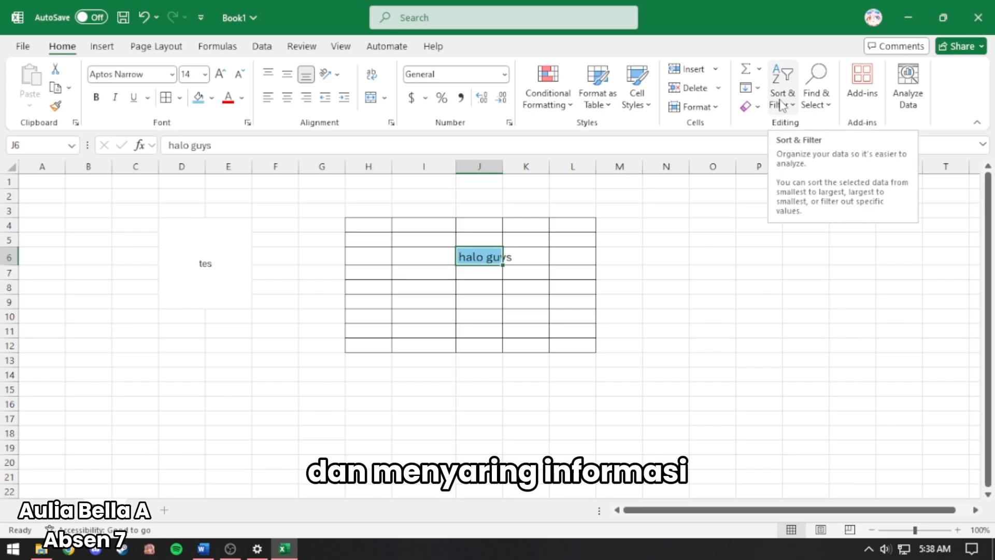
Step: Search the sheet for all cells containing "tes"
left_click(828, 92)
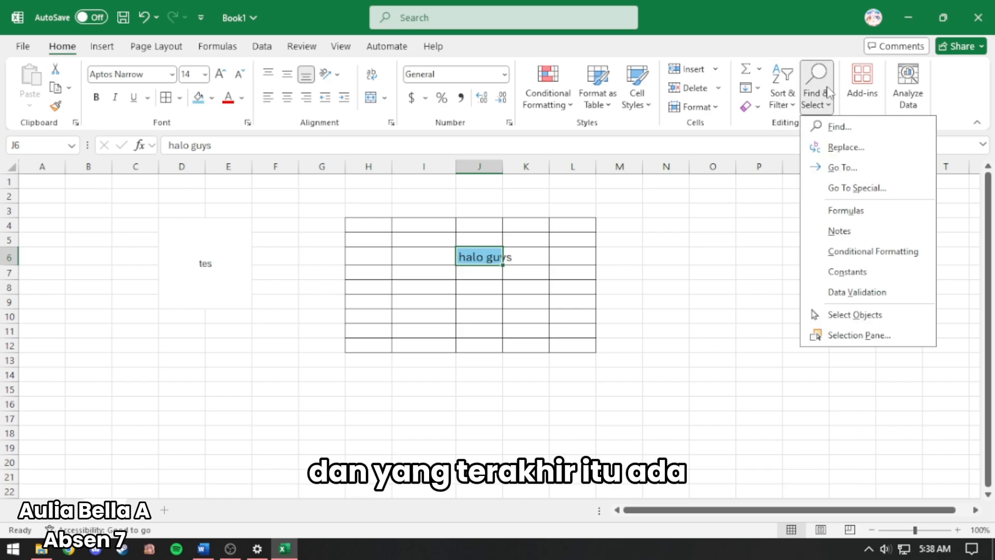
left_click(838, 127)
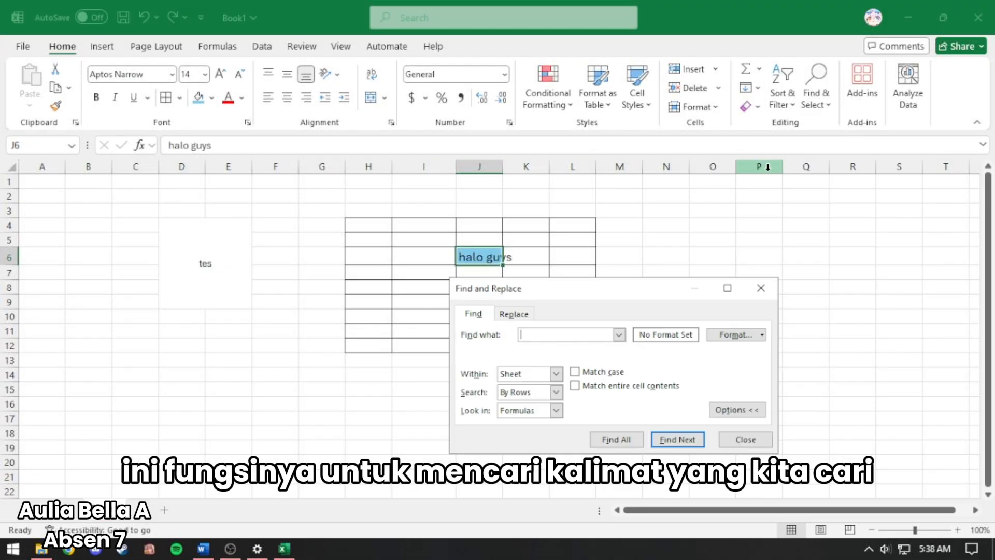
type("tes")
key("Return")
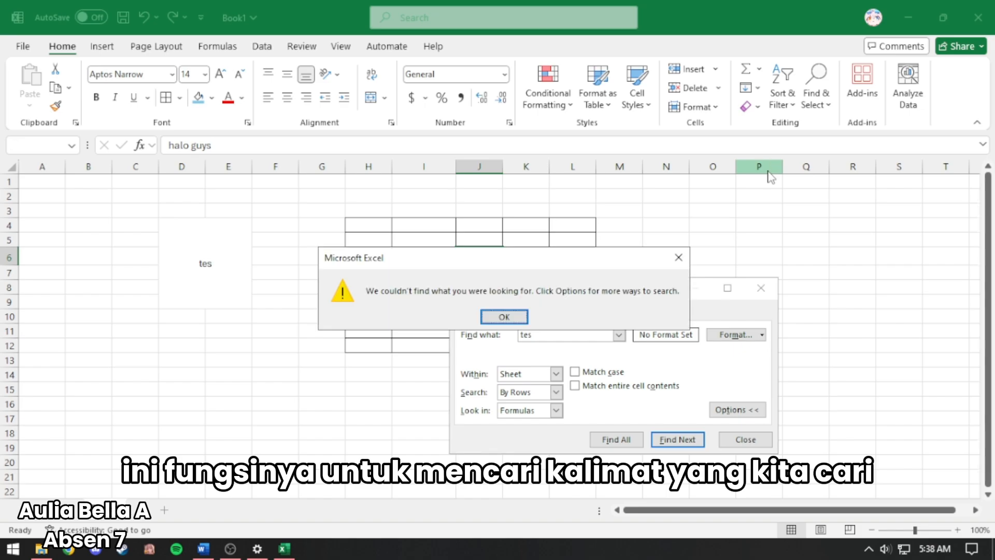
left_click(493, 318)
left_click(617, 440)
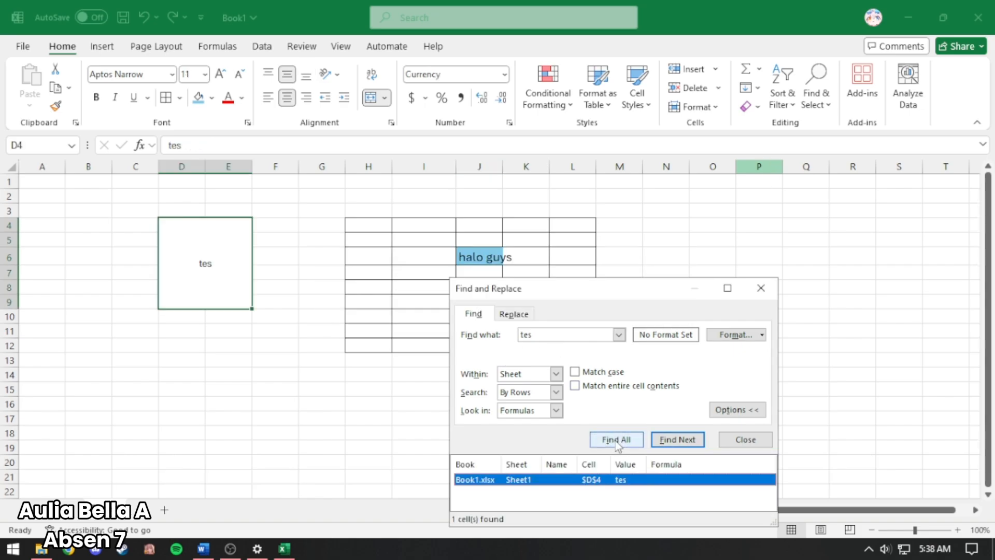
Step: Go to cell D4 from the search results and close the search
left_click(191, 260)
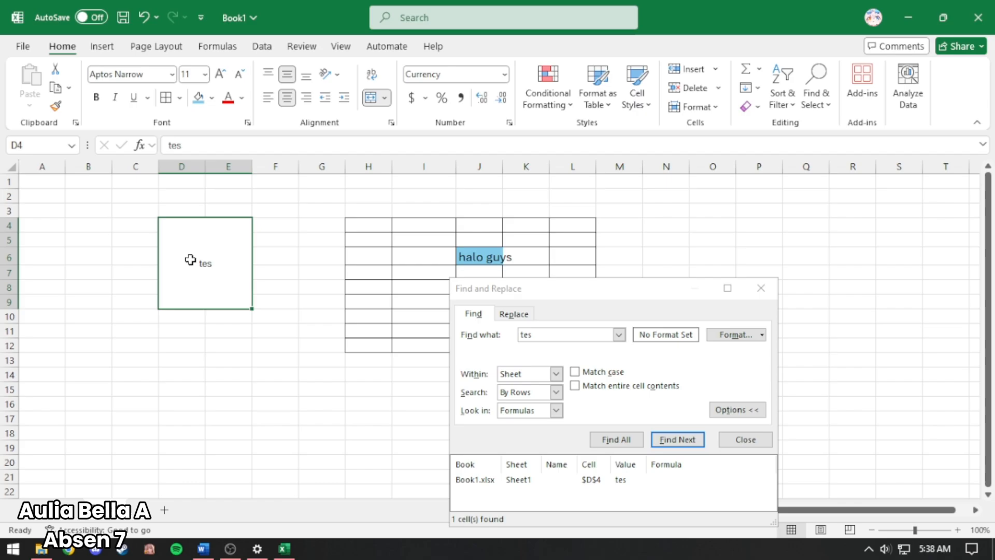
left_click(615, 480)
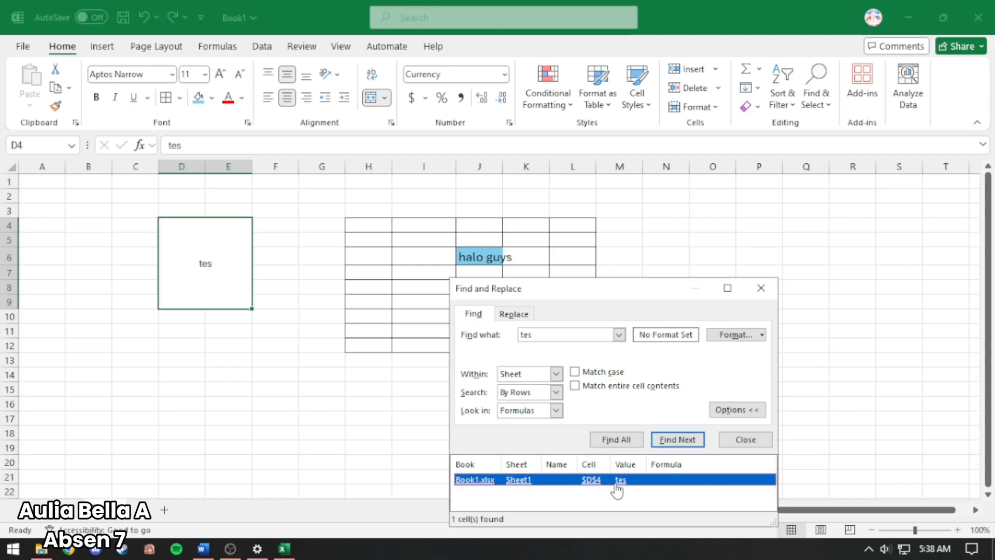
left_click(746, 440)
left_click(256, 334)
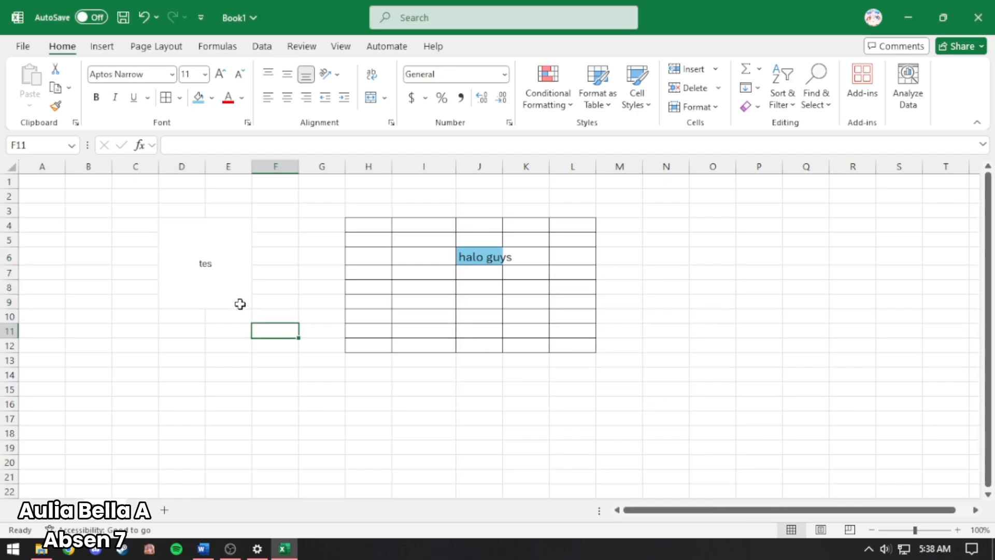
left_click(103, 47)
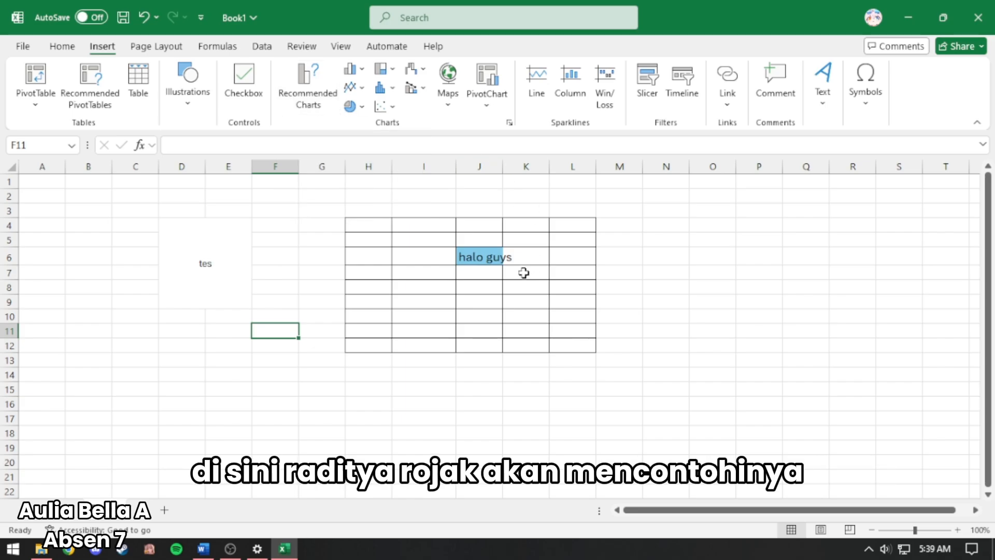
left_click(474, 301)
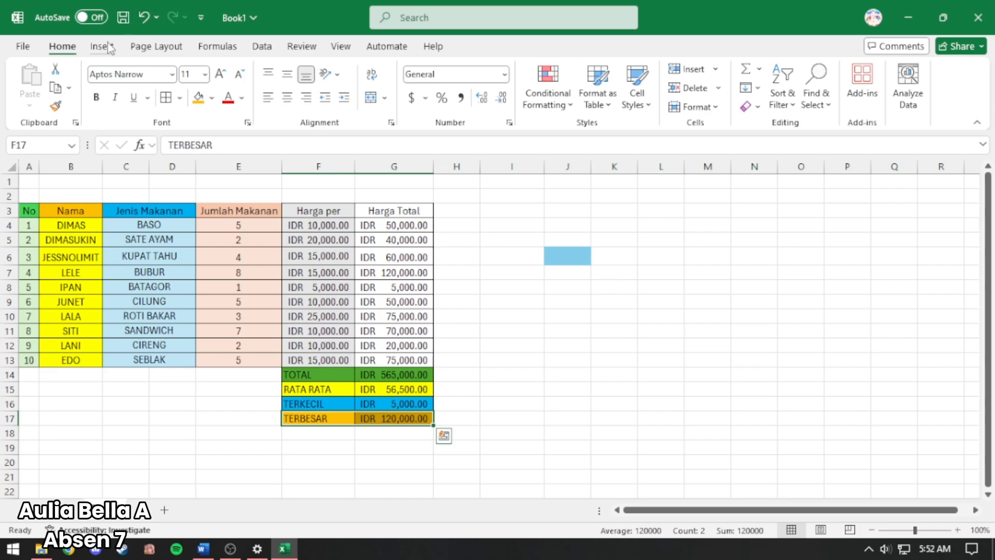
Step: Insert a 2-D clustered column chart from the TERBESAR row F17:G17 and move it away from the table
left_click(107, 47)
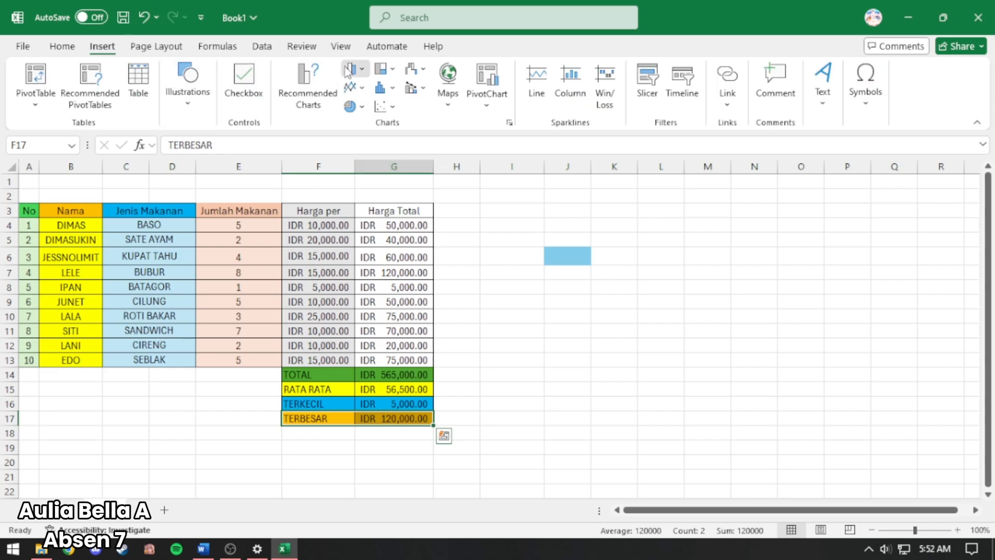
left_click(348, 71)
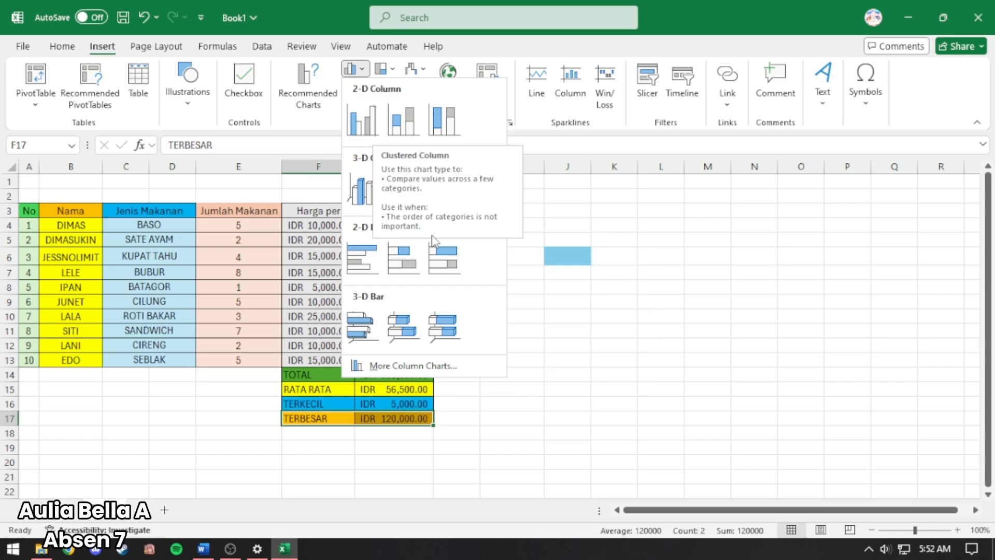
left_click(361, 120)
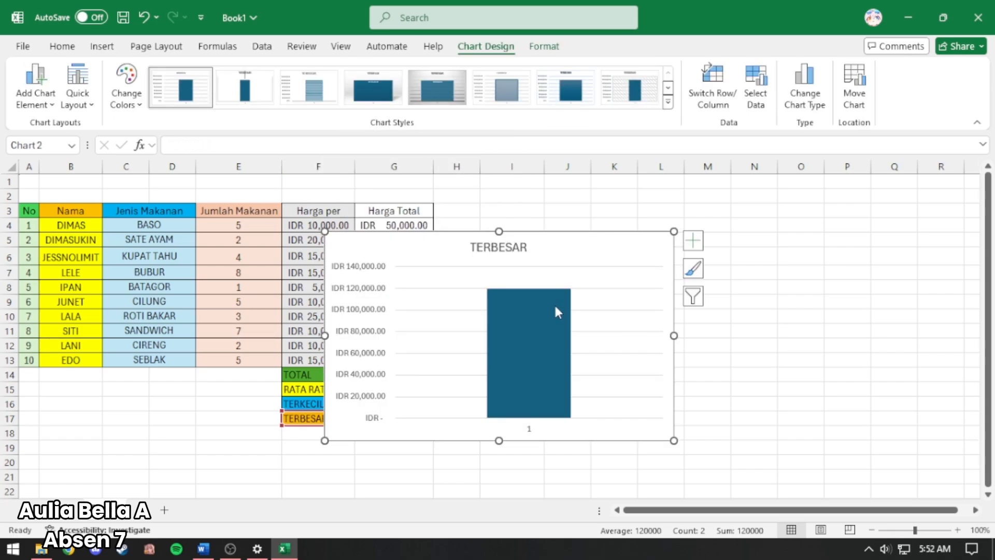
left_click_drag(568, 229, 737, 205)
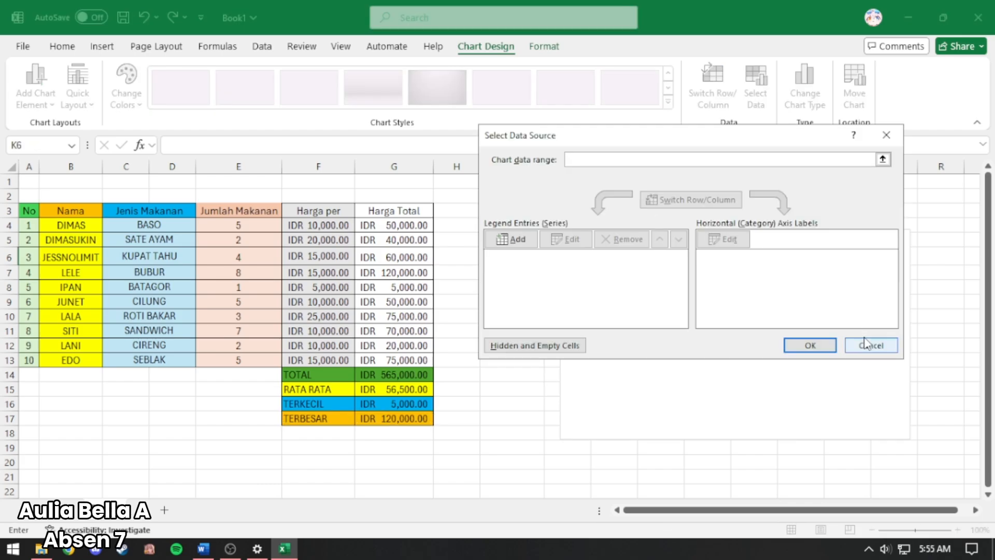
Step: Set the empty chart's data range to Sheet1 A3:E13
left_click(29, 210)
left_click_drag(152, 362, 237, 364)
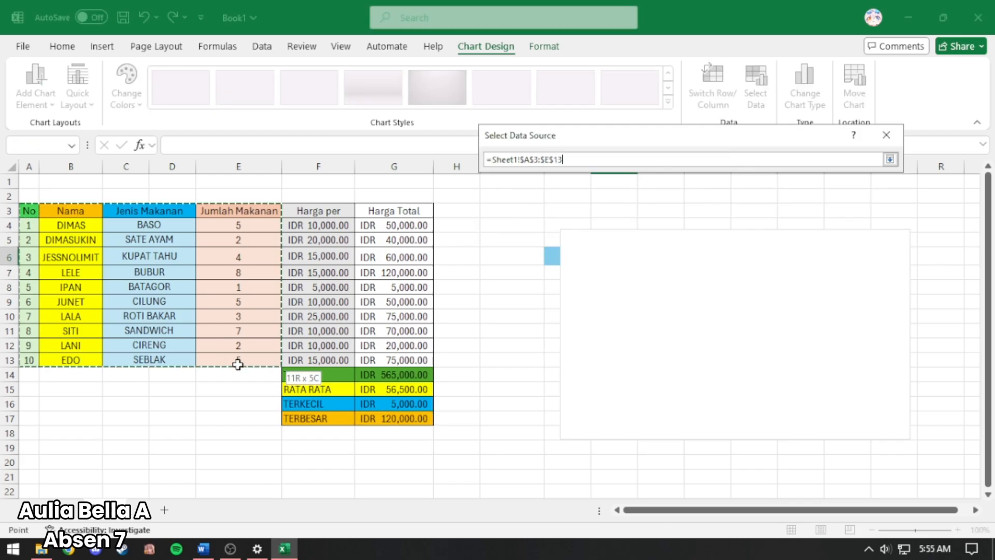
left_click(890, 160)
left_click(814, 348)
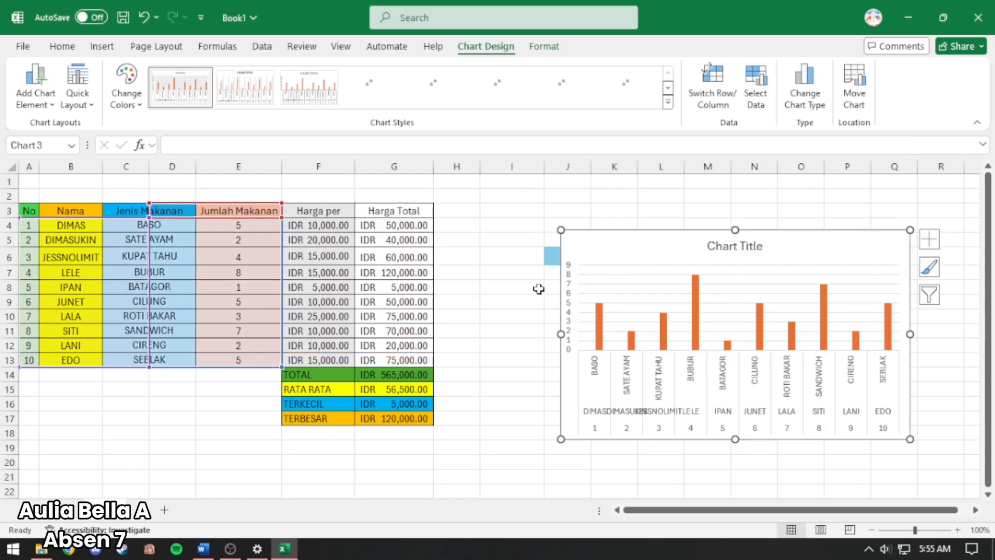
Step: Move the chart next to the food table and shift its title toward the chart's upper-right corner
left_click(547, 250)
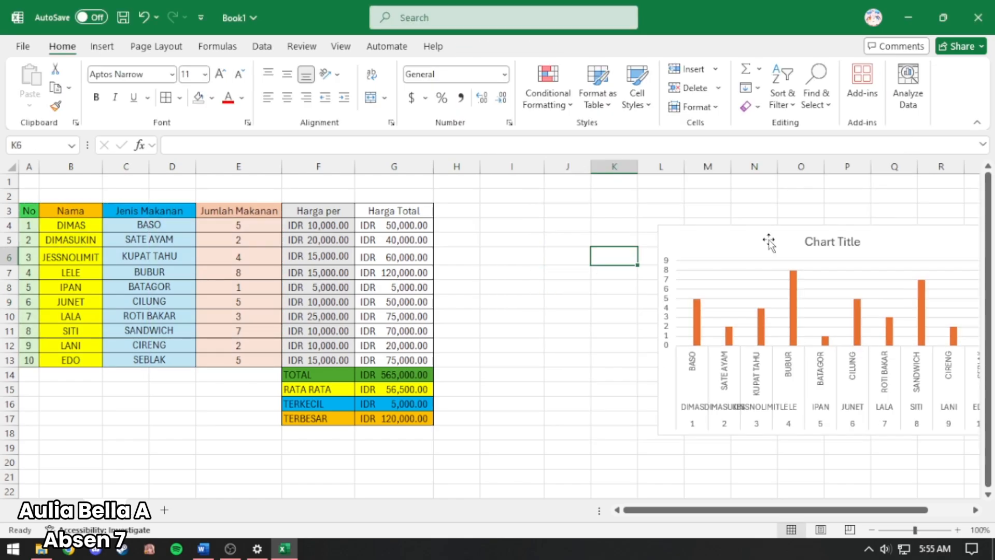
left_click_drag(769, 240, 530, 222)
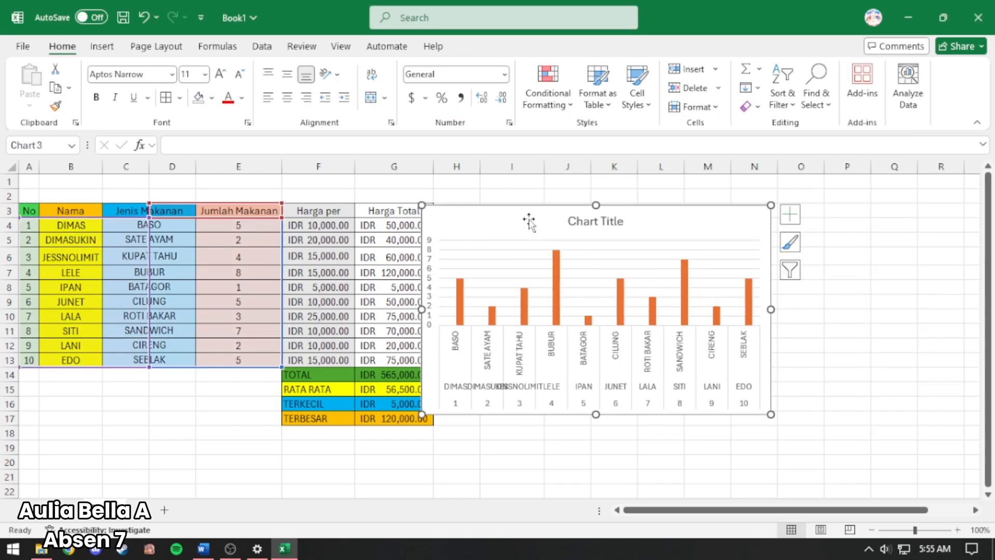
left_click(597, 221)
left_click_drag(679, 218, 700, 220)
left_click_drag(684, 221, 726, 223)
left_click(828, 269)
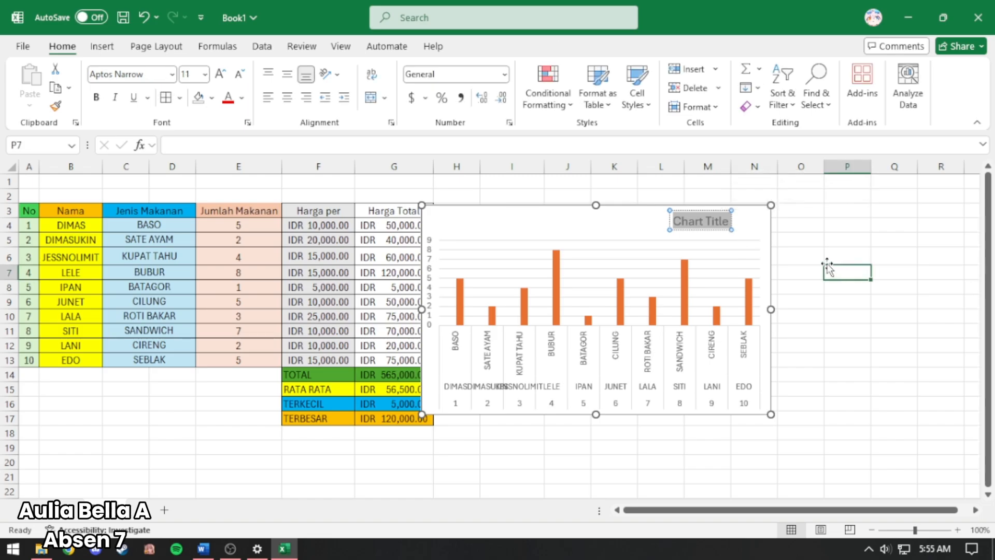
Step: Replace the chart title with "ADADSDasdad" and move it back to the centre above the columns
double_click(687, 215)
left_click(725, 223)
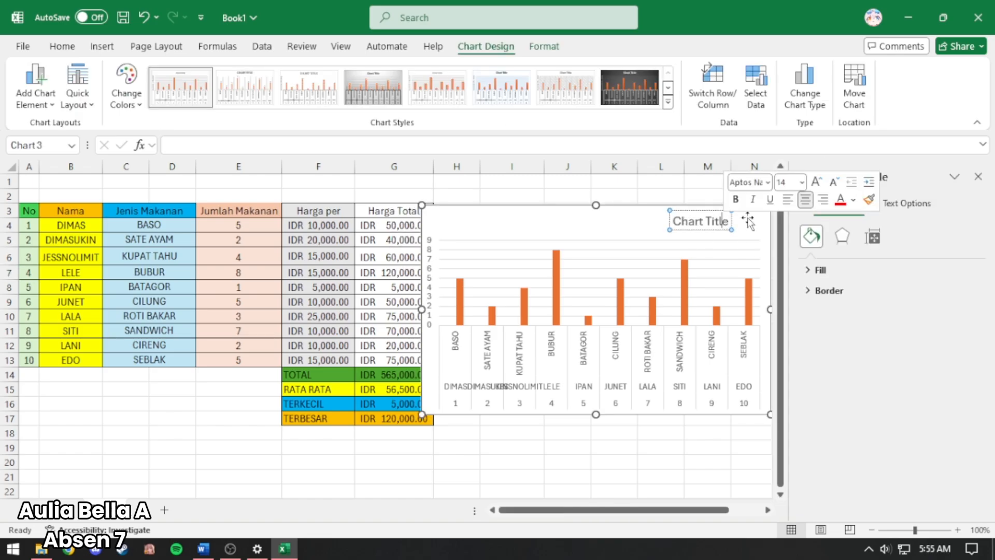
left_click(979, 177)
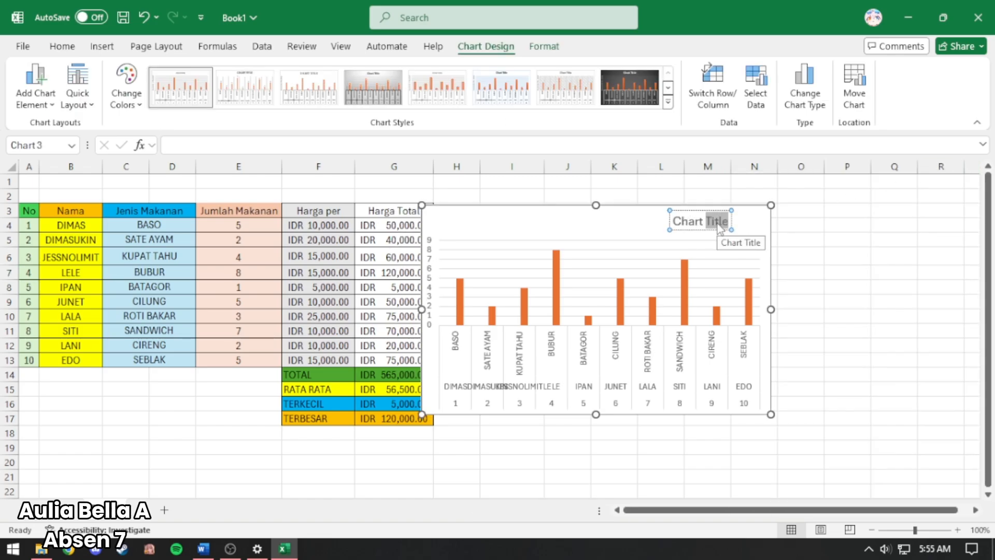
type("ADADSD")
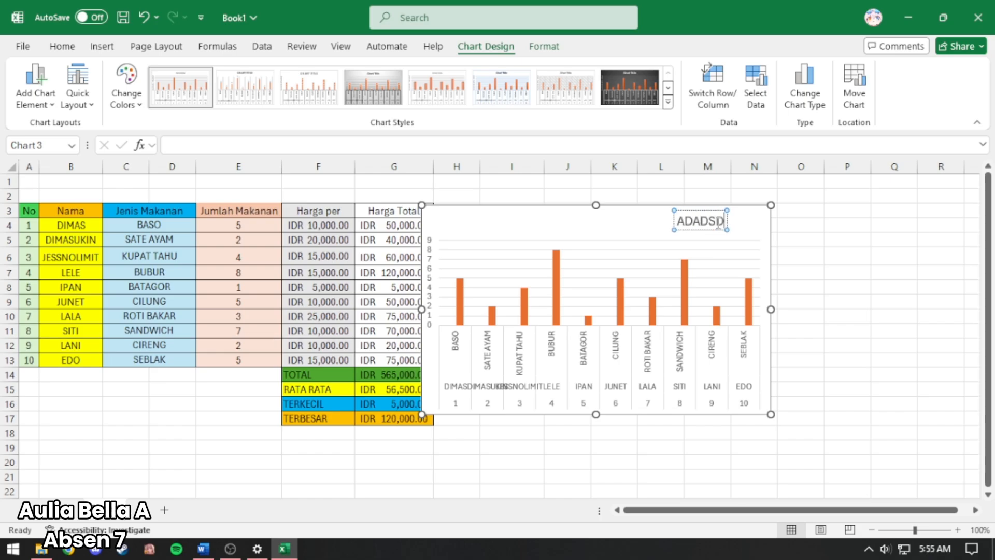
type("asdad")
left_click(799, 272)
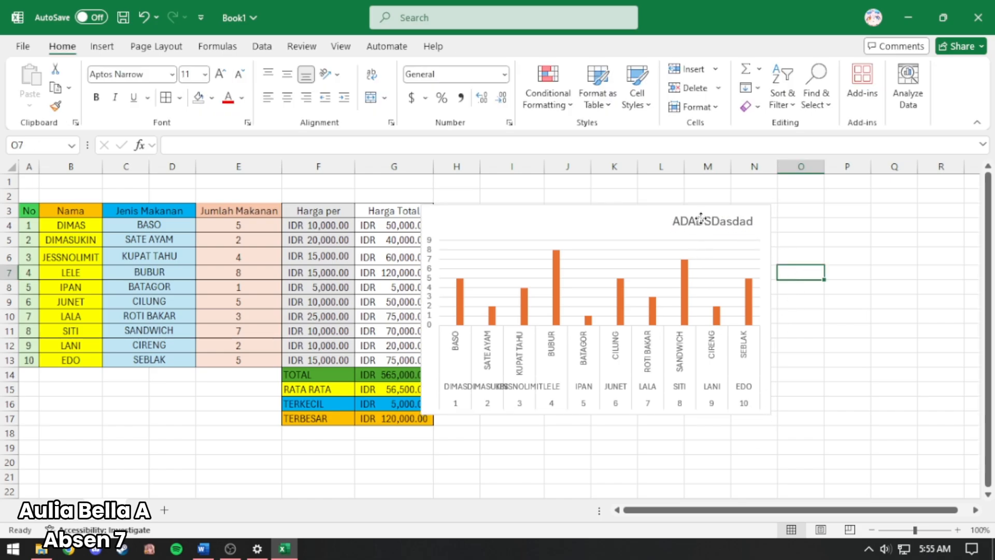
left_click_drag(701, 218, 575, 219)
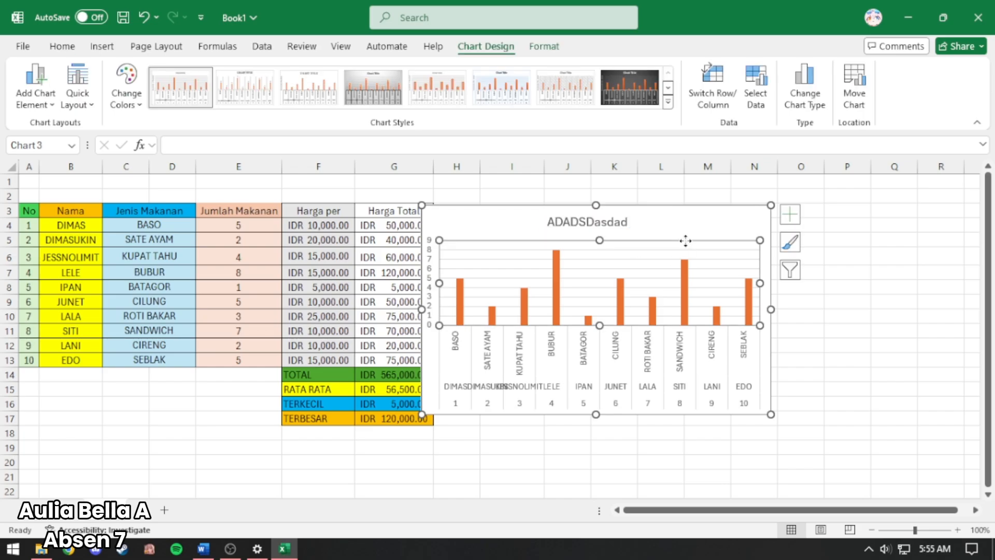
Step: Enlarge the chart from its lower-right corner and move it clear of the Harga Total column
left_click_drag(772, 414, 843, 456)
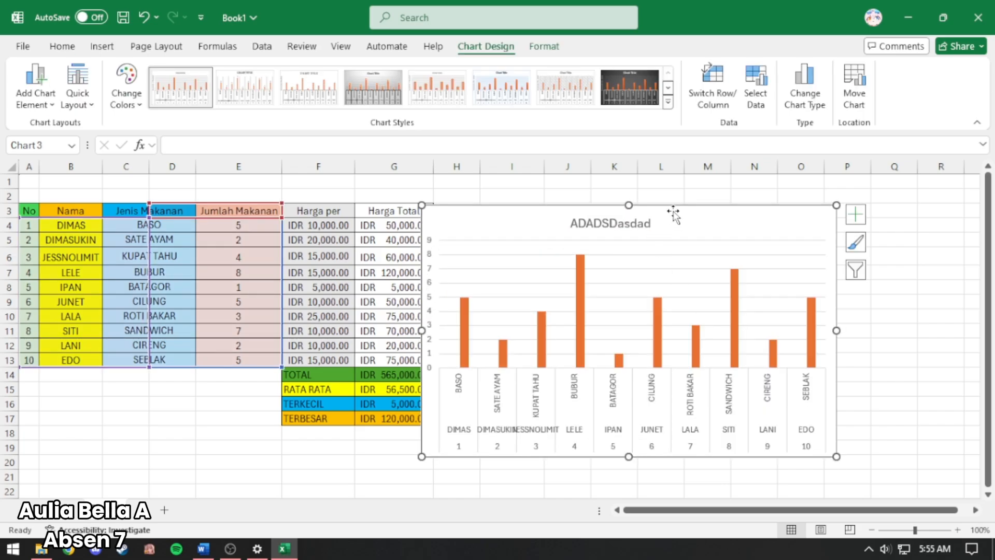
left_click_drag(674, 214, 728, 206)
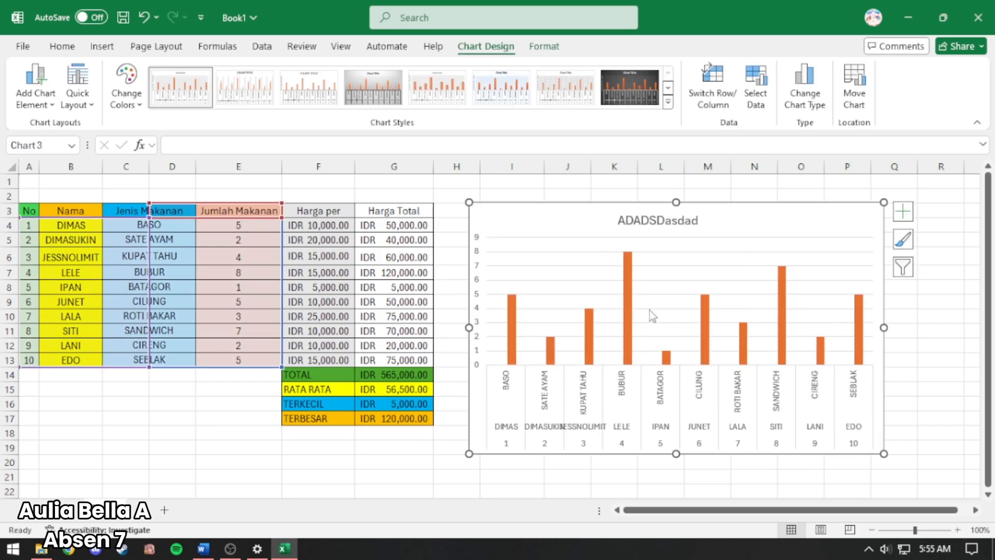
left_click(745, 319)
left_click(713, 220)
left_click(676, 272)
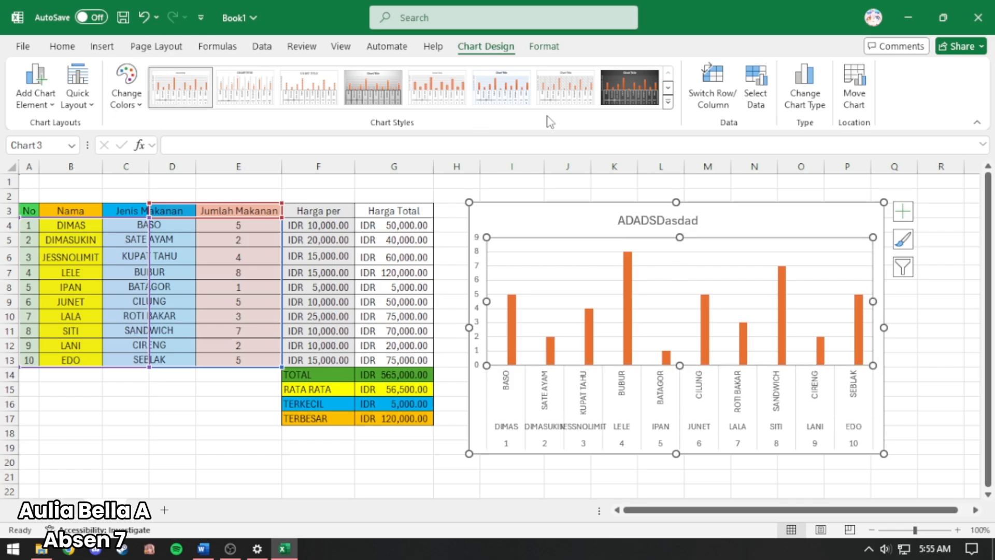
Step: Preview the chart styles and the line, column, waterfall, statistical and pie chart types for the food chart
left_click(668, 102)
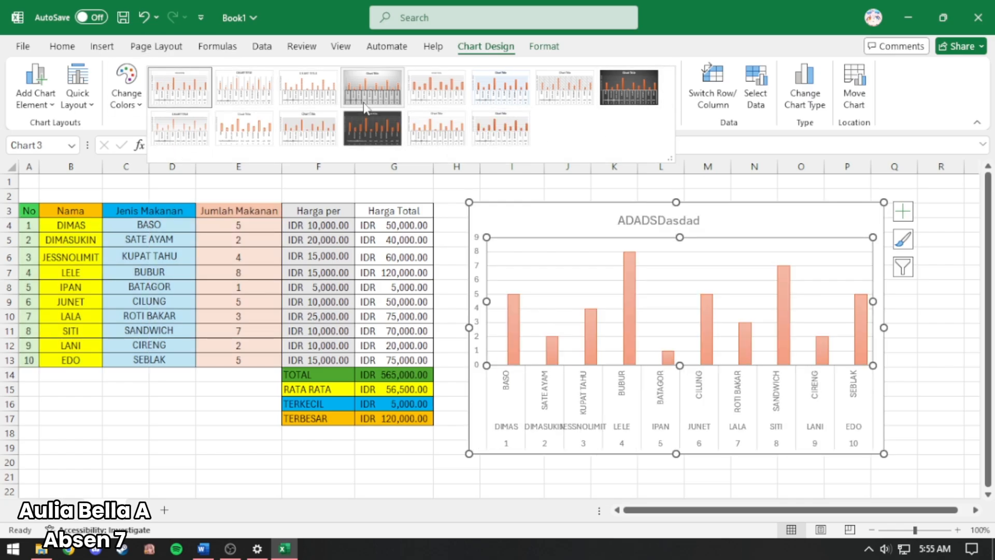
left_click(102, 47)
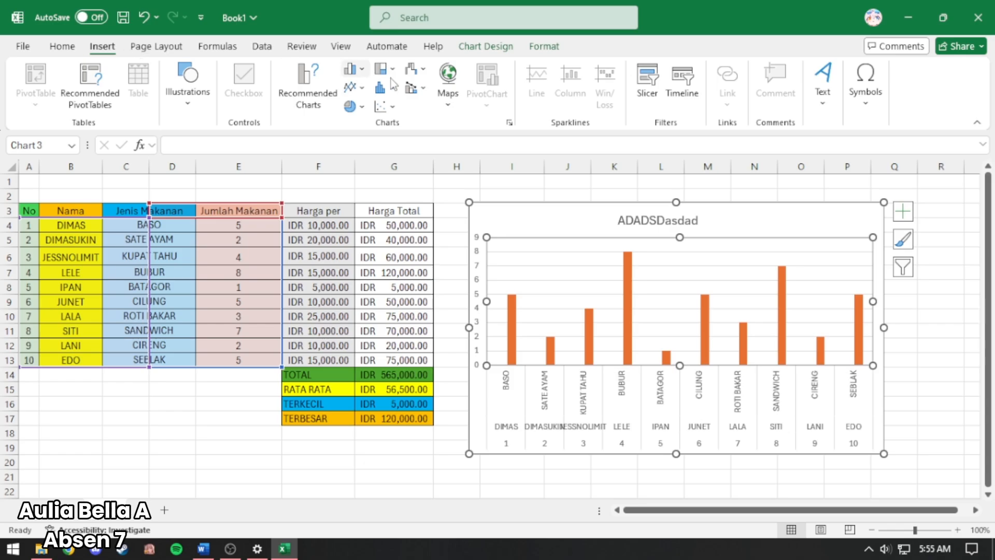
left_click(354, 87)
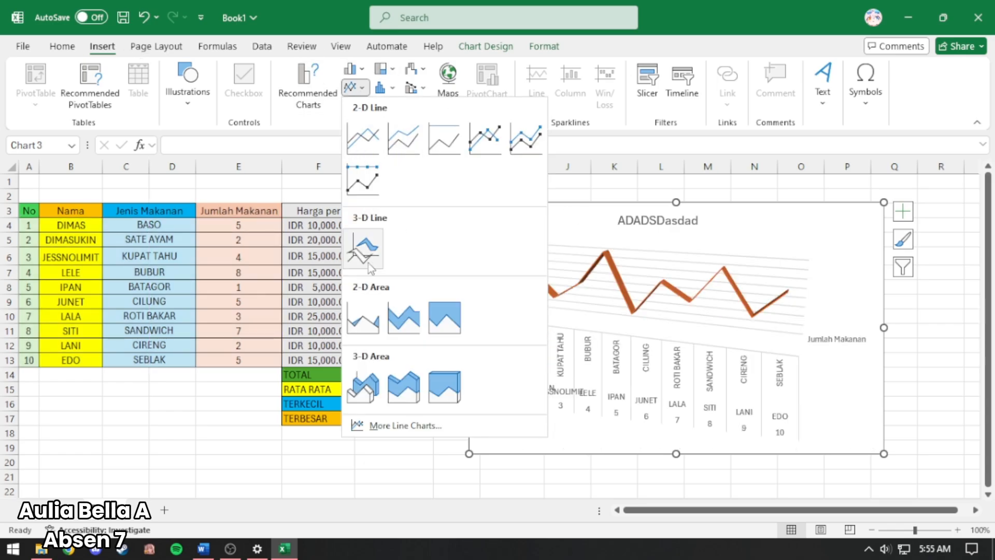
left_click(350, 69)
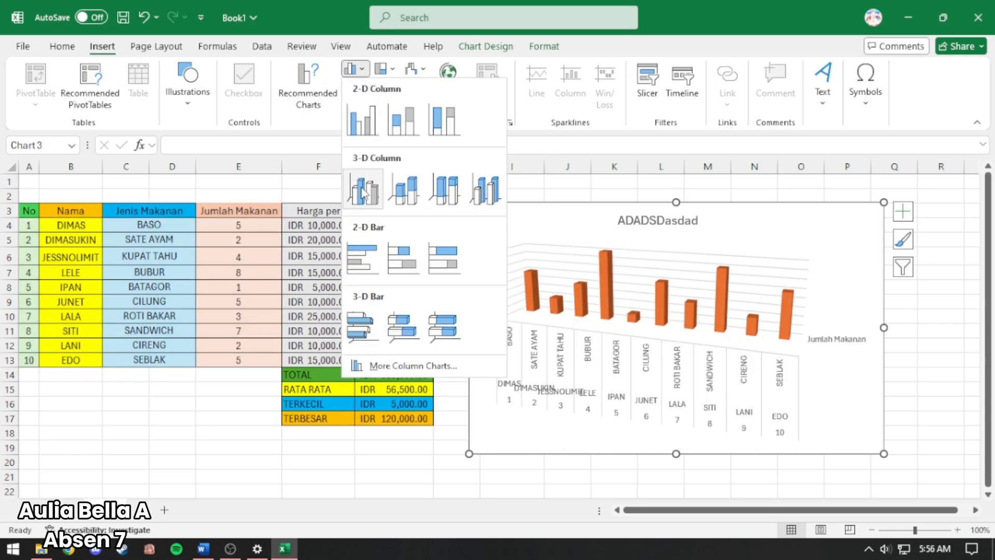
left_click(414, 69)
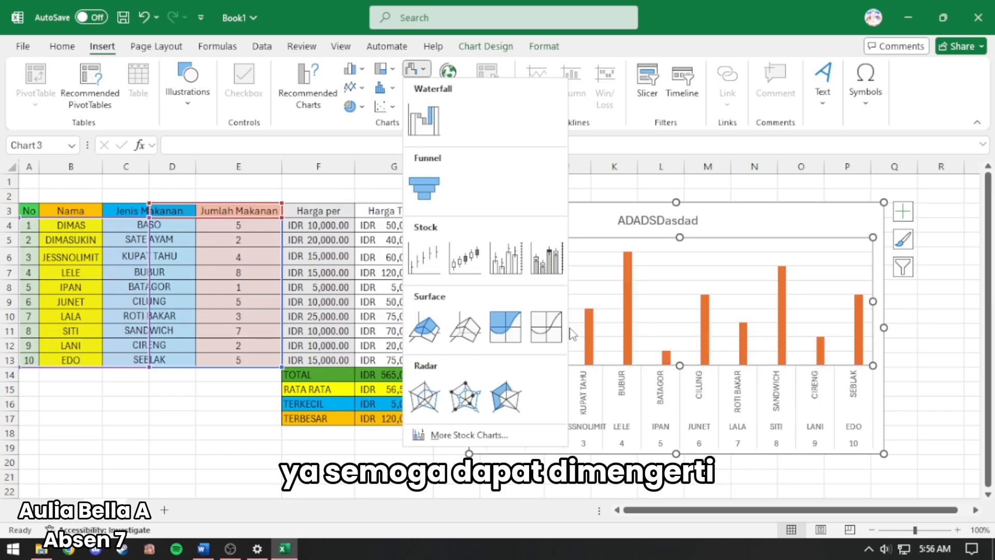
left_click(393, 88)
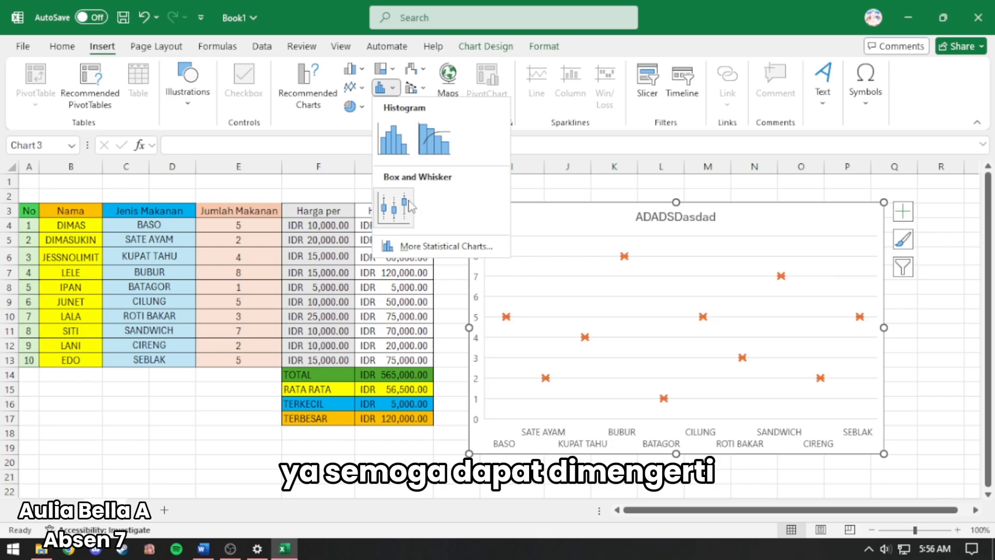
left_click(397, 89)
left_click(352, 106)
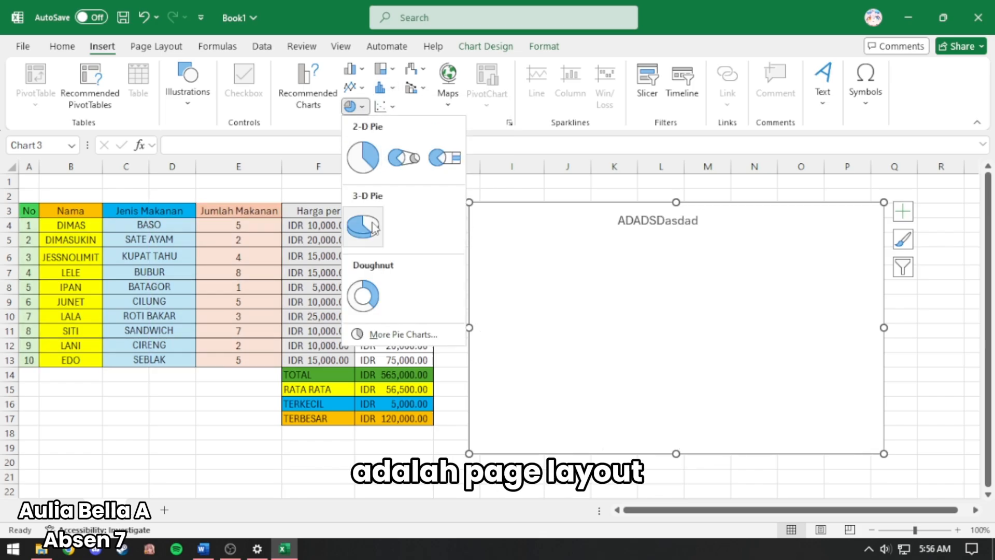
left_click(449, 134)
left_click(859, 181)
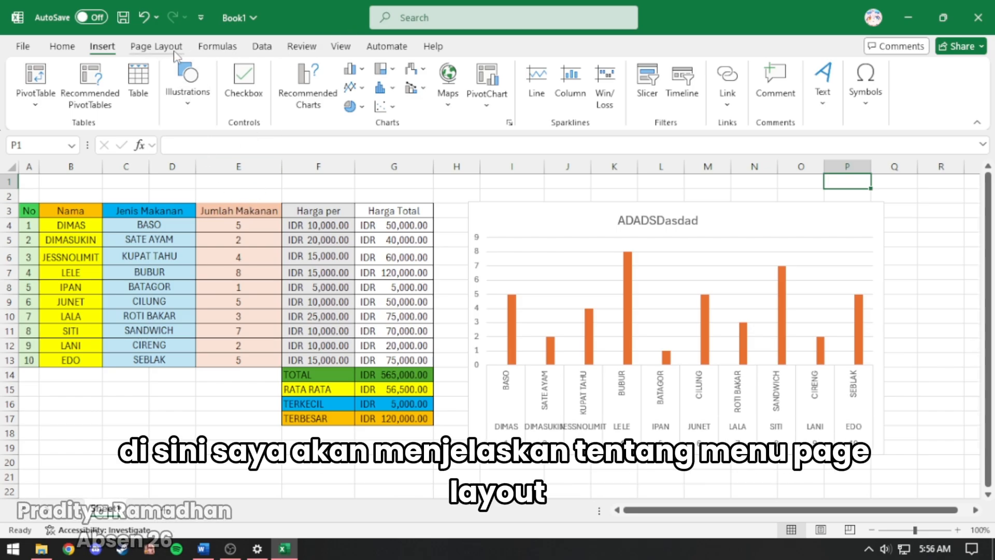
Step: Preview the available workbook themes on the food table and chart
left_click(158, 46)
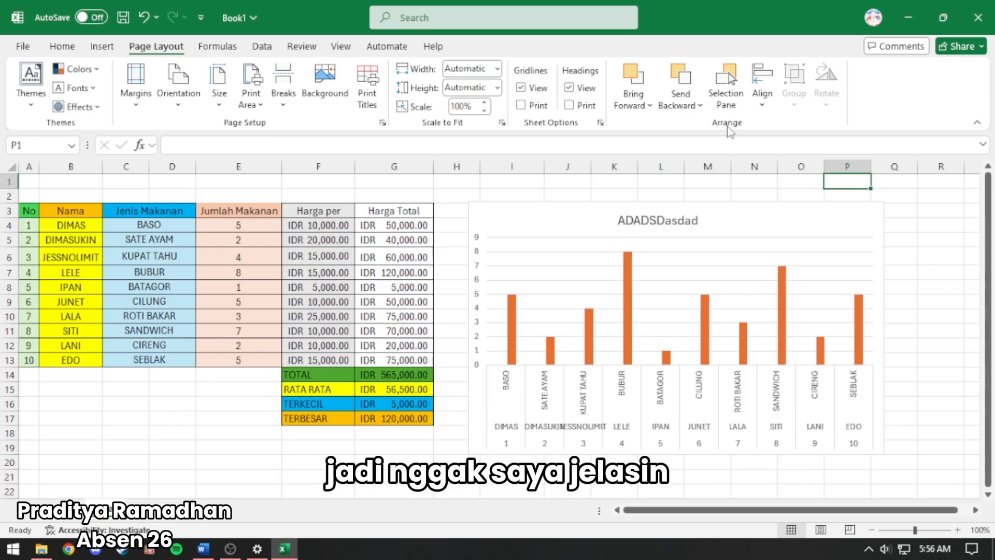
left_click(31, 80)
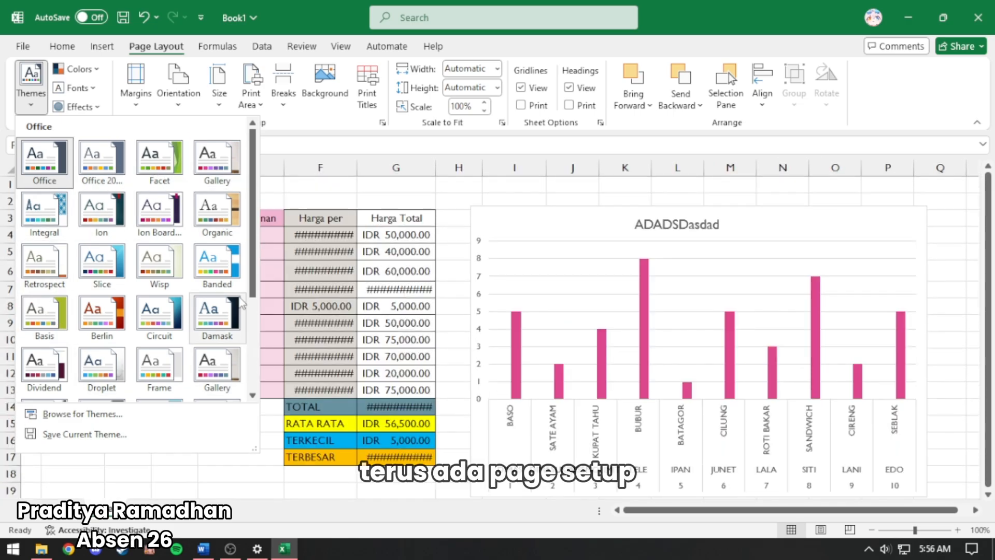
key("Escape")
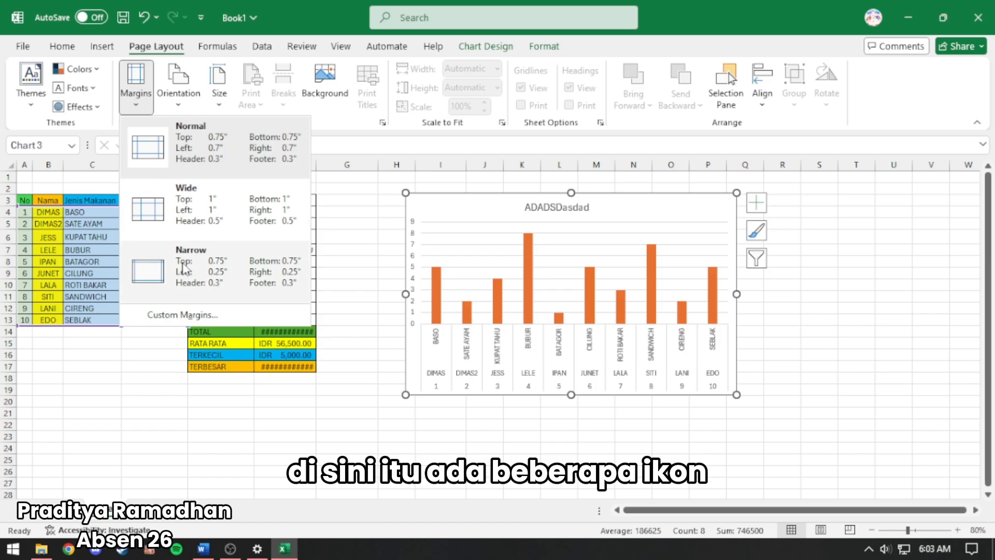
Step: Apply the Narrow page margins and switch them back to Normal
left_click(182, 268)
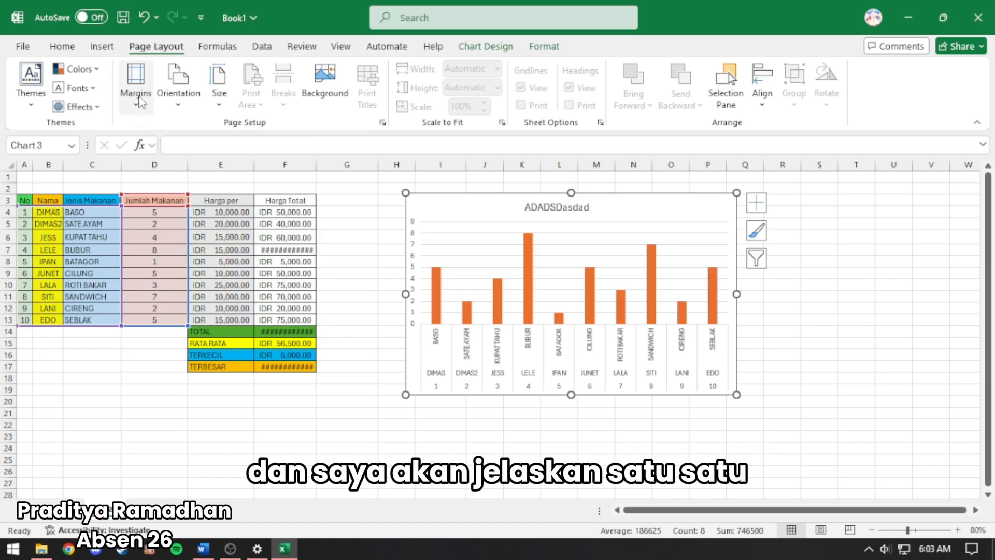
left_click(136, 86)
left_click(180, 155)
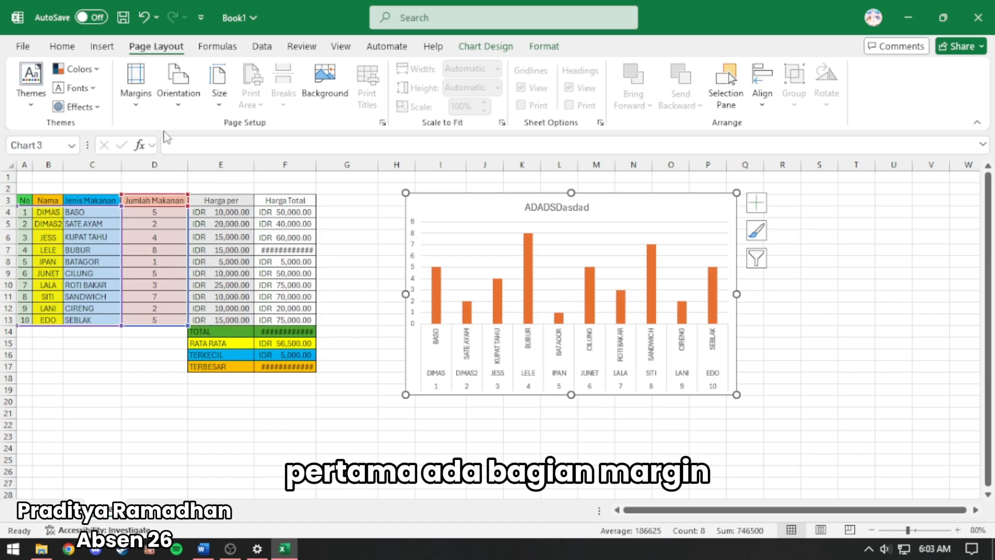
scroll(311, 269, "down", 3)
scroll(360, 291, "down", 5)
scroll(388, 306, "up", 8)
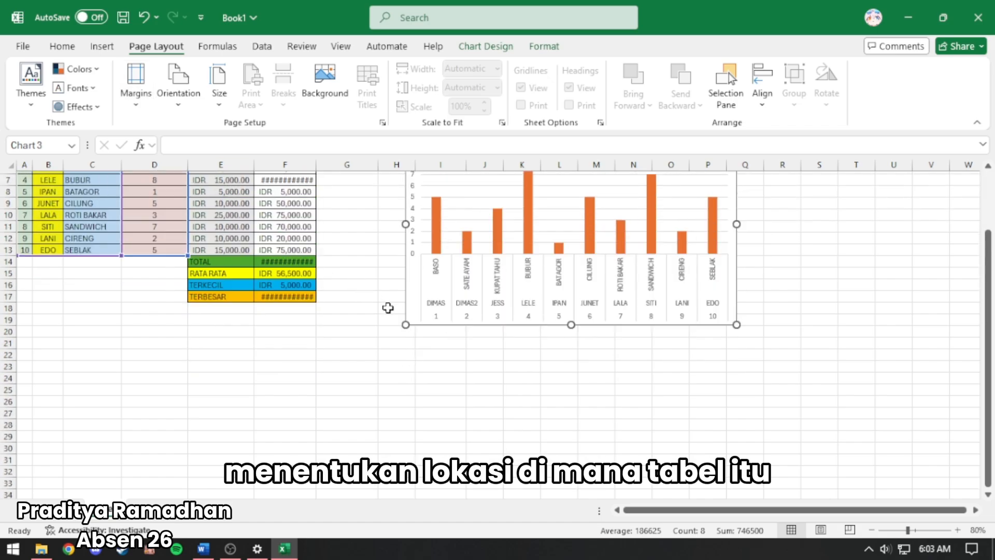
Step: Try the Portrait page orientation and set the orientation to Landscape
left_click(196, 109)
left_click(222, 106)
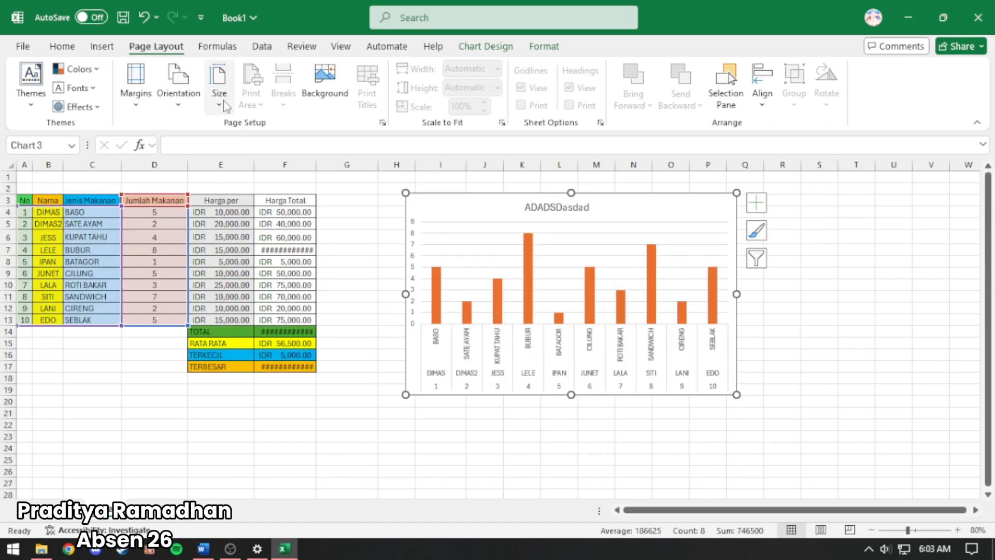
left_click(190, 104)
left_click(199, 143)
left_click(178, 85)
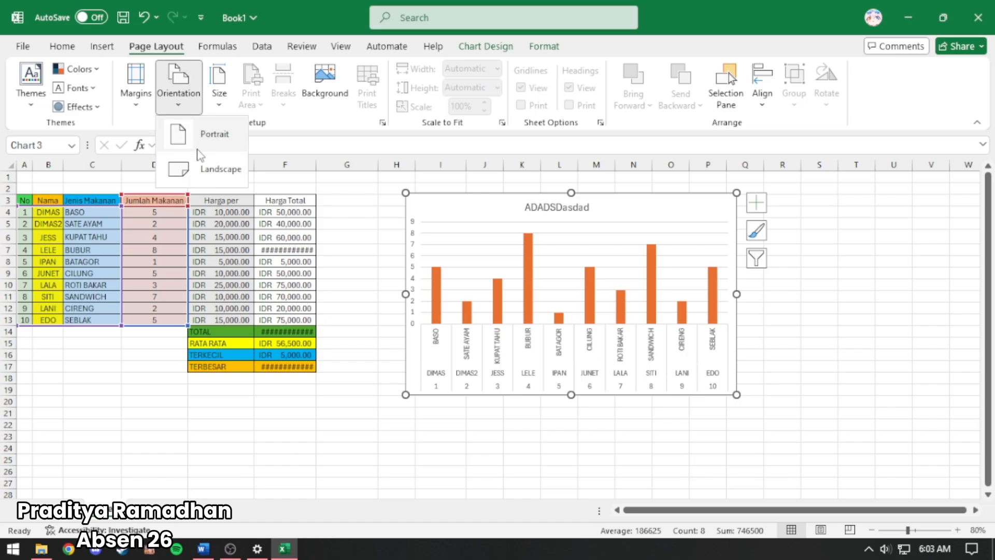
left_click(202, 166)
Step: Widen the Harga Total column slightly and choose a preset paper size for the worksheet
left_click_drag(316, 165, 320, 165)
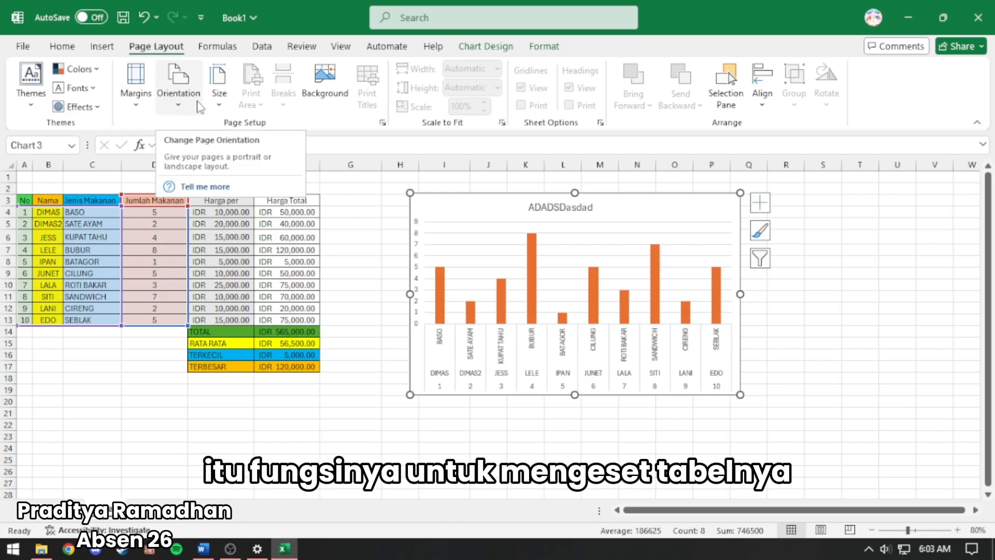
left_click(155, 224)
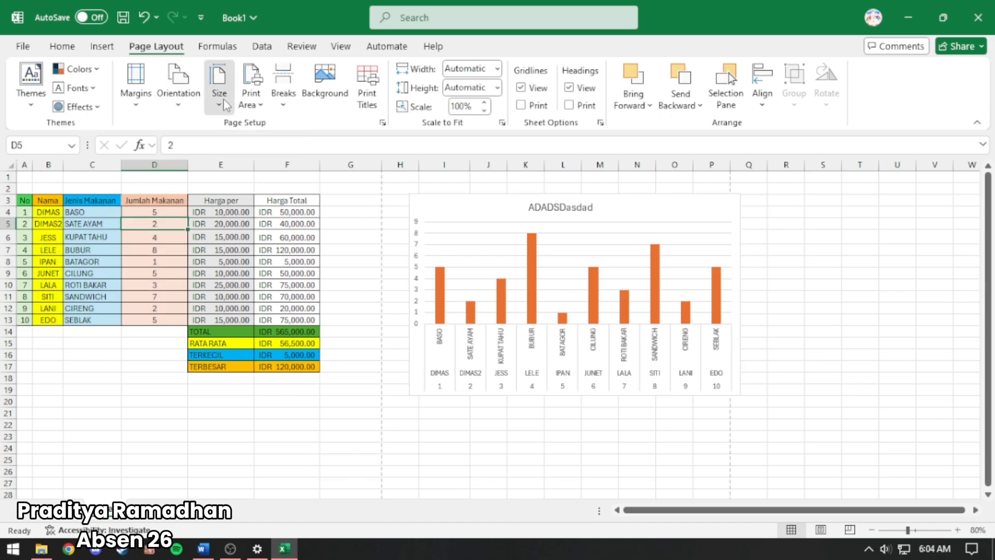
left_click(219, 85)
scroll(261, 342, "down", 1)
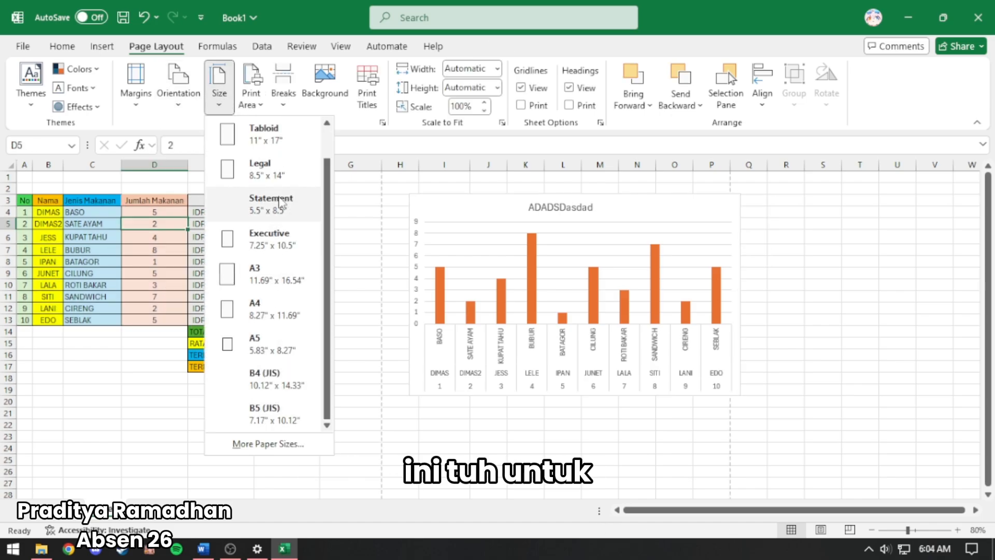
scroll(269, 227, "up", 1)
left_click(261, 335)
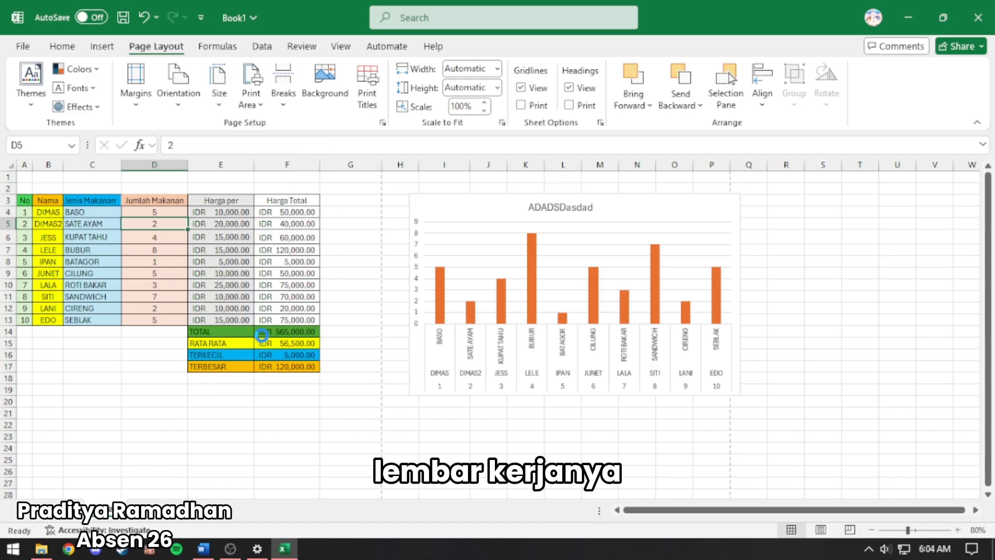
Step: Insert a page break at the empty range B23:V24 below the table and check where it divides the sheet
left_click_drag(46, 436, 935, 449)
left_click(291, 102)
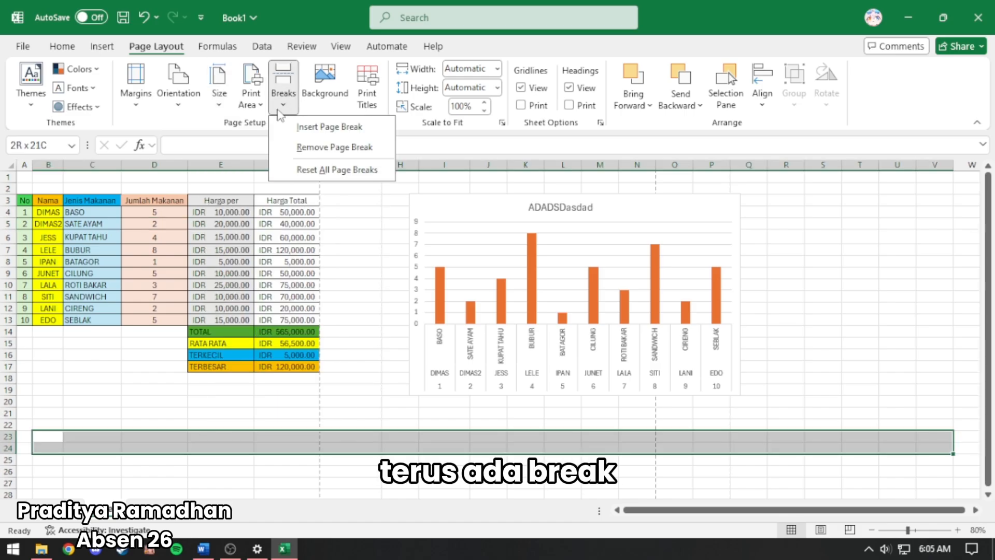
left_click(301, 127)
left_click(352, 364)
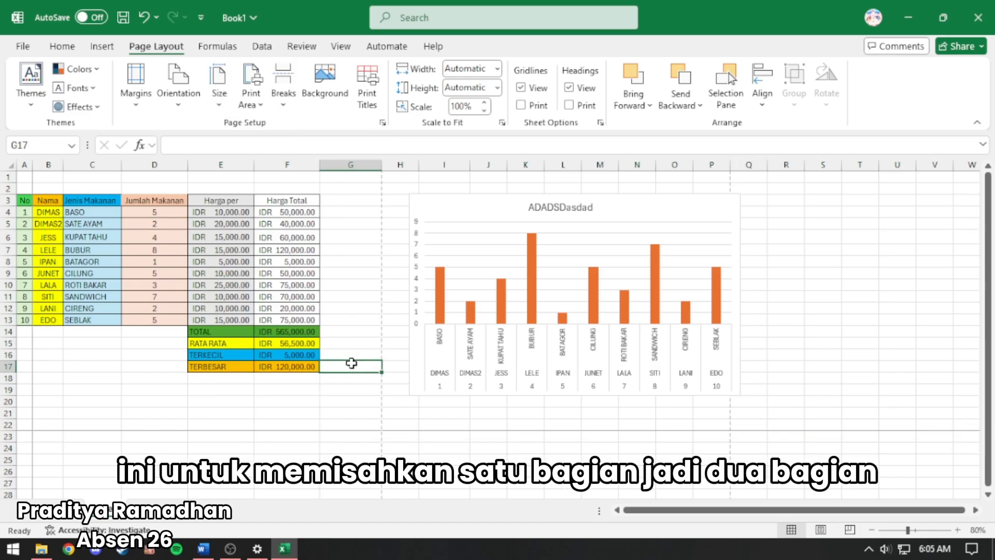
left_click(289, 433)
scroll(288, 430, "down", 5)
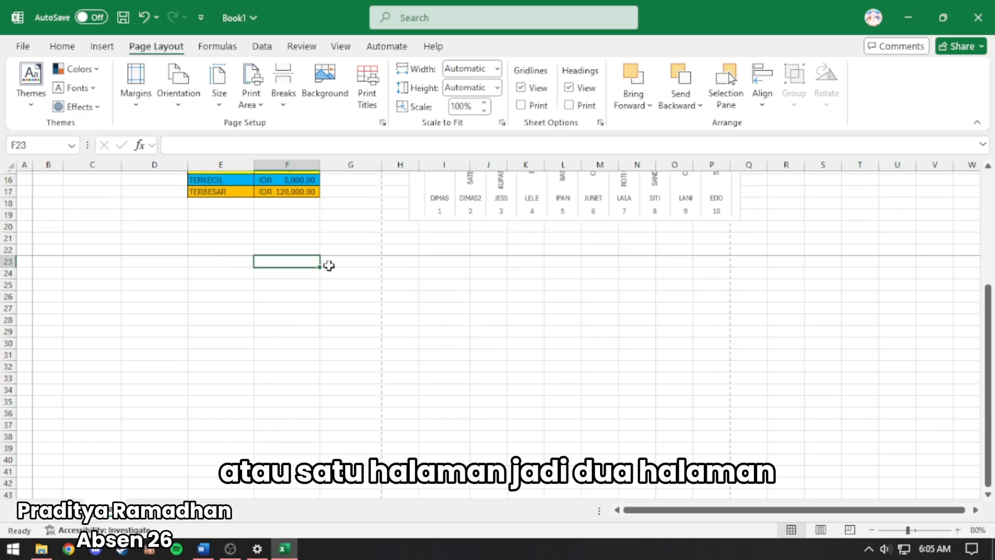
scroll(326, 264, "up", 2)
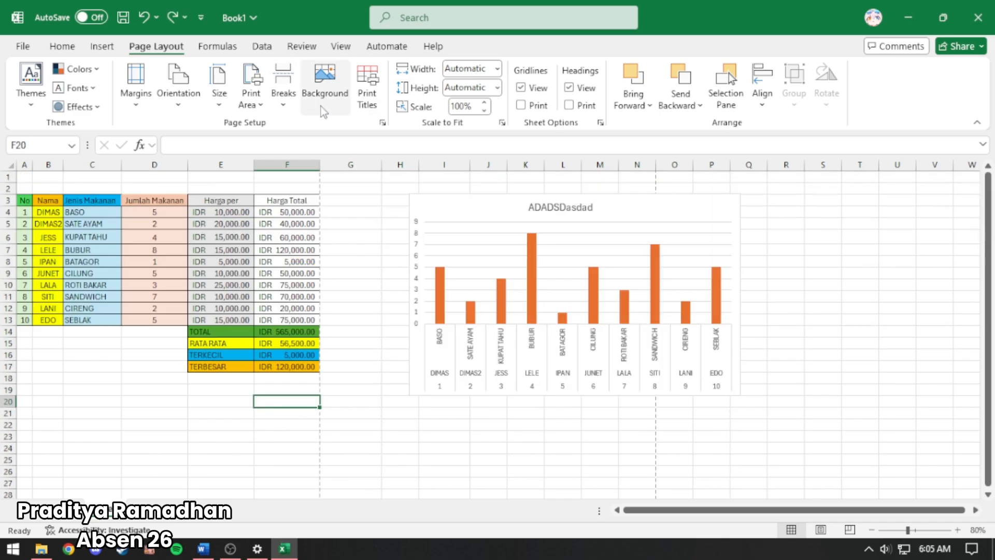
Step: Set the first picture from the local Screenshots folder as the worksheet background
left_click(325, 85)
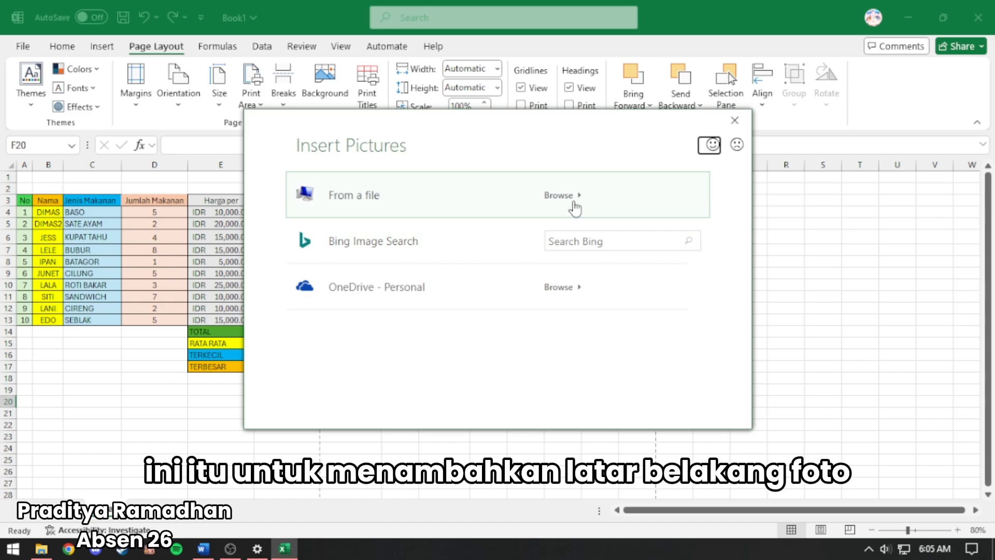
left_click(574, 201)
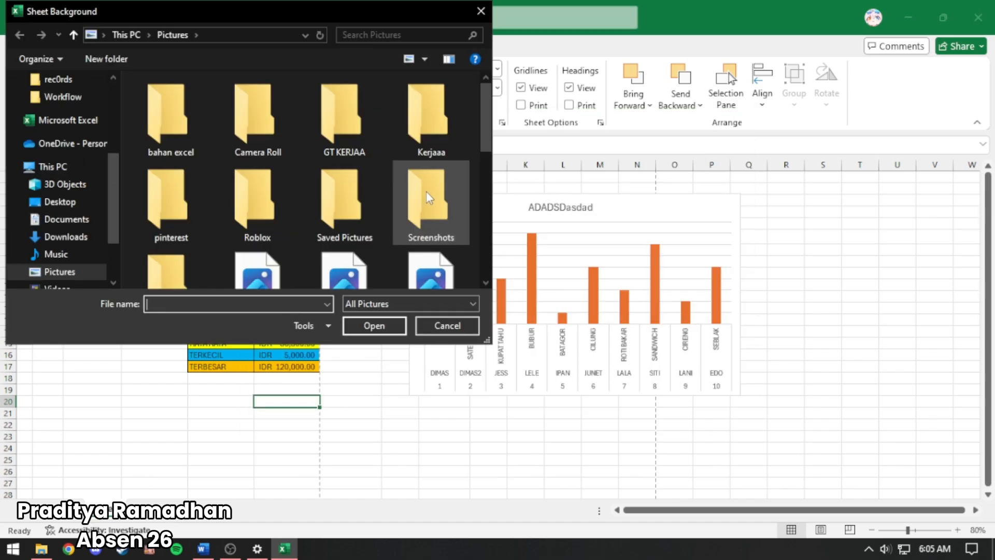
double_click(430, 197)
left_click(174, 140)
double_click(181, 105)
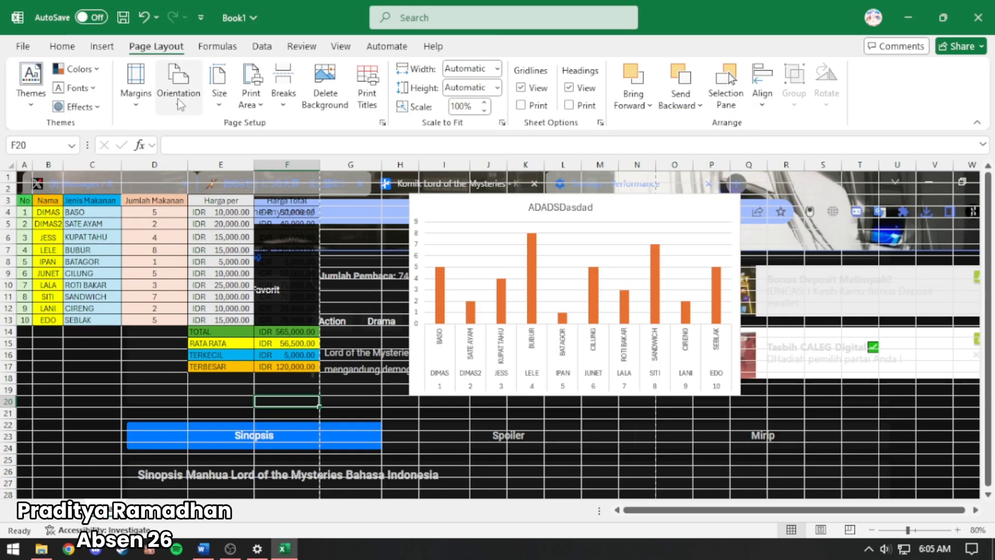
Step: Look over the background picture across the worksheet rows below the table and return to the first row
scroll(507, 380, "down", 14)
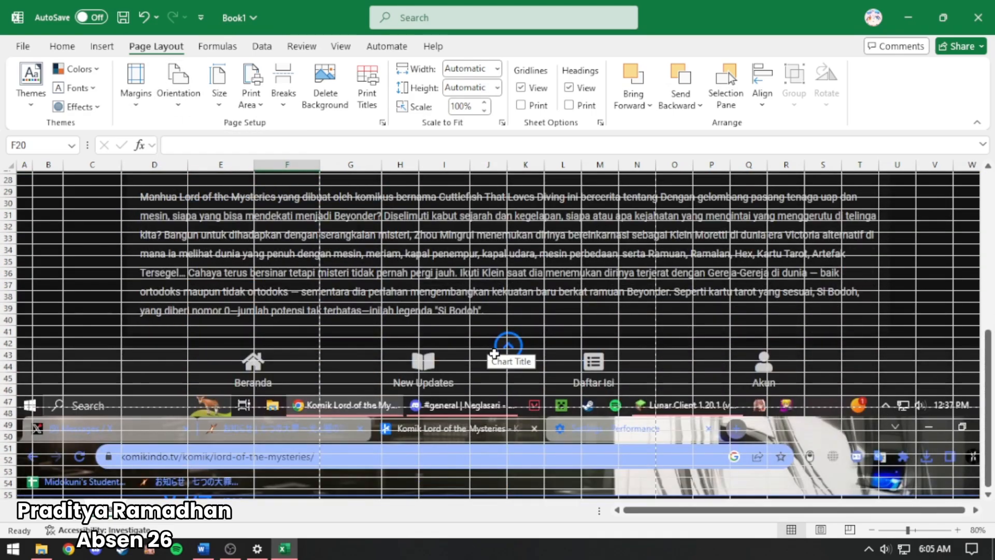
scroll(494, 354, "up", 14)
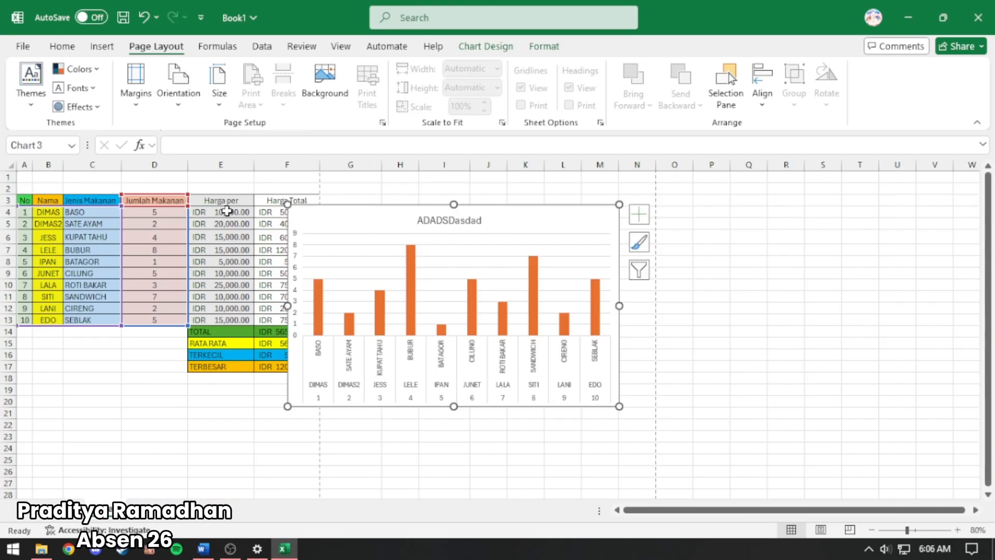
Step: Use the Selection pane to hide and show the column chart repeatedly, leaving it visible, and close the pane
left_click(726, 93)
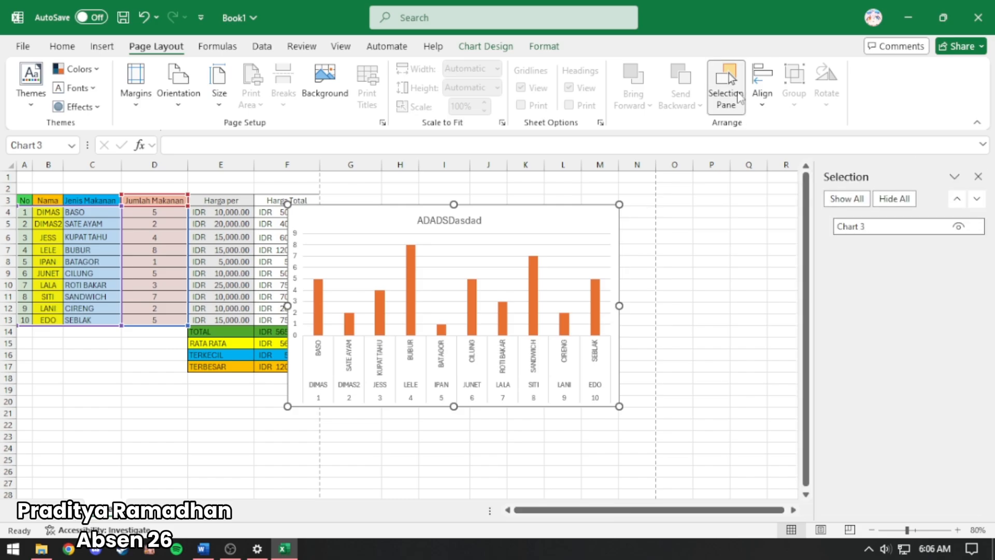
left_click(958, 227)
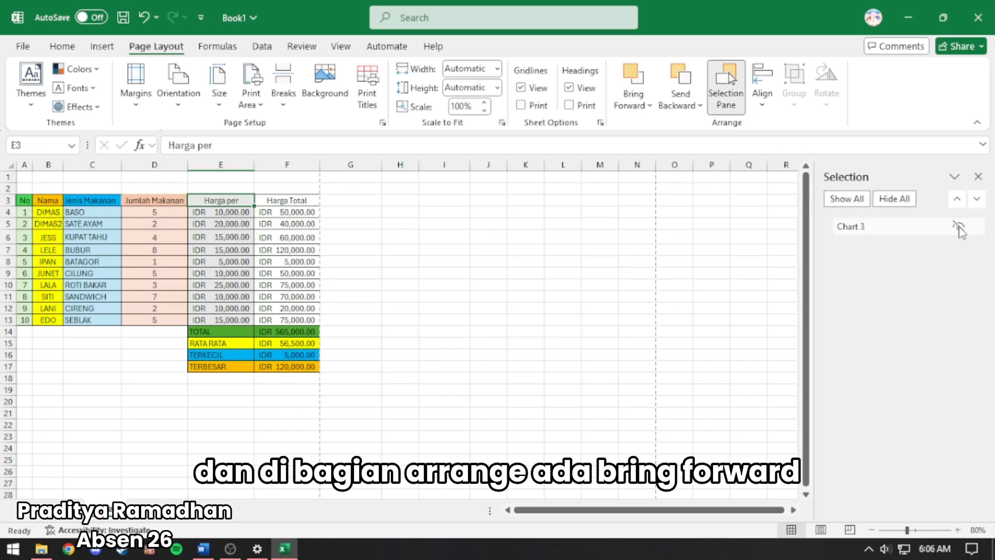
left_click(959, 226)
left_click(958, 226)
left_click(959, 226)
left_click(979, 176)
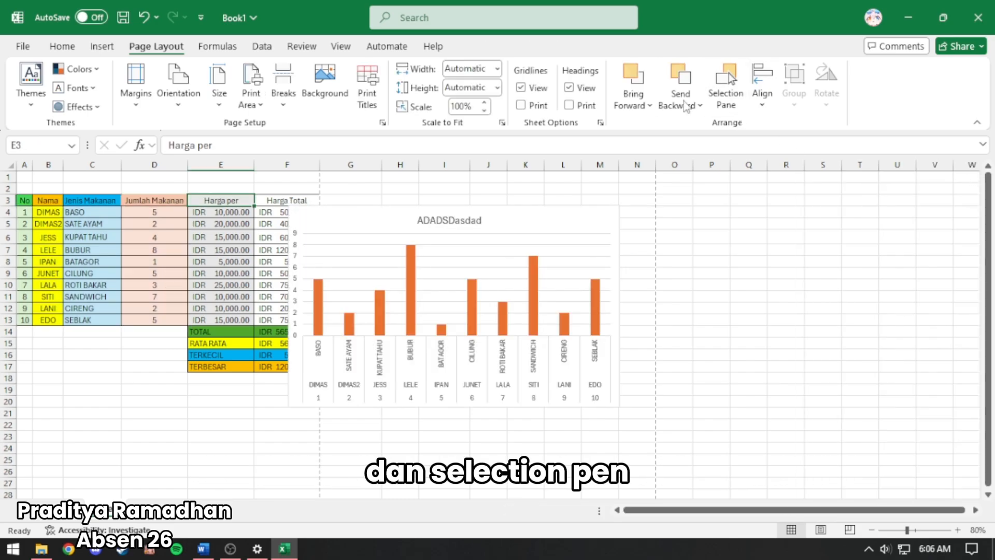
left_click(545, 214)
left_click(194, 215)
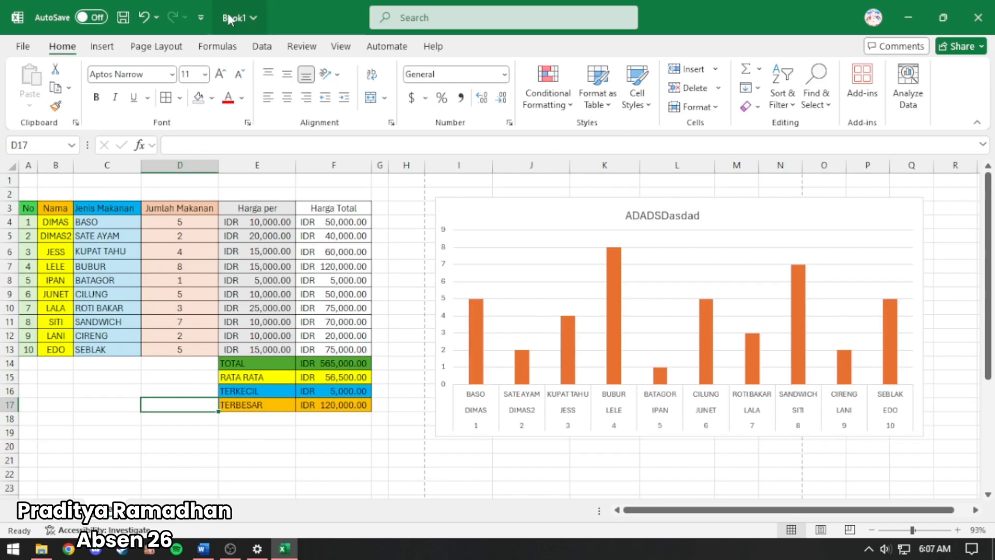
Step: Try AutoSum in the empty cell C23 below the table and clear the cell again
left_click(218, 46)
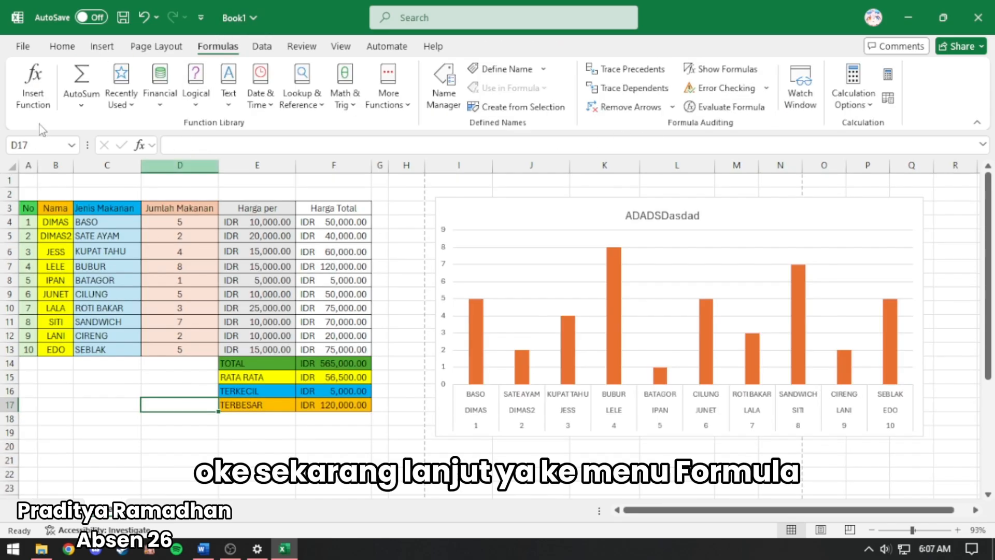
scroll(190, 192, "down", 4)
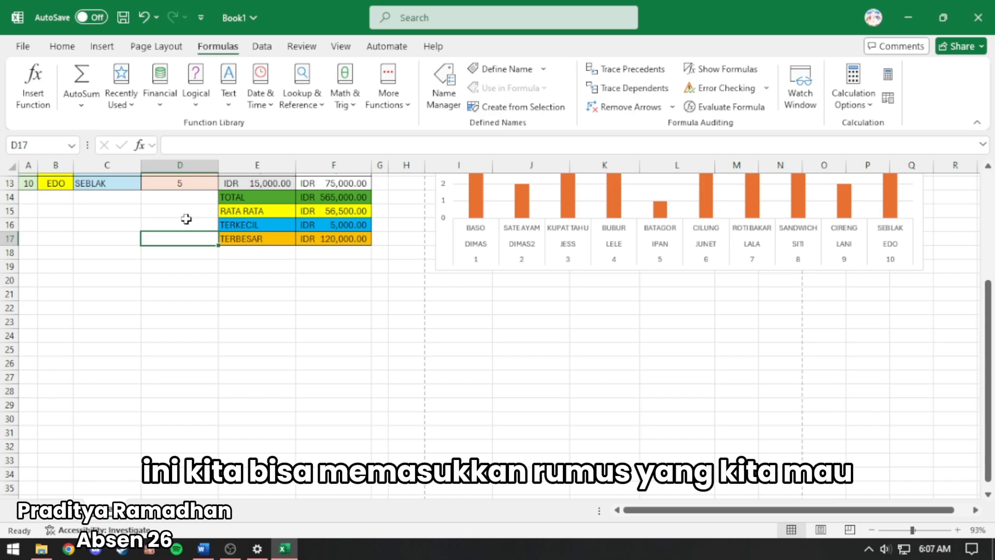
scroll(199, 304, "down", 1)
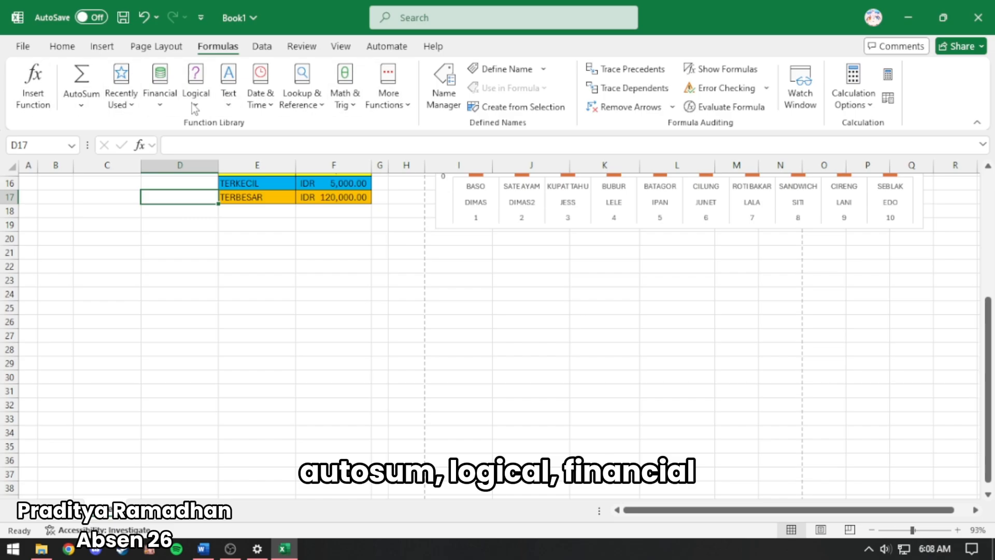
left_click(104, 303)
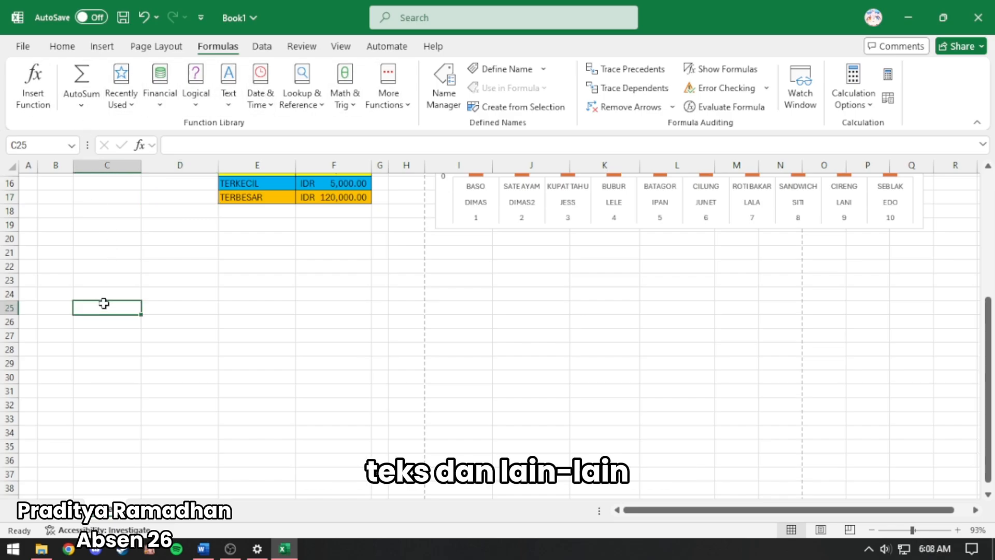
left_click(105, 278)
left_click(81, 105)
left_click(106, 131)
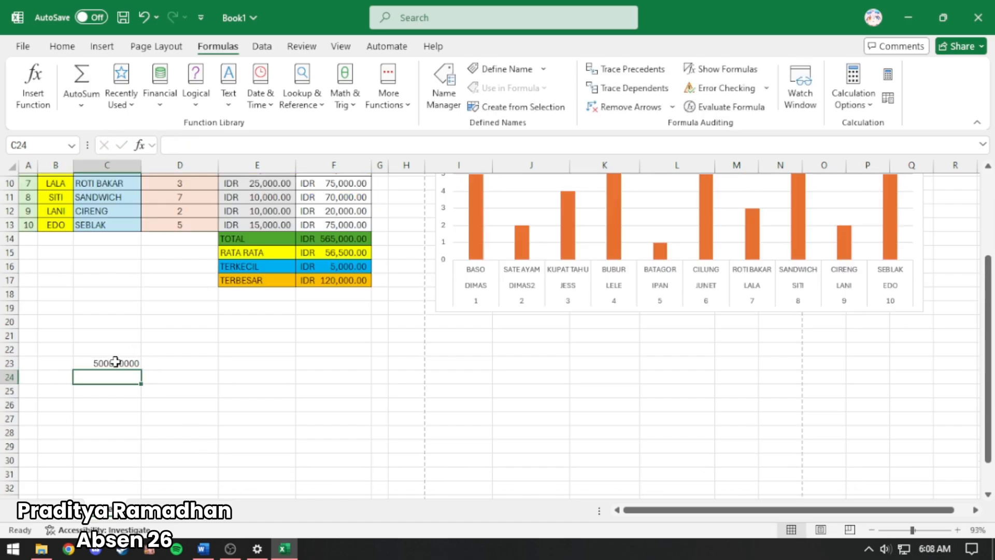
left_click(219, 383)
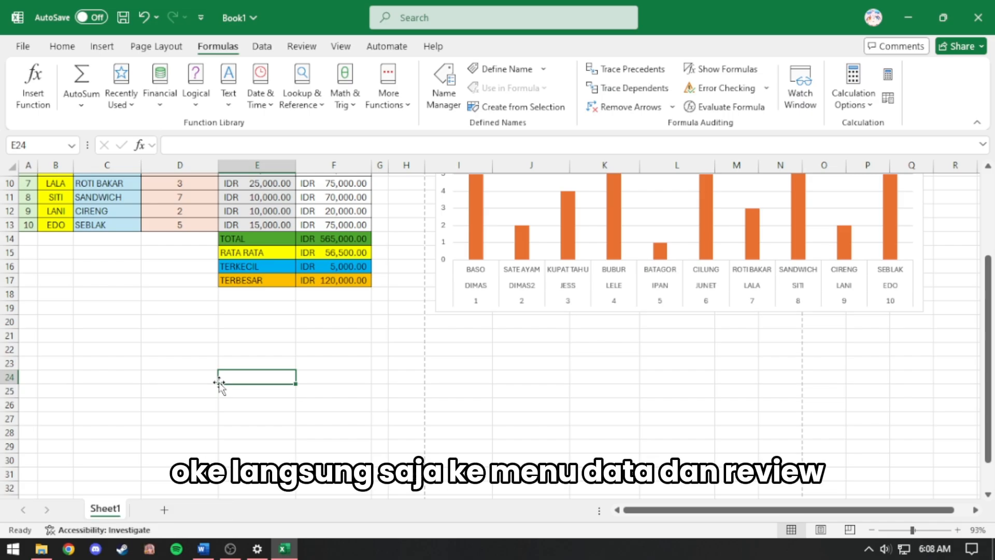
Step: Try to apply a Filter from the empty cell E24 below the table
left_click(262, 47)
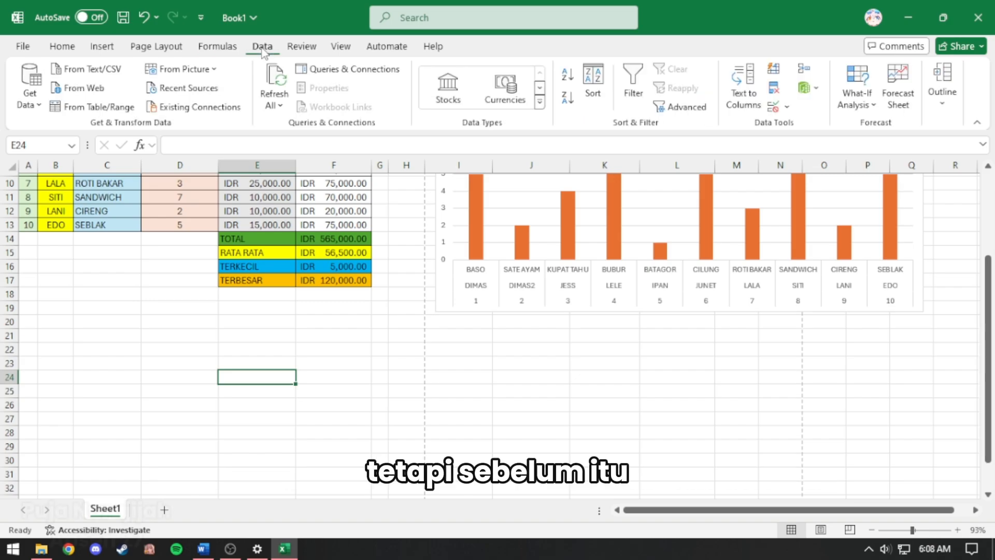
scroll(265, 269, "up", 3)
scroll(265, 269, "down", 6)
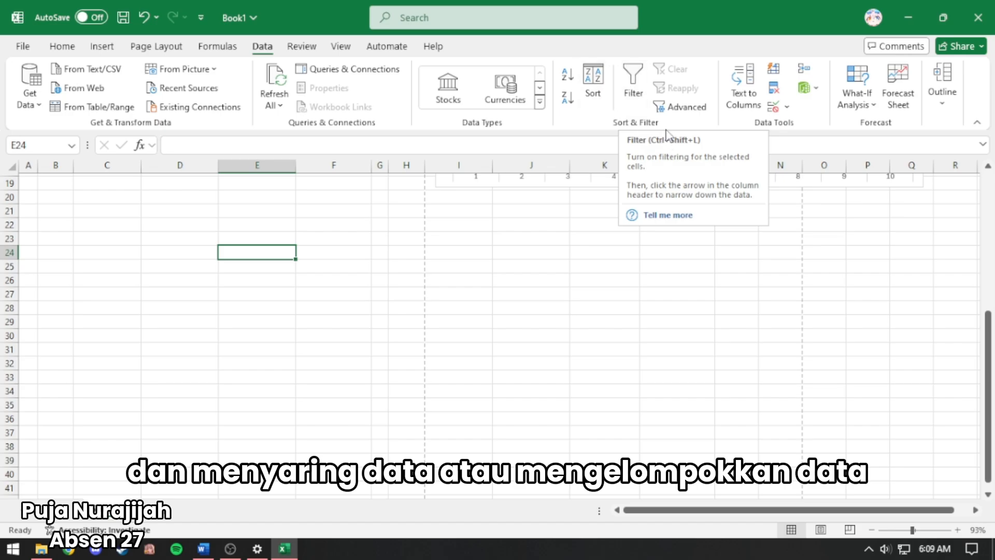
left_click(638, 93)
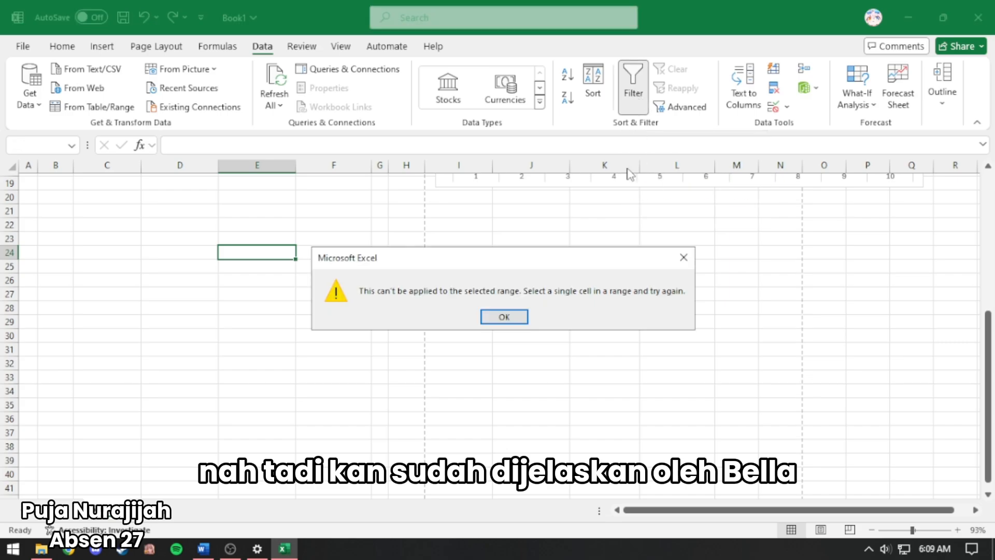
left_click(504, 316)
Step: Turn on Filter for the food order table together with its summary rows, range A3:F17
scroll(497, 302, "up", 6)
left_click(32, 208)
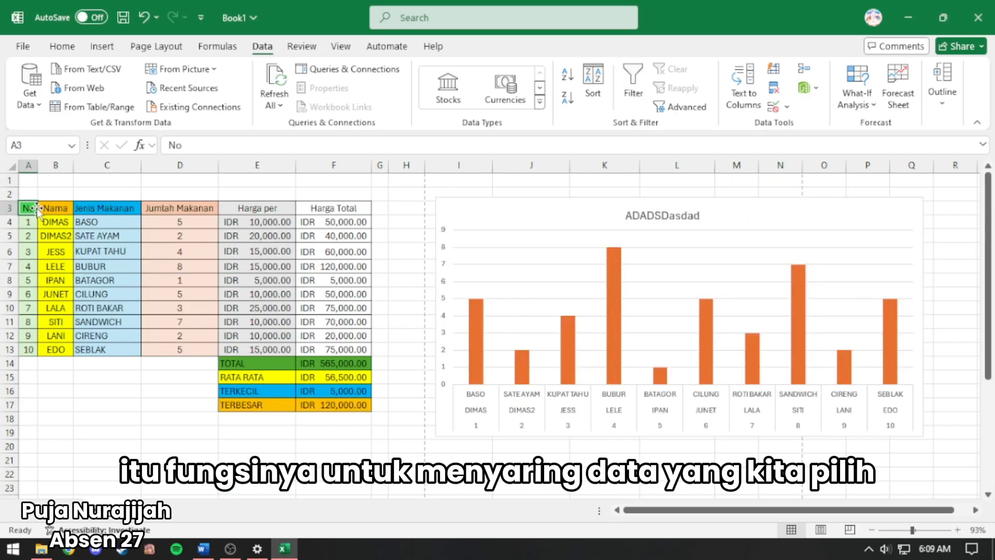
left_click(326, 409, "shift")
left_click(634, 93)
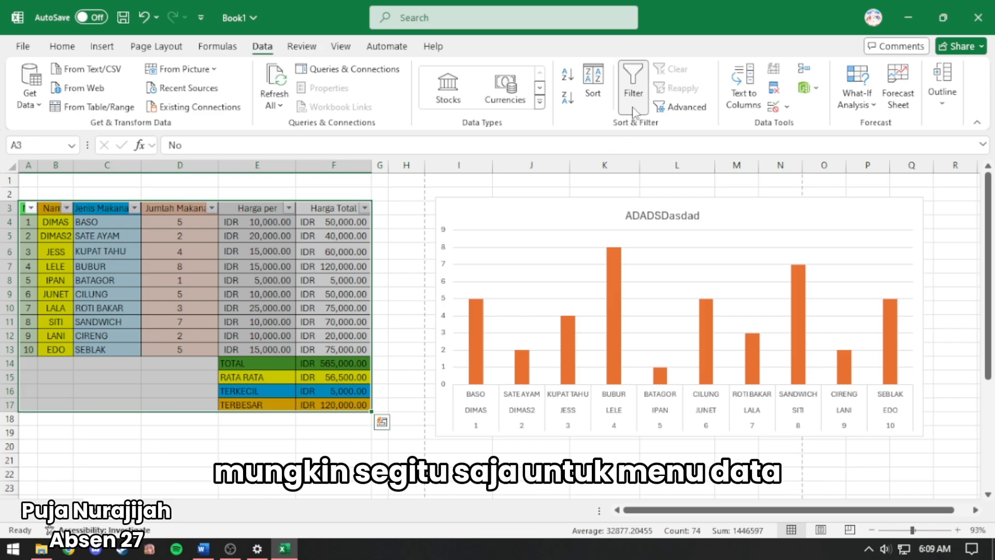
Step: Examine the filter and sort choices of the Harga per column, keeping all values included
left_click(283, 195)
left_click(288, 208)
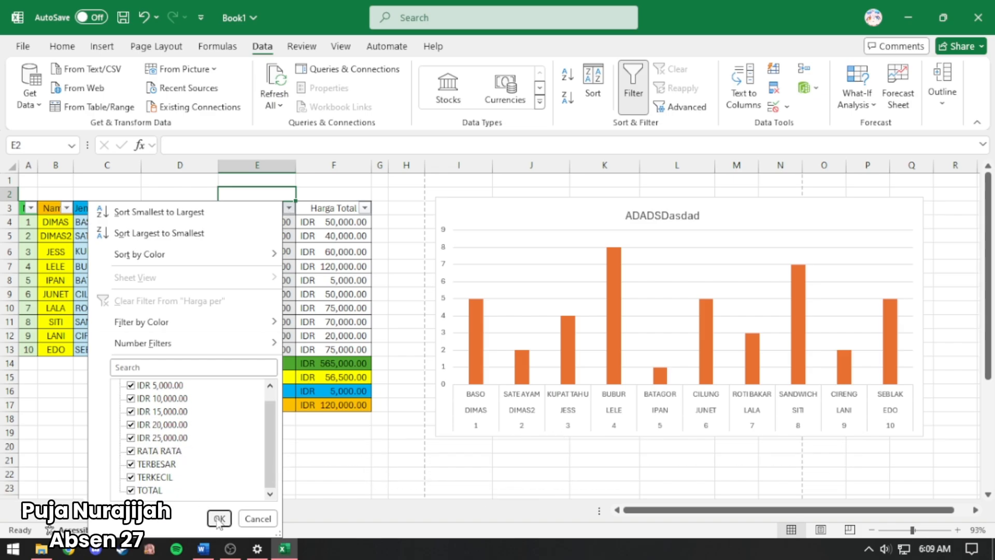
left_click(220, 519)
left_click(299, 209)
left_click(289, 208)
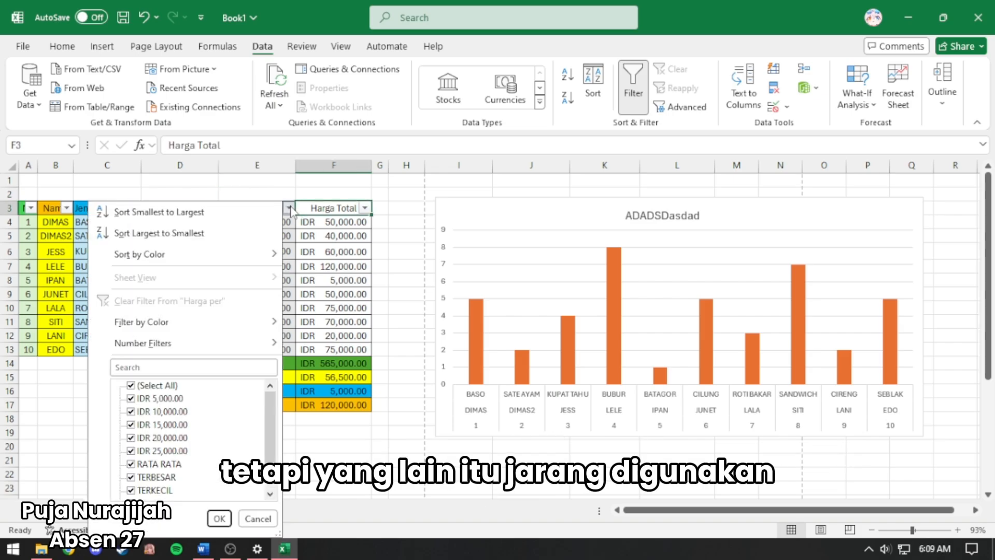
scroll(201, 439, "down", 1)
scroll(203, 443, "up", 1)
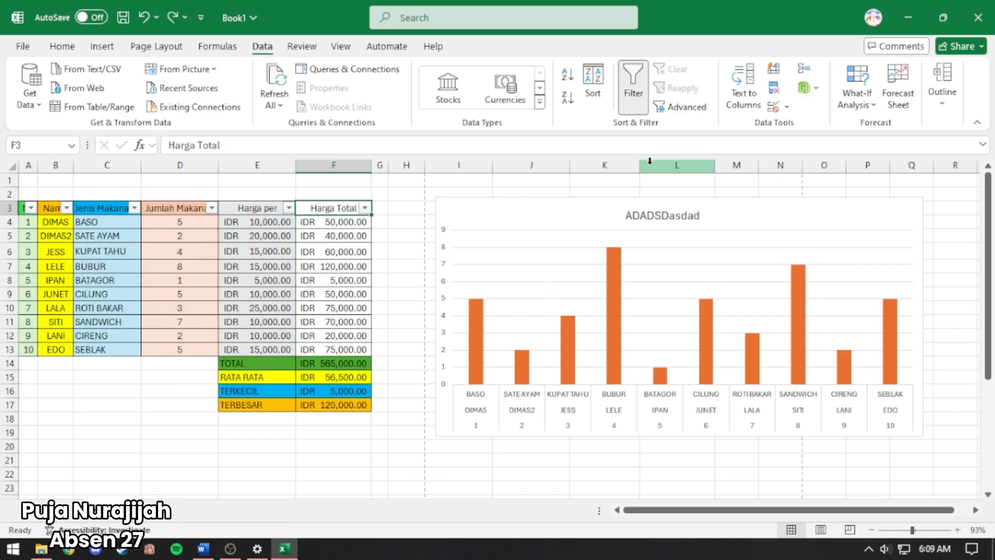
Step: Dismiss the notice about comments, run a spelling check on the worksheet, and cancel it without correcting anything
left_click(302, 46)
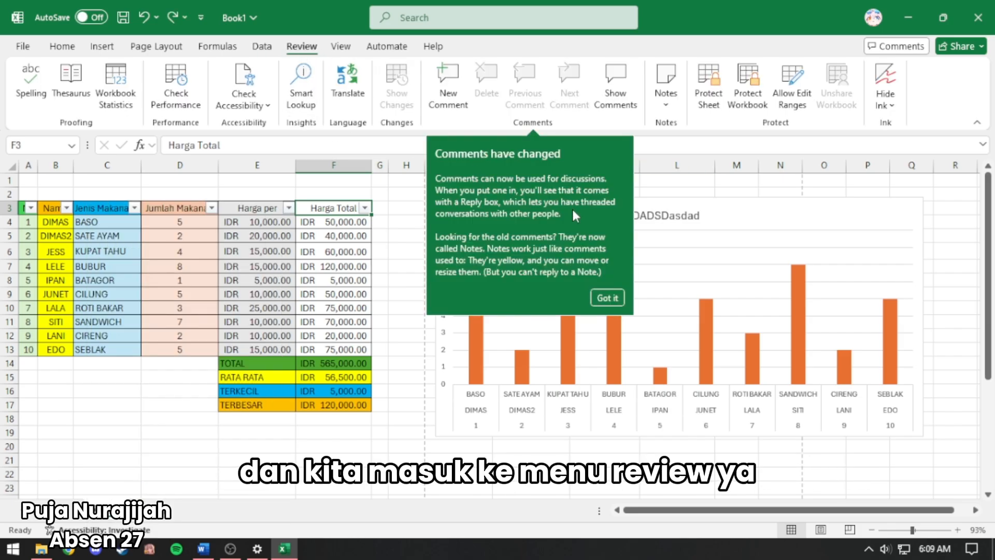
left_click(604, 299)
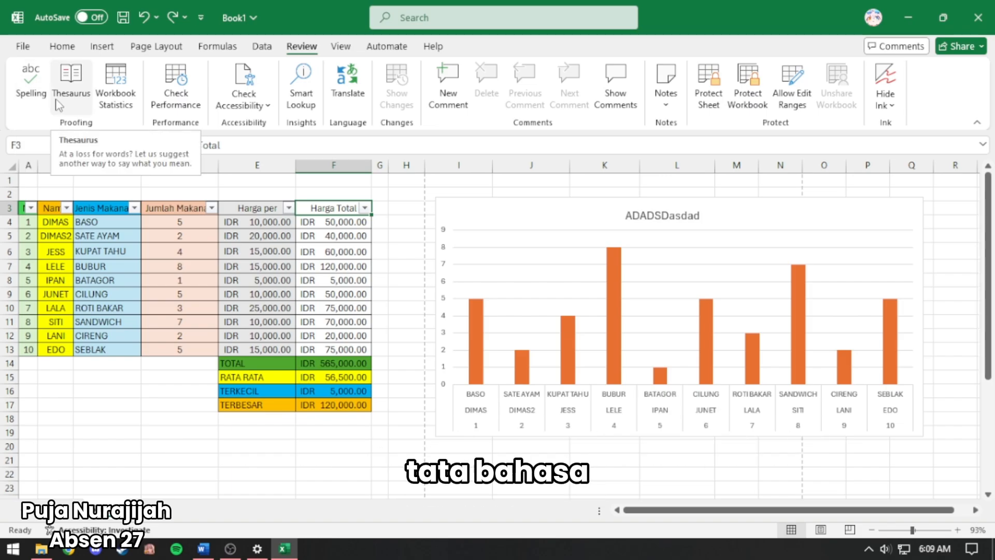
left_click(32, 89)
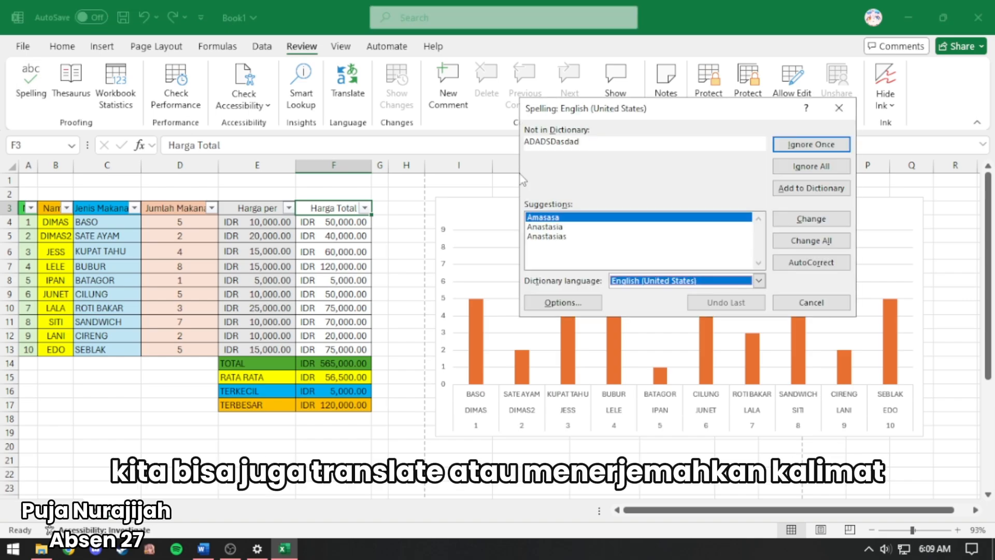
left_click(813, 304)
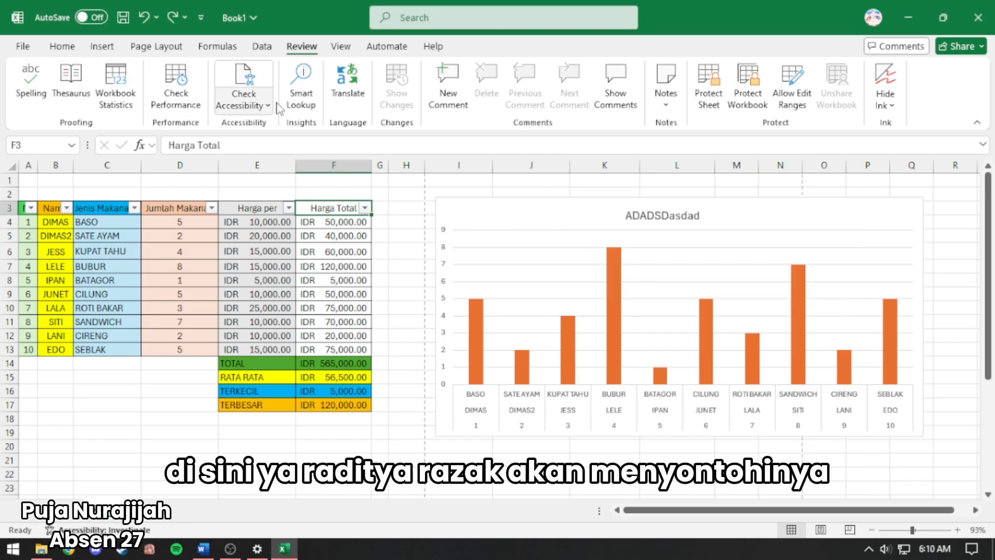
Step: Replace the Translator's source text with a short Indonesian sentence about two people playing together, targeting English, and close the Translator
left_click(349, 85)
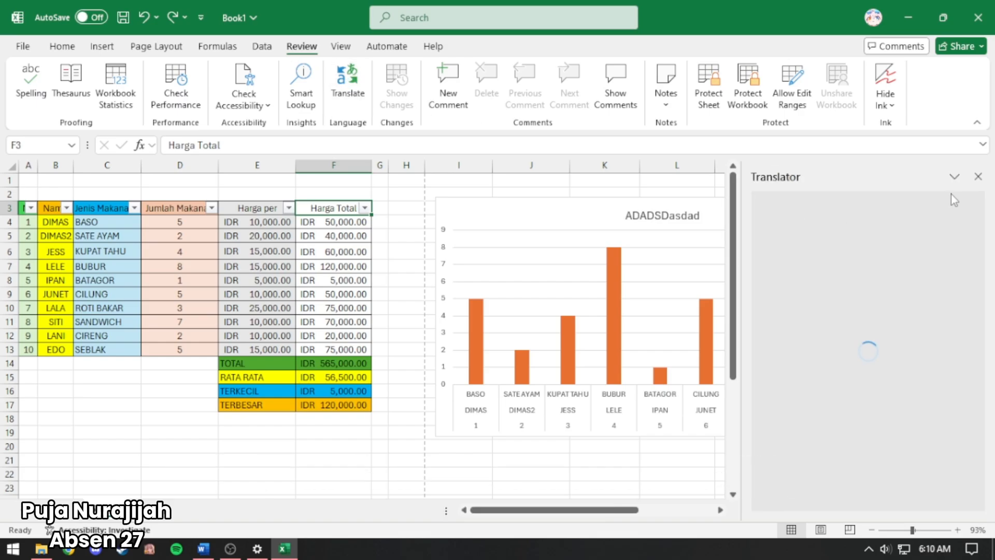
triple_click(876, 236)
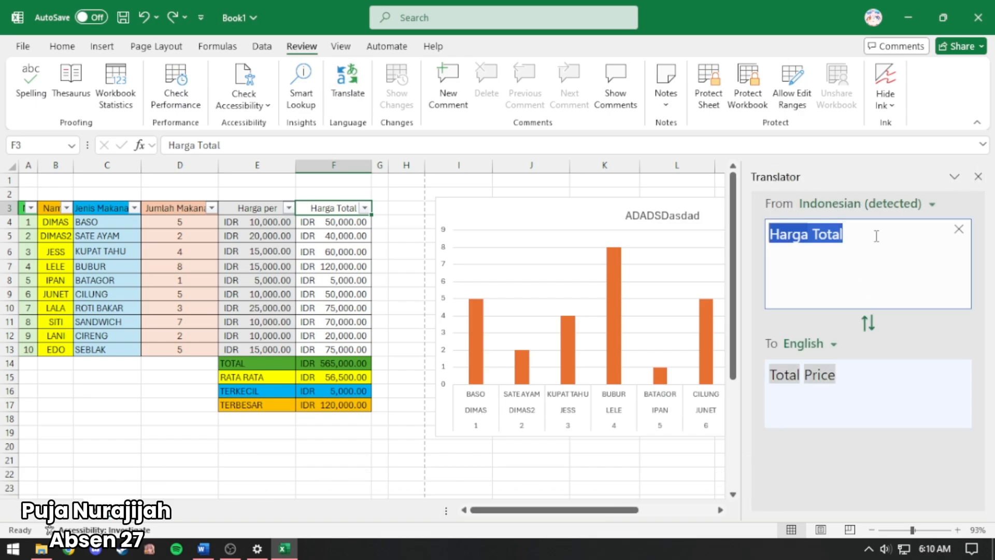
key("BackSpace")
type("Dimas bermain bersama lani")
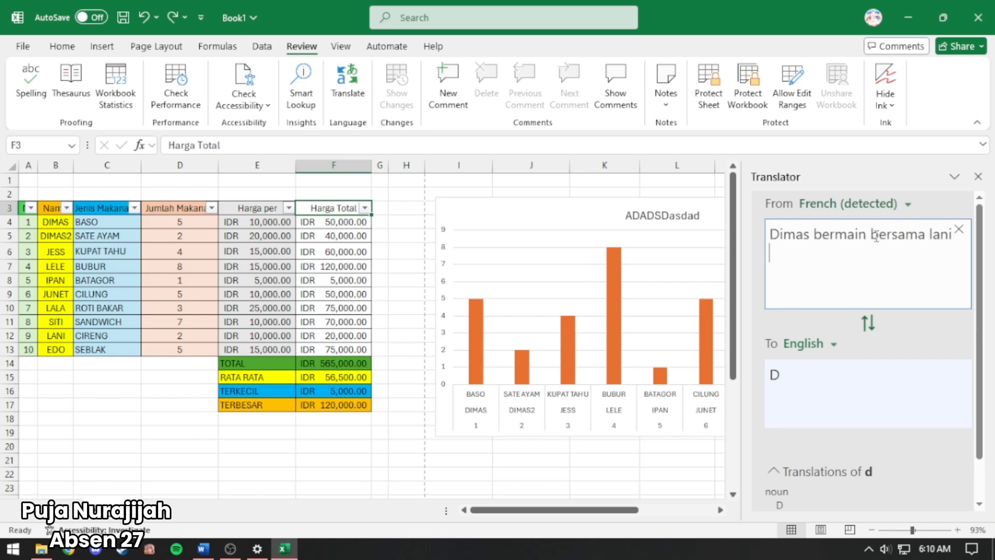
scroll(833, 384, "down", 1)
scroll(833, 383, "up", 1)
left_click(978, 177)
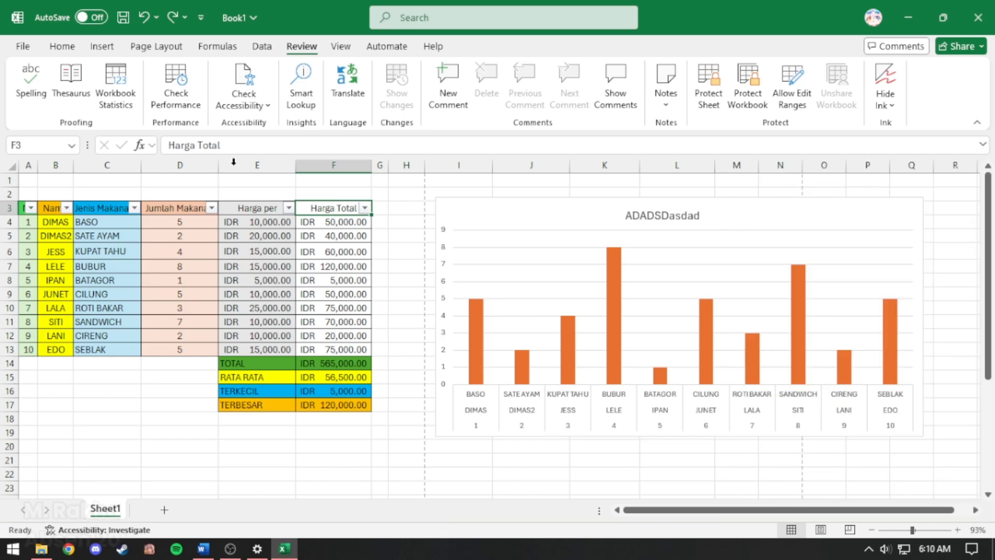
Step: Try a 50% worksheet magnification and set the zoom to 100%
left_click(346, 49)
left_click(433, 49)
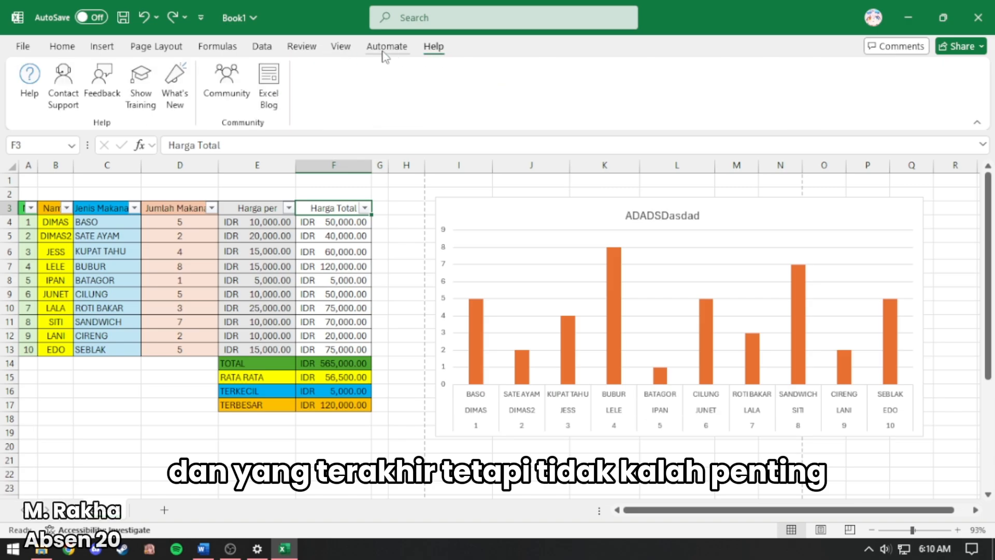
left_click(345, 48)
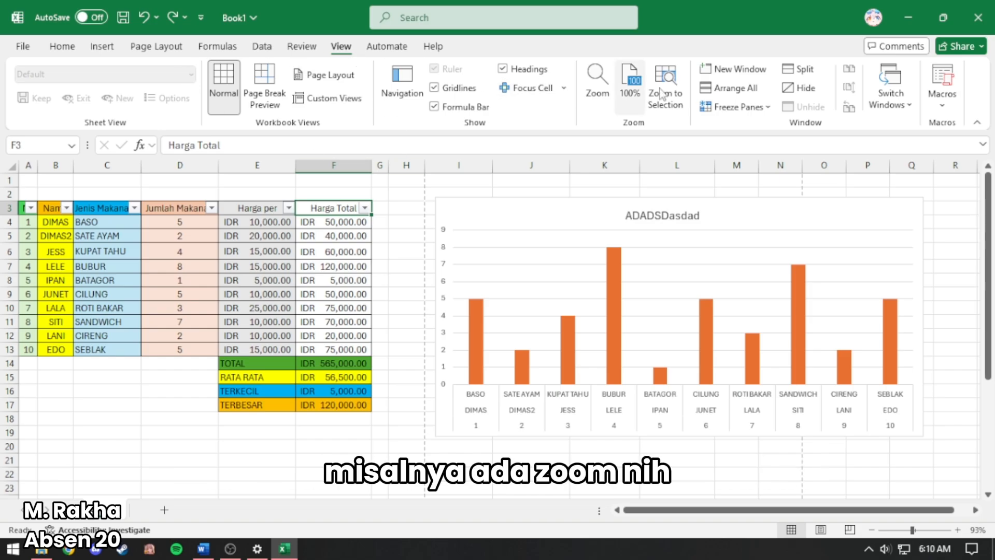
left_click(589, 99)
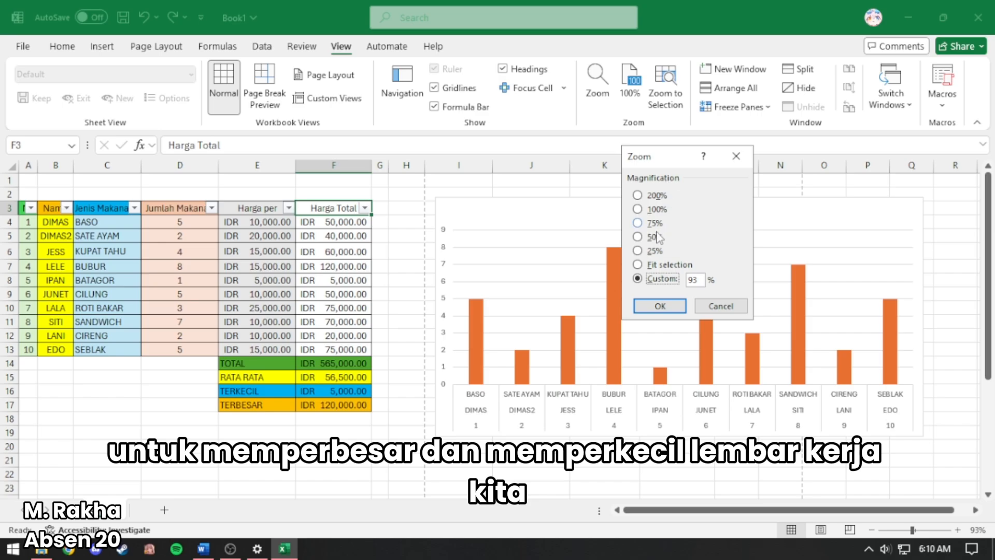
left_click(638, 237)
left_click(660, 306)
left_click(599, 91)
left_click(637, 209)
left_click(660, 306)
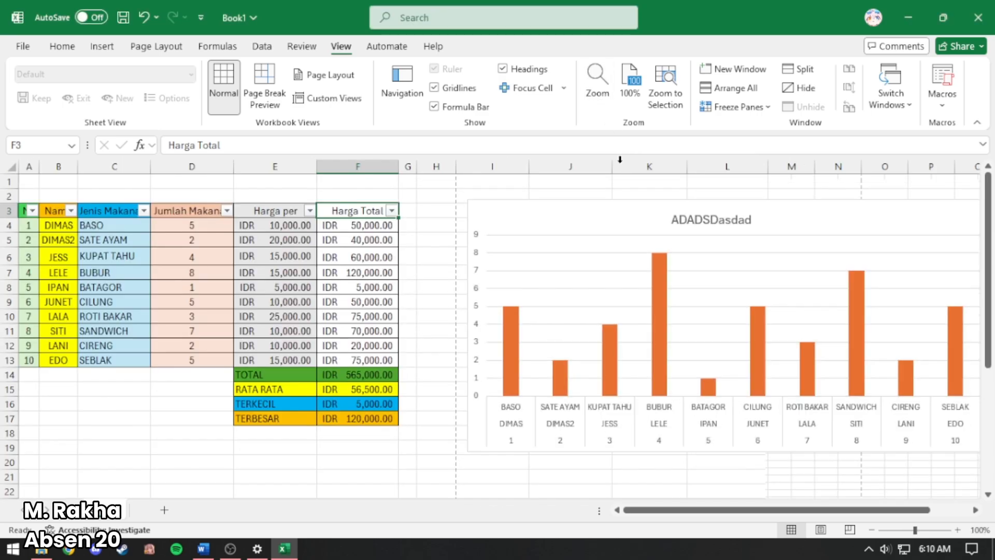
Step: Try a 75% worksheet magnification and return the zoom to 100%
left_click(598, 91)
left_click(638, 223)
left_click(660, 305)
left_click(598, 91)
left_click(638, 208)
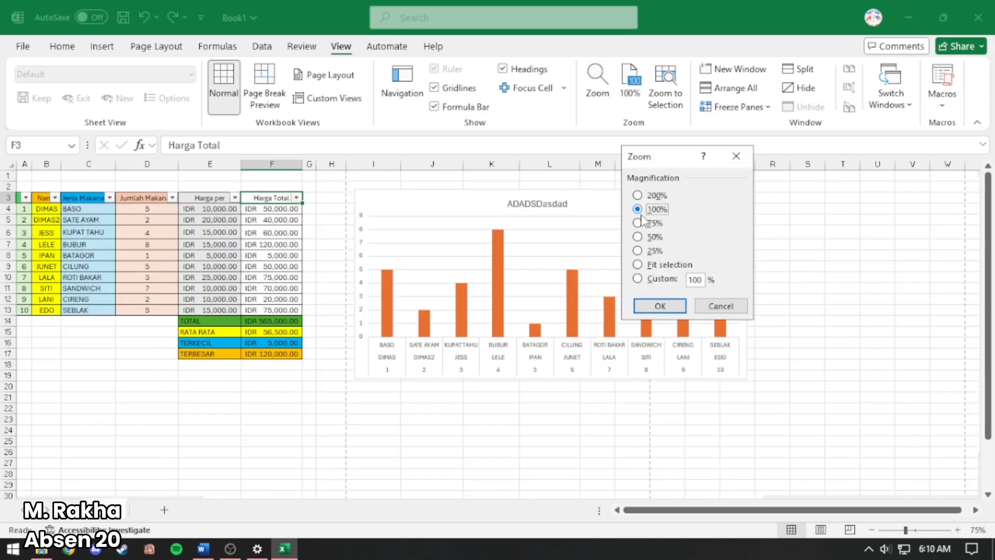
left_click(660, 306)
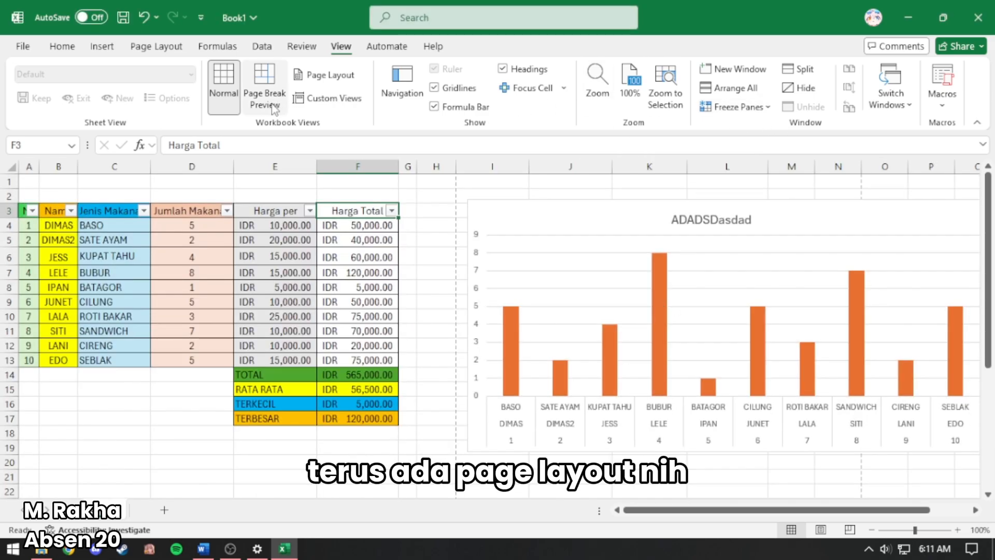
Step: Switch the worksheet to the Page Layout view
left_click(327, 77)
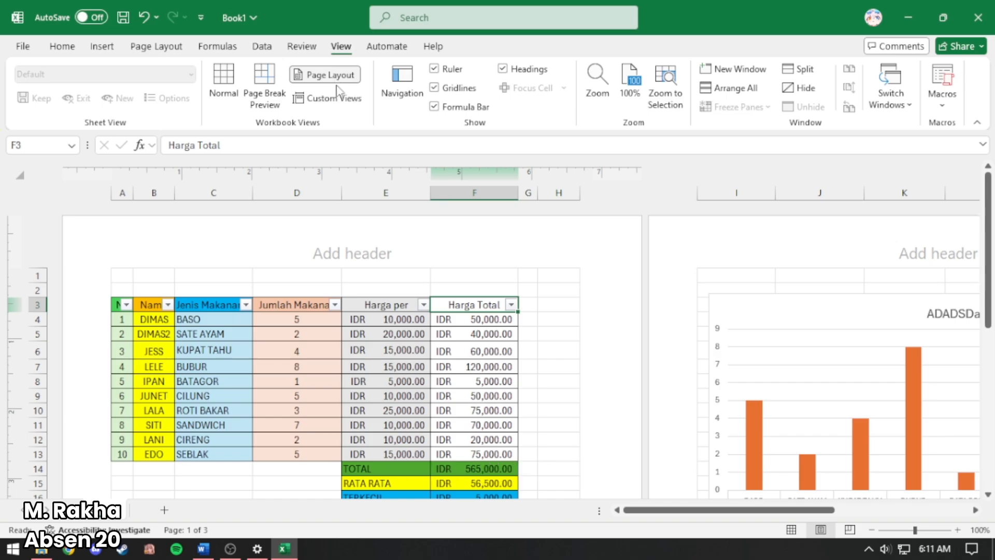
Step: Look over the worksheet's pages in Page Layout view and return the worksheet to the Normal view
scroll(602, 305, "down", 5)
left_click_drag(695, 511, 909, 517)
scroll(769, 430, "up", 5)
scroll(769, 415, "down", 2)
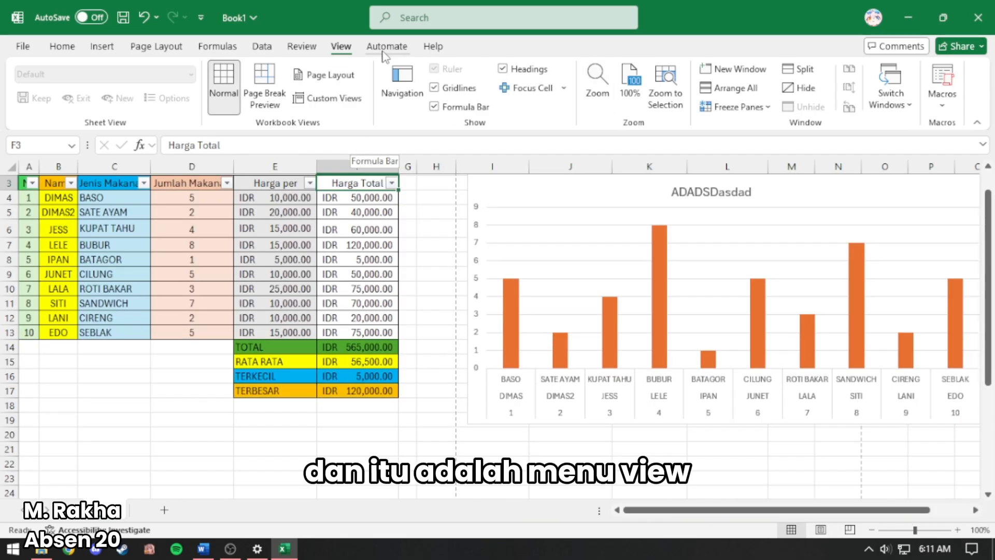
Step: View the Contact Support help pane and close it
left_click(433, 46)
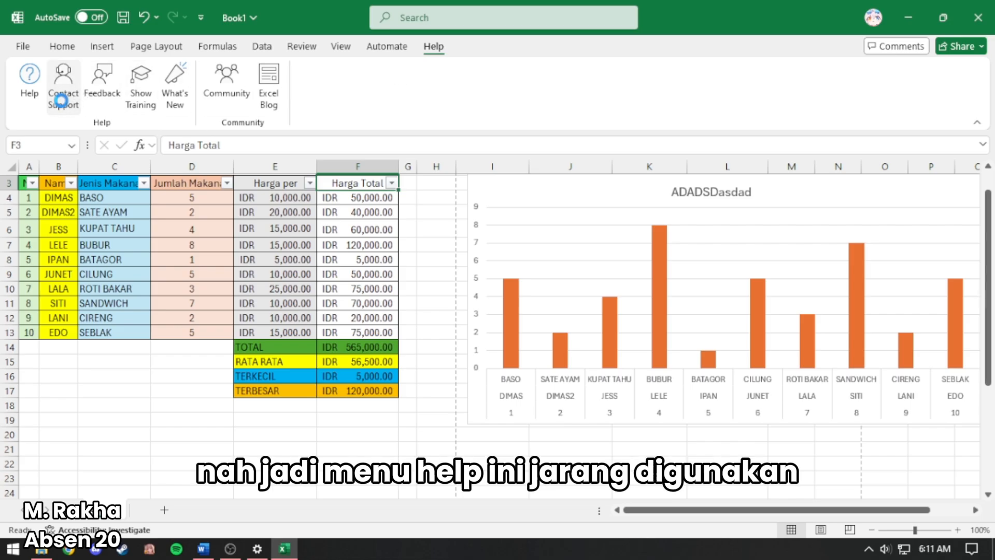
left_click(61, 100)
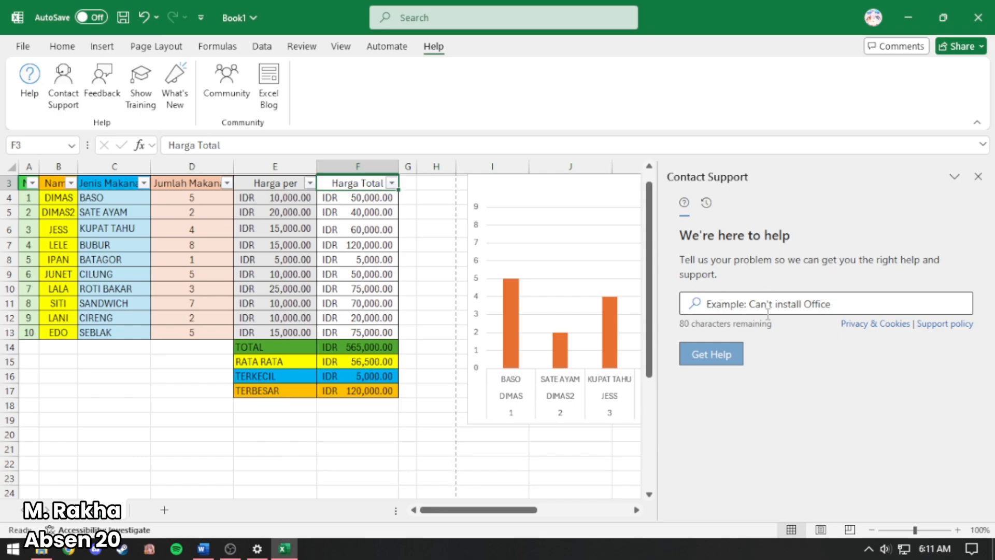
left_click(978, 176)
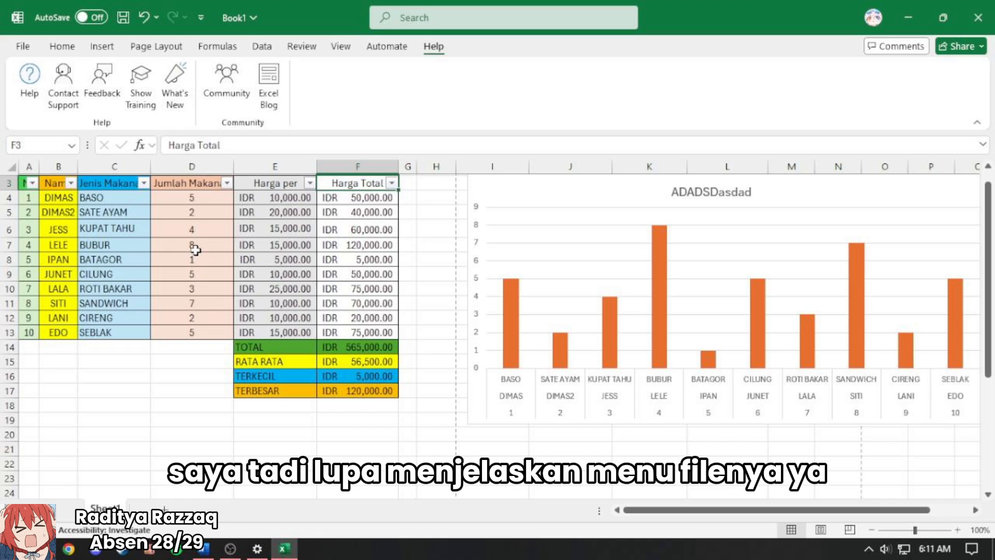
Step: Save the workbook, and save a copy as an Excel Workbook named dawdasdawdasdawdsada in the z folder
left_click(23, 47)
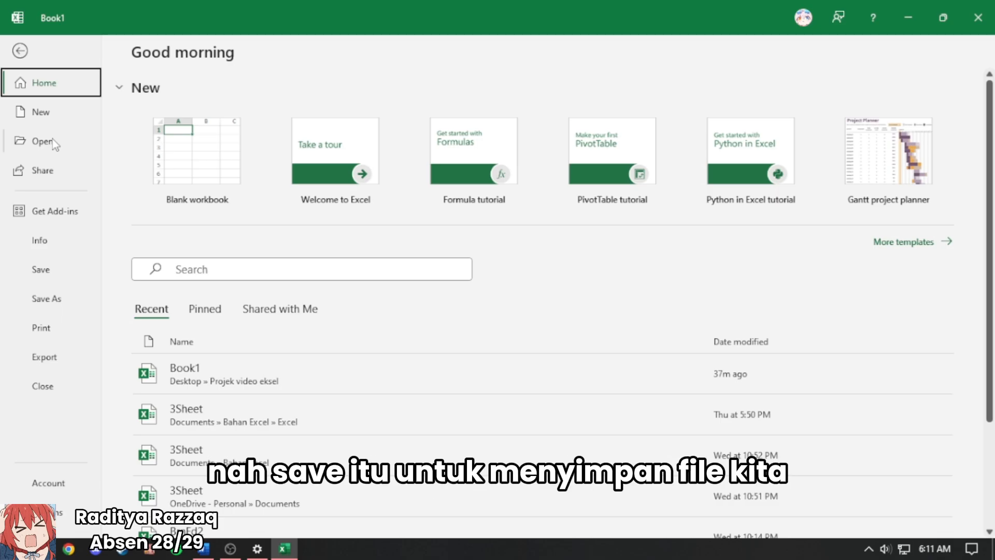
left_click(56, 264)
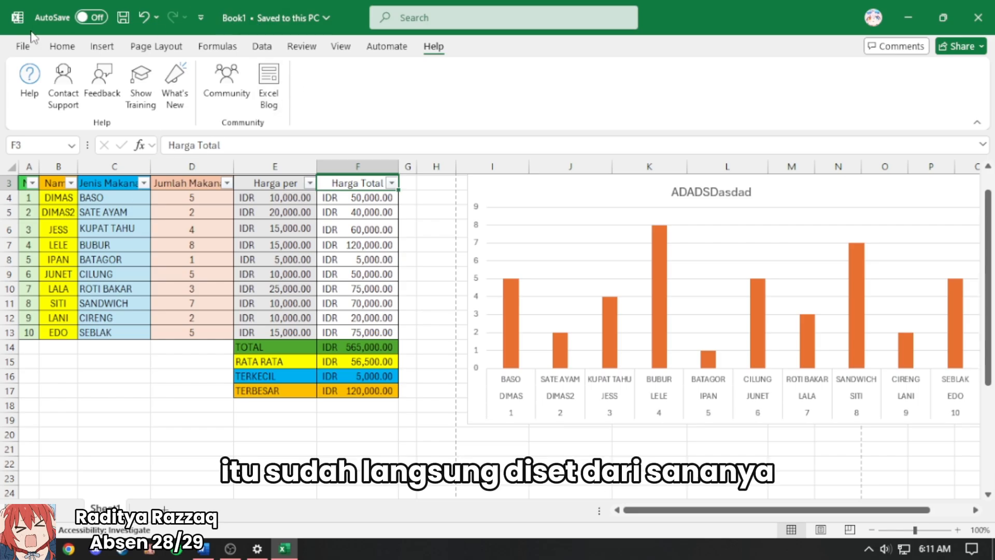
left_click(23, 46)
left_click(48, 301)
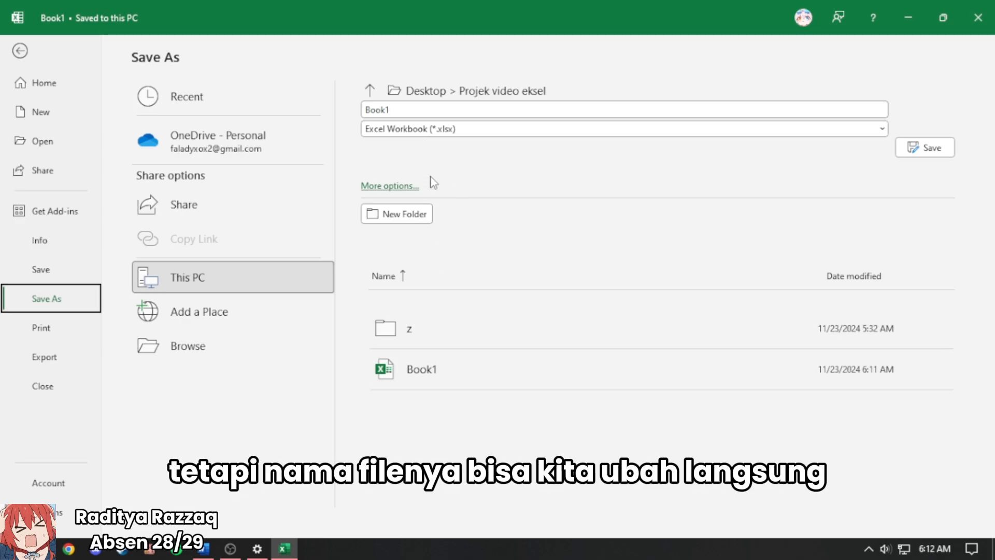
left_click(243, 346)
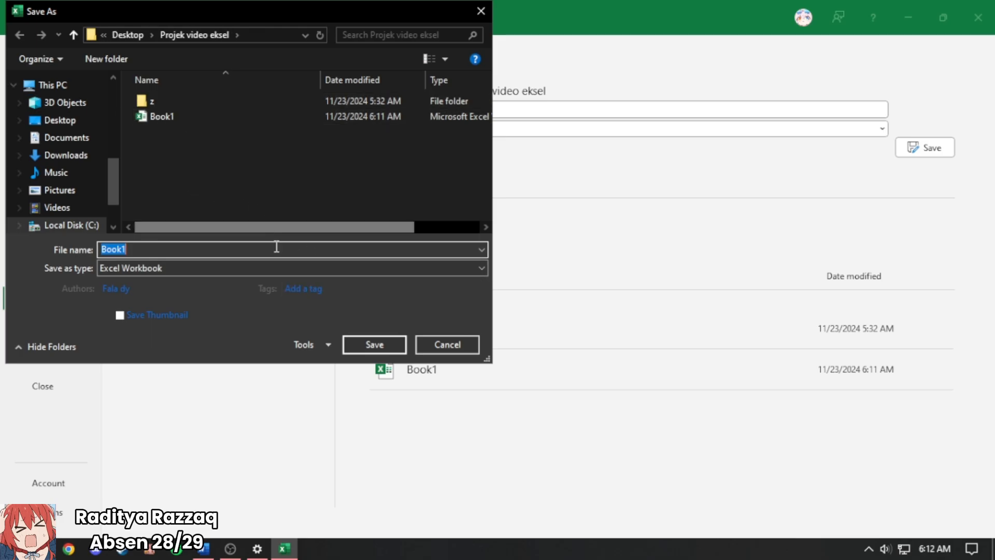
double_click(212, 103)
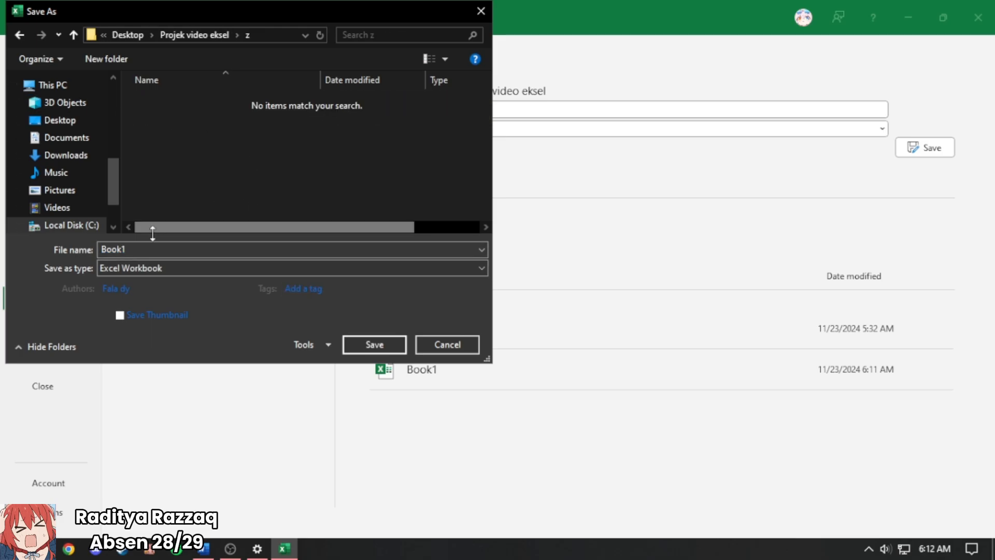
type("dawdasdawdasdawdsada")
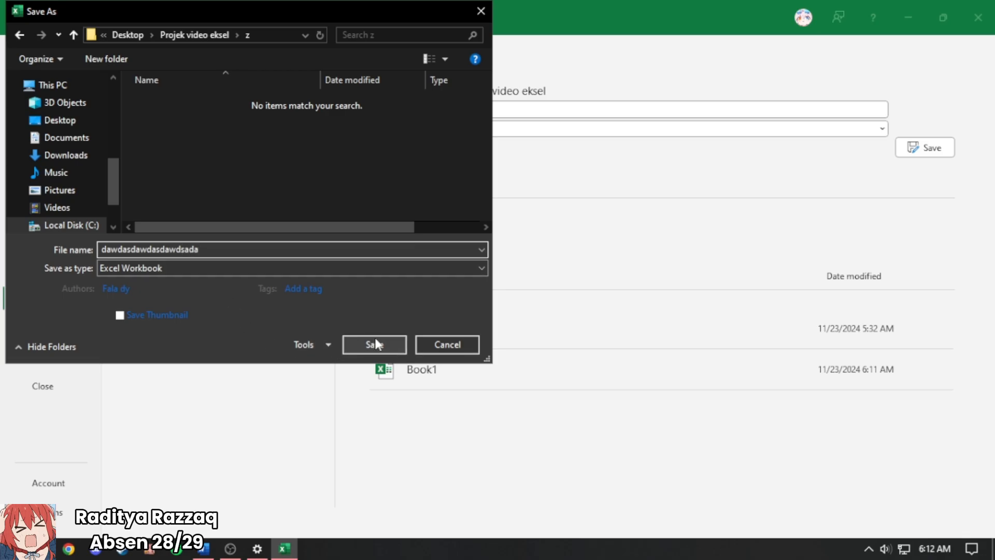
left_click(375, 342)
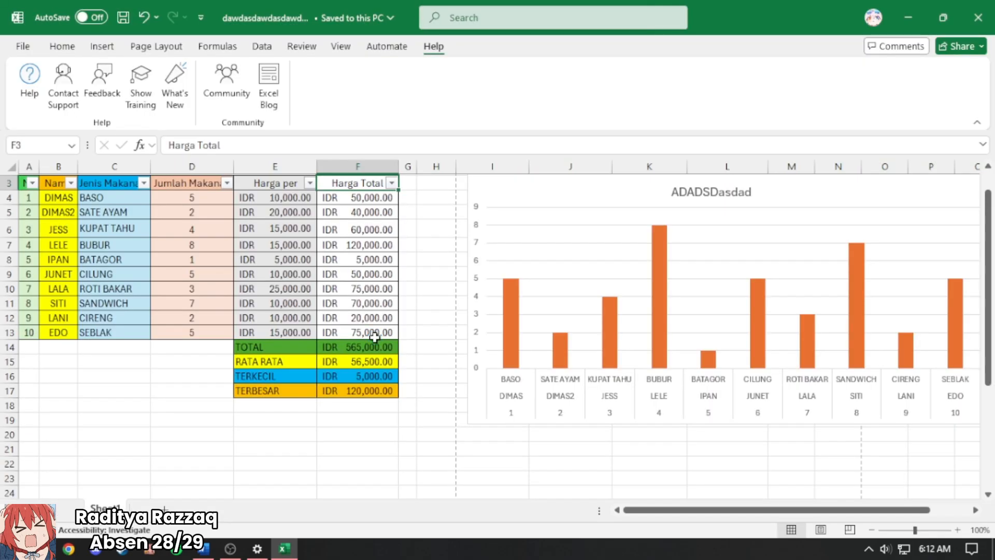
Step: Examine the print settings for the printer, paper size, orientation, collation, margins and scaling
left_click(23, 46)
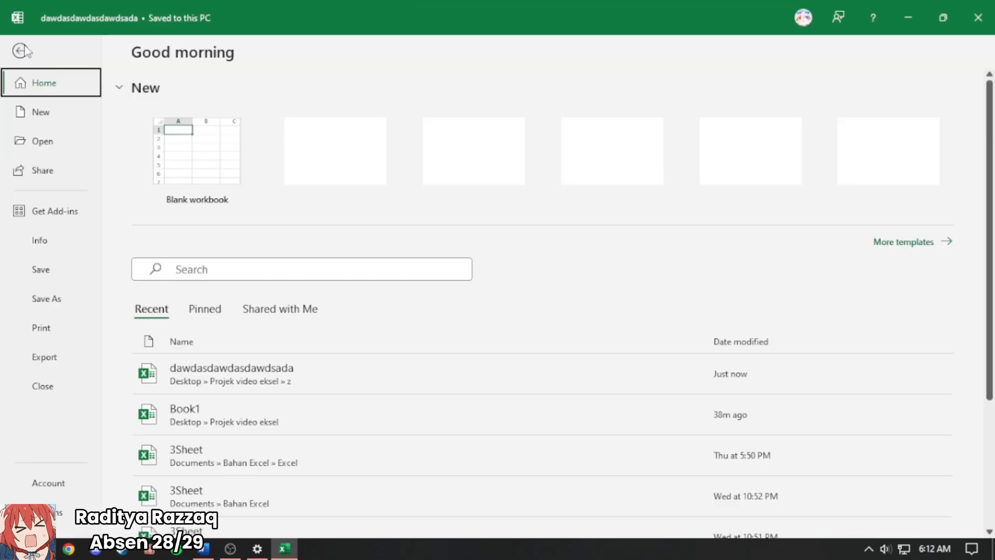
left_click(43, 328)
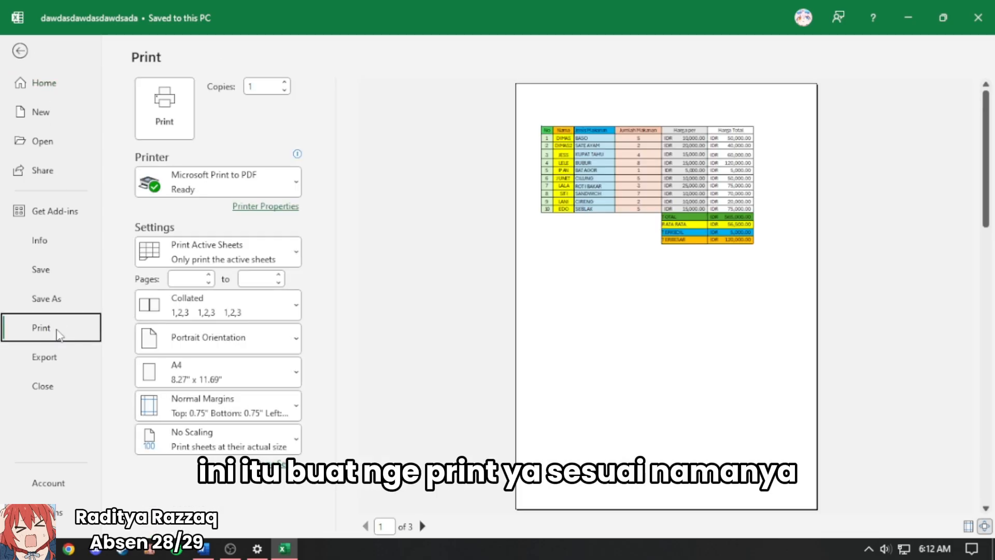
left_click(200, 181)
left_click(199, 182)
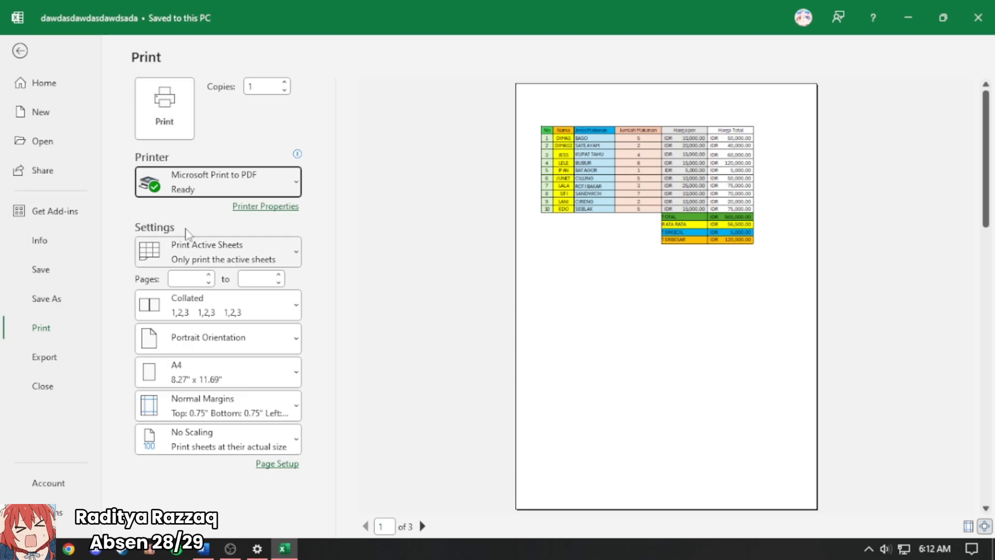
left_click(228, 380)
left_click(229, 380)
left_click(225, 346)
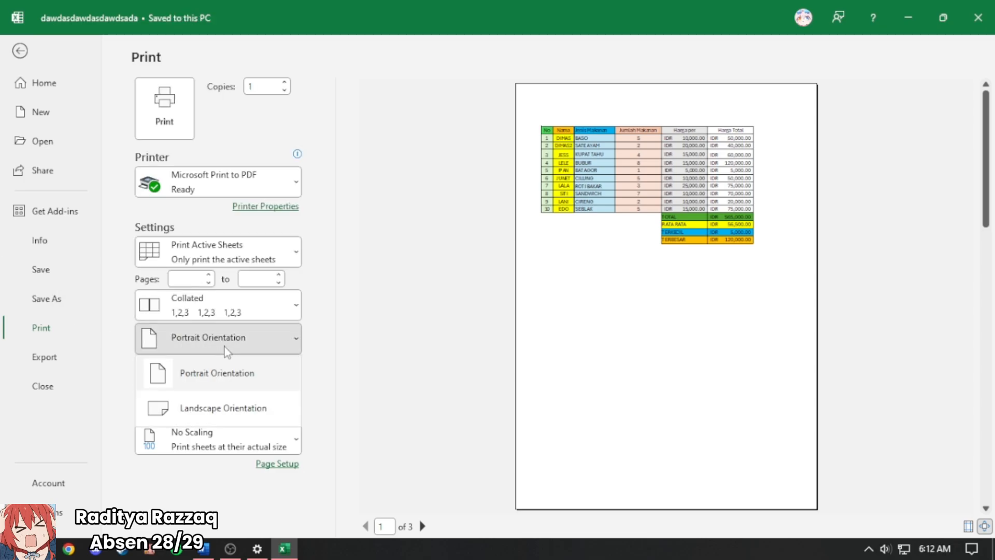
left_click(224, 347)
left_click(221, 313)
left_click(221, 313)
left_click(220, 412)
left_click(220, 413)
left_click(218, 440)
left_click(218, 440)
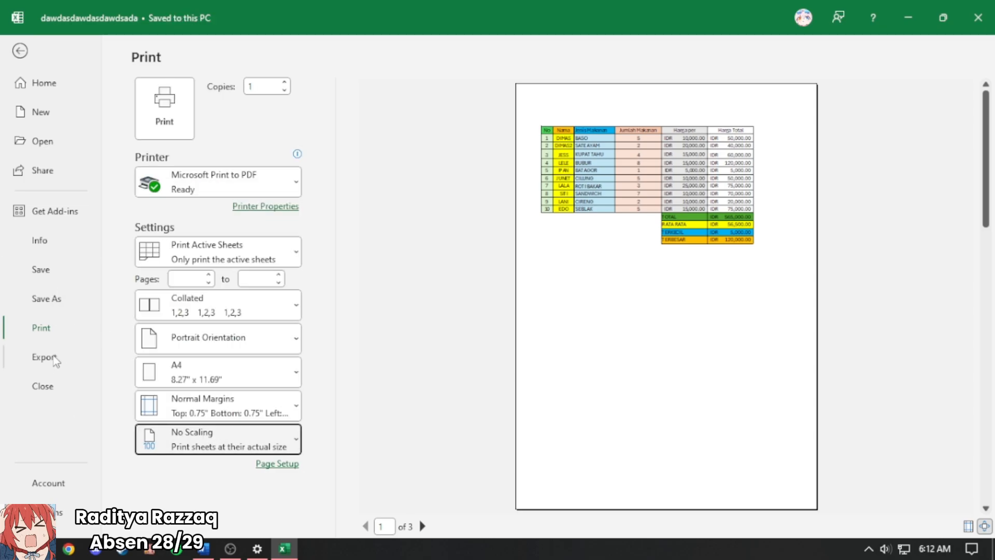
Step: Examine the export options and the settings for publishing the workbook as a PDF, and leave without publishing
left_click(44, 357)
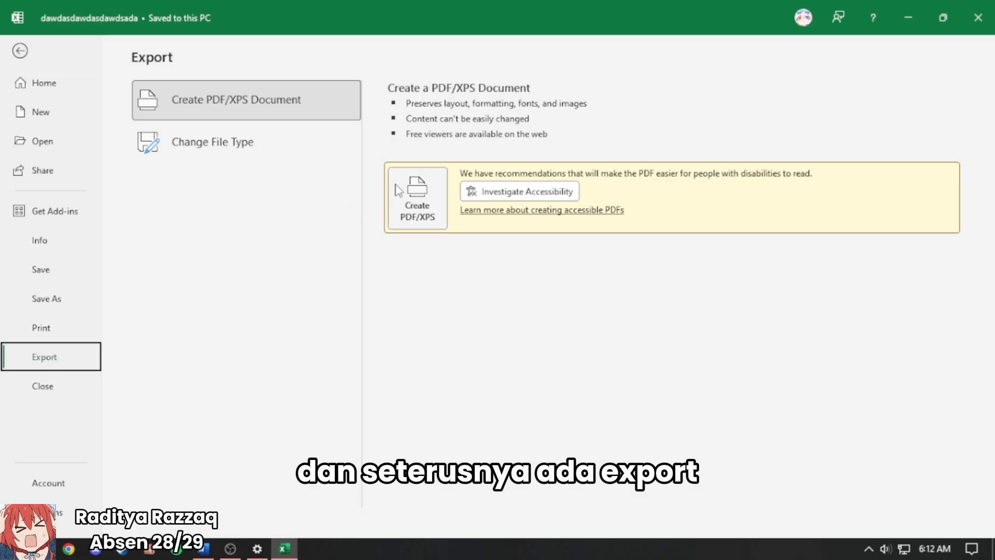
left_click(229, 156)
left_click(245, 110)
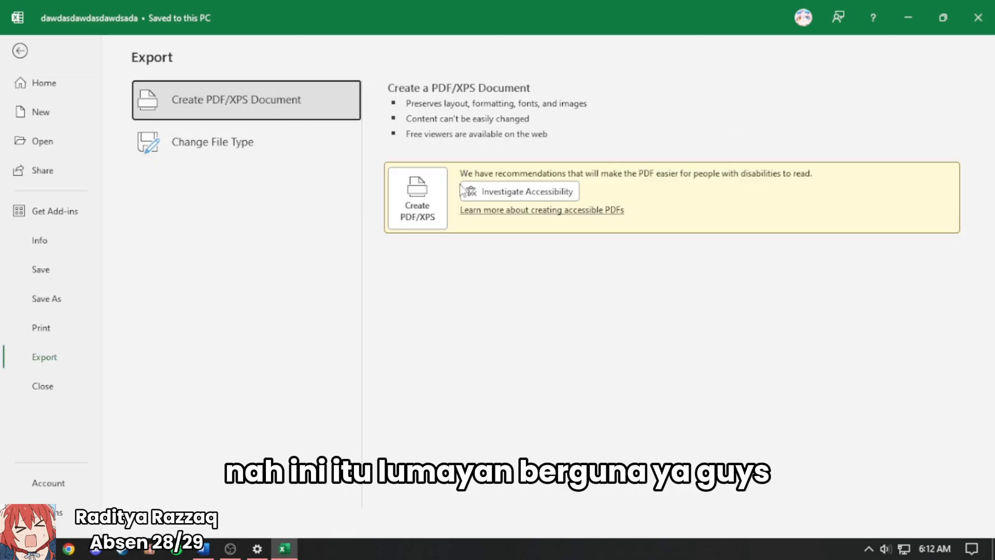
left_click(425, 209)
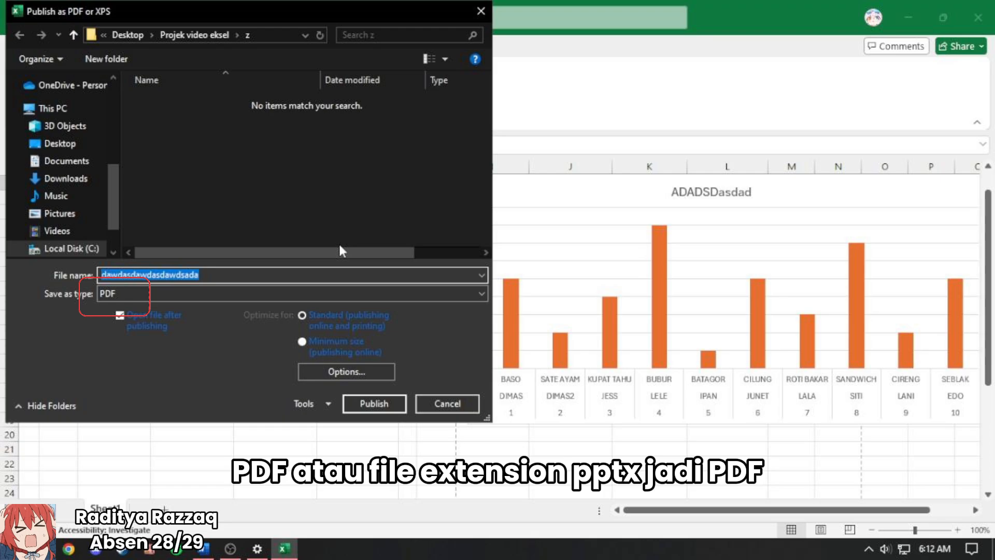
left_click(448, 409)
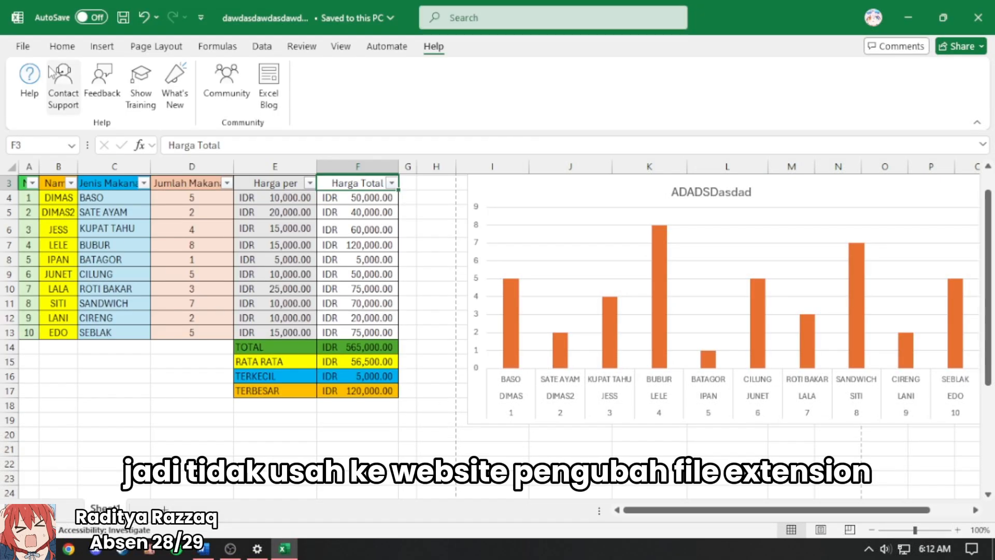
Step: Look through the Excel Options categories, including General, Formulas, Proofing, Save, Language, Accessibility, Advanced and Customize Ribbon, and close the options
left_click(23, 46)
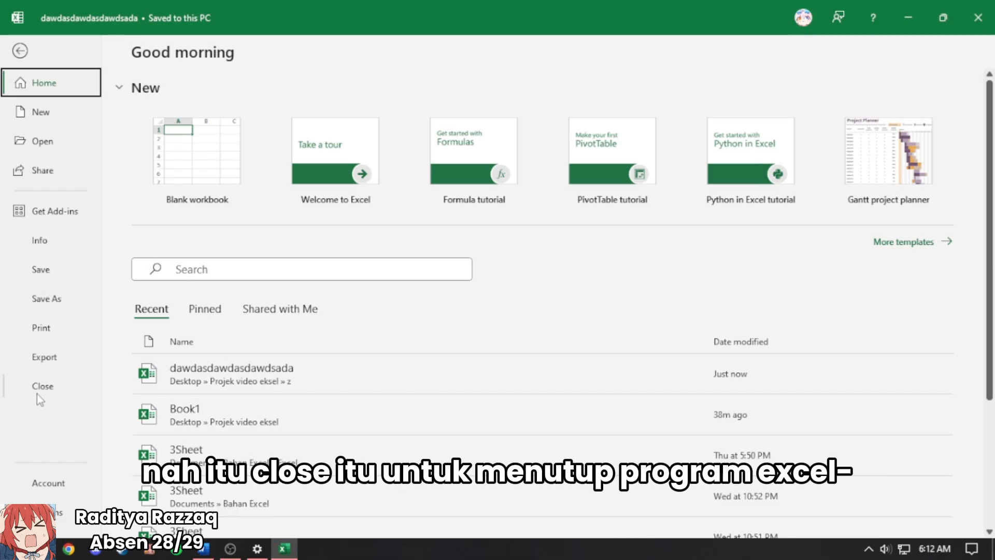
left_click(58, 516)
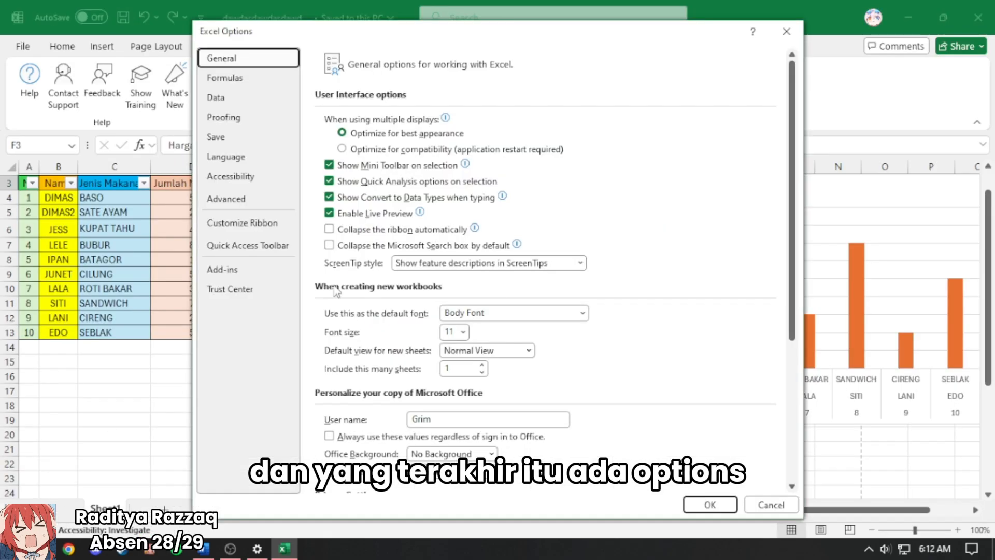
left_click(243, 78)
left_click(259, 117)
left_click(255, 137)
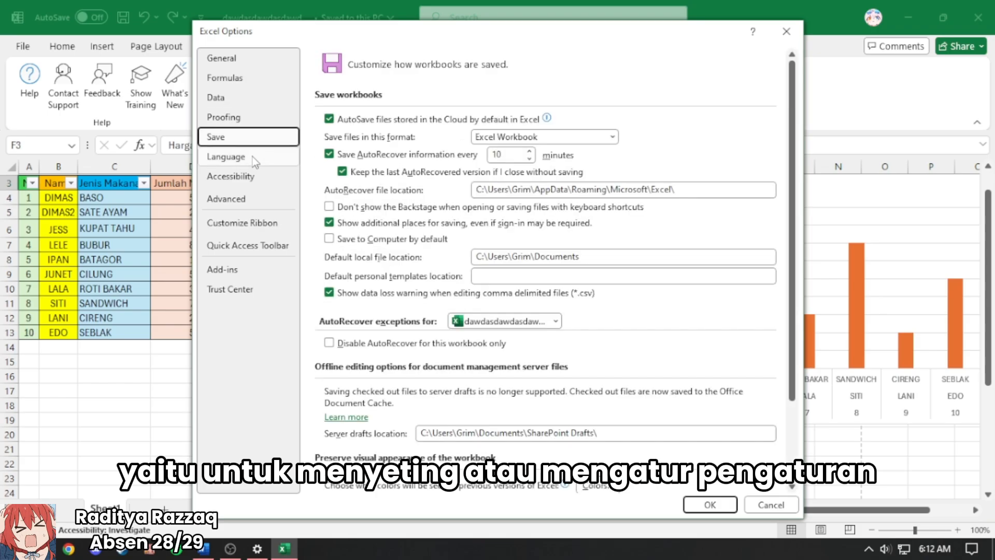
left_click(253, 157)
left_click(253, 178)
left_click(250, 201)
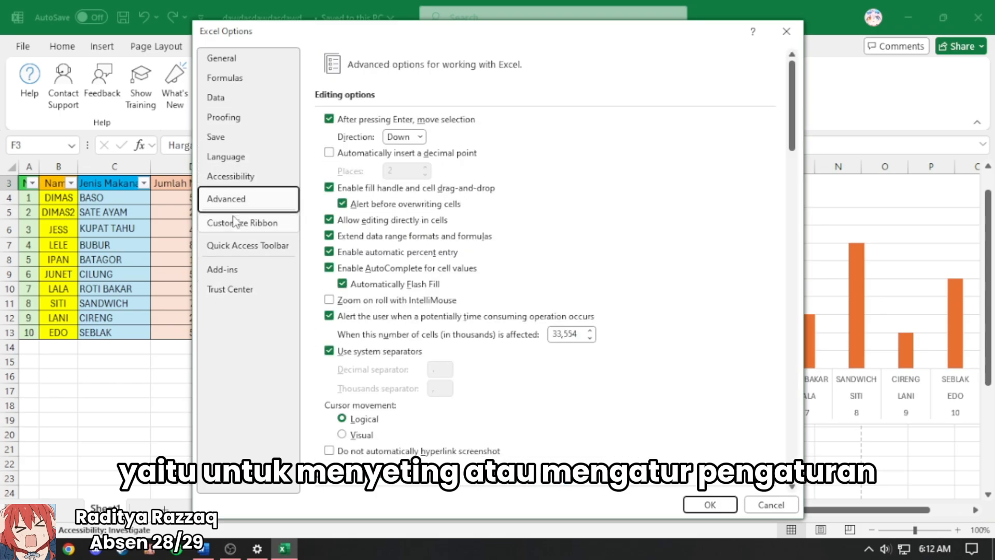
left_click(240, 223)
left_click(234, 177)
left_click(223, 58)
scroll(661, 401, "down", 6)
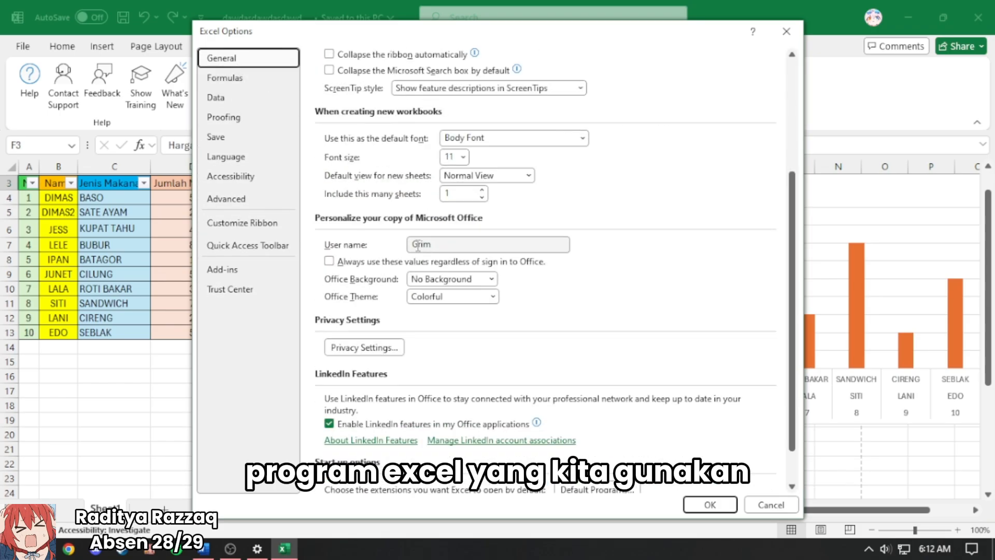
scroll(659, 396, "up", 6)
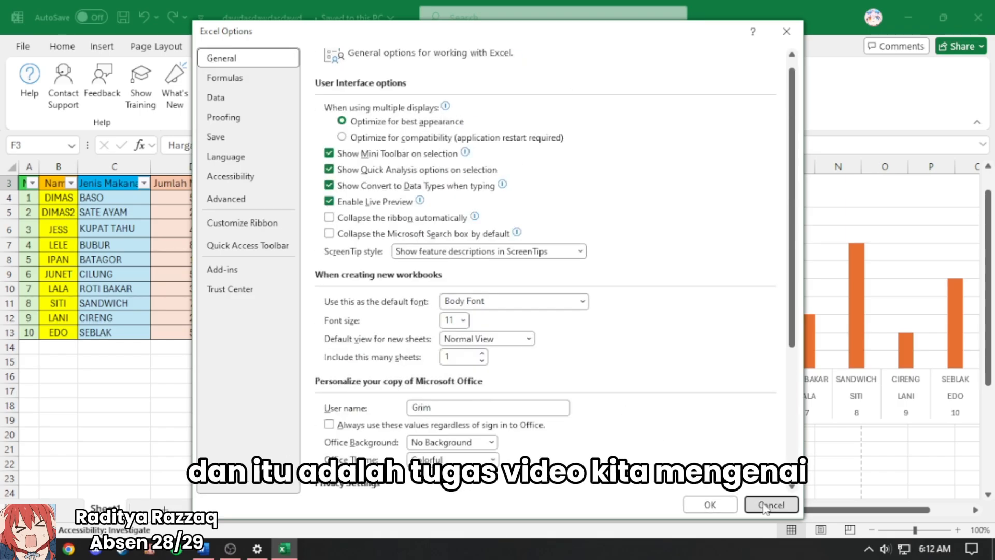
left_click(711, 504)
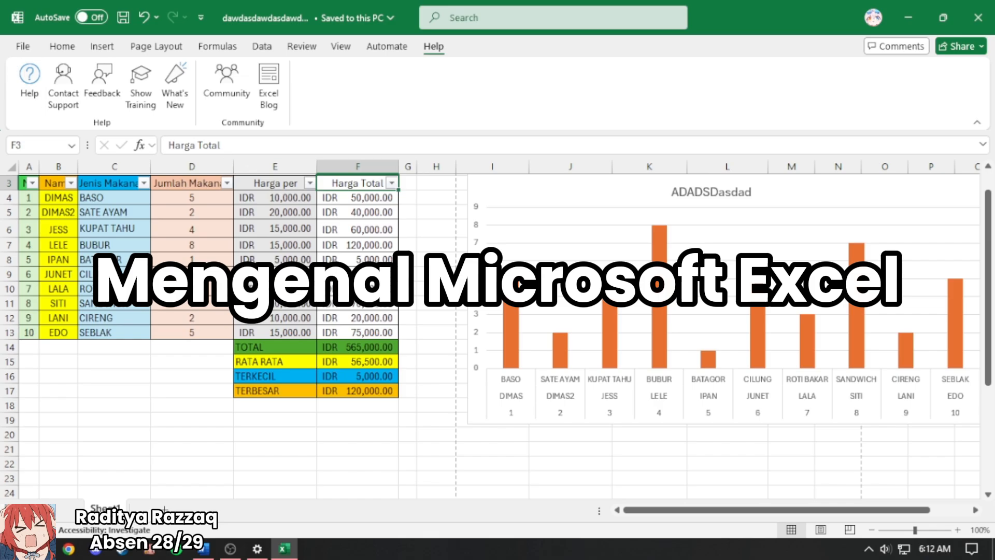
Step: Enter eradwdfafaawrwararawrarwwar in cell D20 and awrawrawrawr in cells D22 and D23
left_click(405, 286)
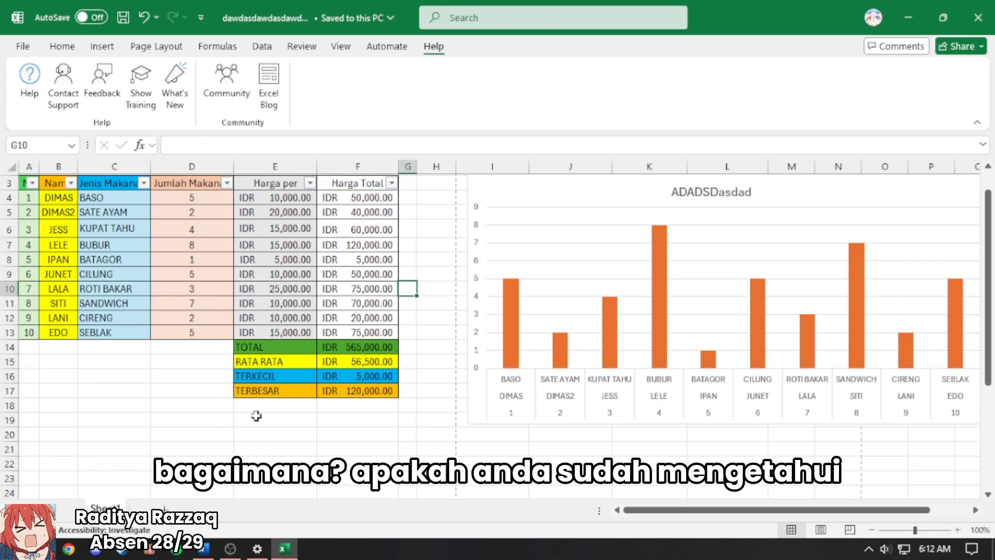
left_click(187, 435)
type("eradwdfaf")
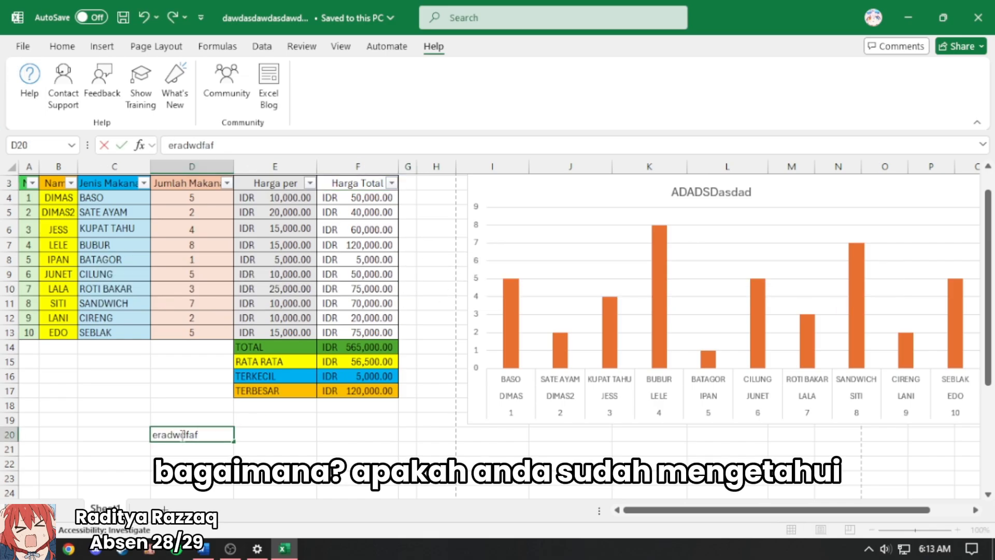
type("aawrwararawrarwwar")
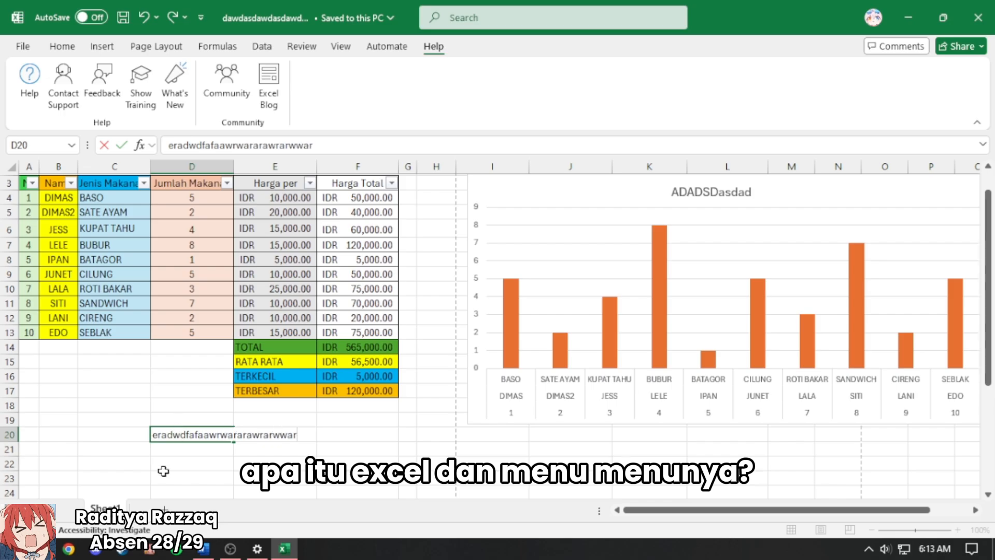
left_click(184, 455)
key("Return")
type("awrawrawrawr")
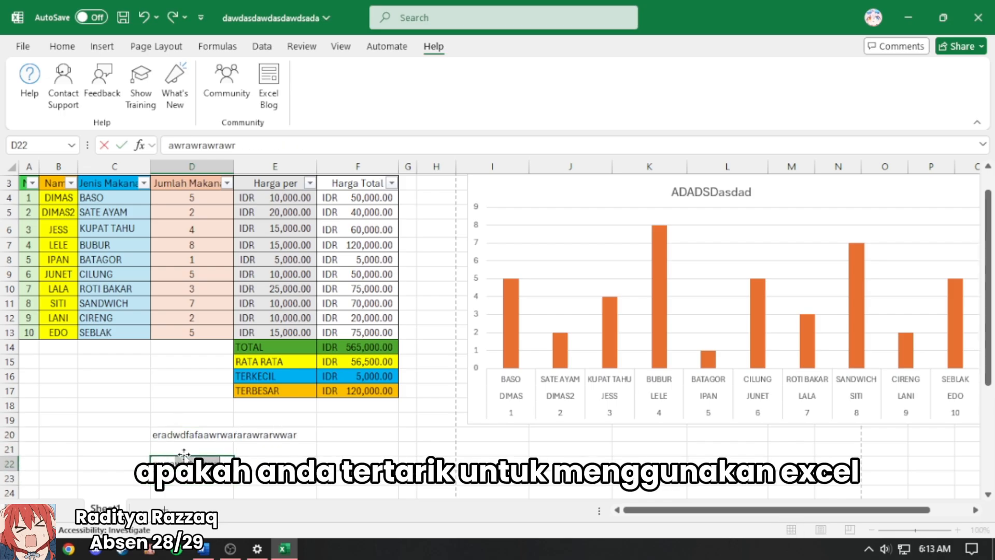
left_click(275, 483)
scroll(347, 393, "down", 4)
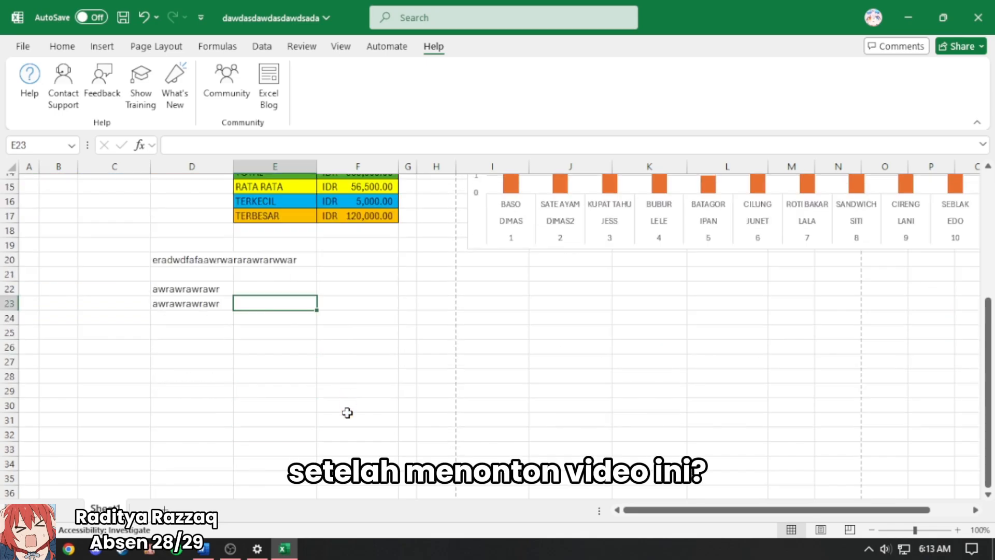
scroll(346, 411, "up", 5)
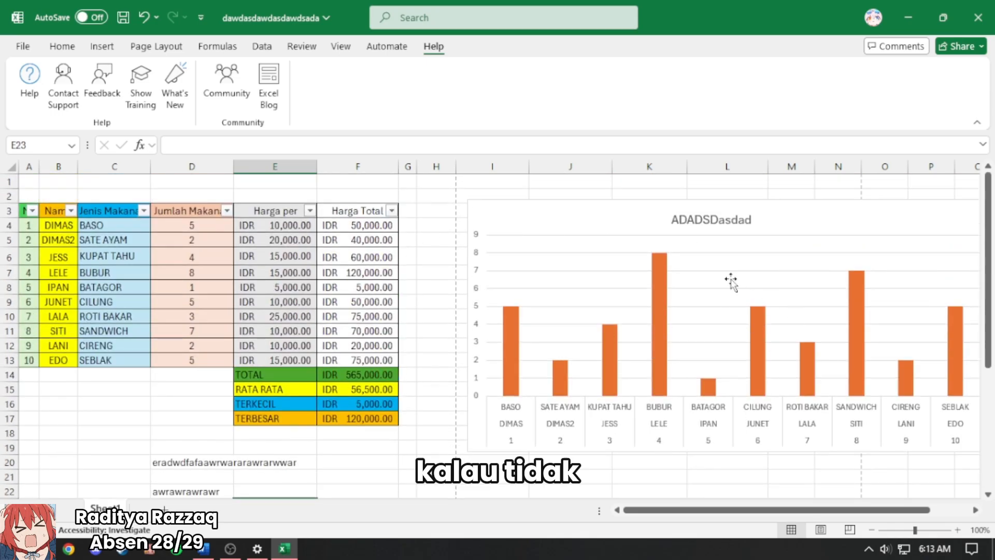
Step: Find the praying-hands emoji by searching for pray, insert it twice in cell F19, and save the workbook
left_click(63, 46)
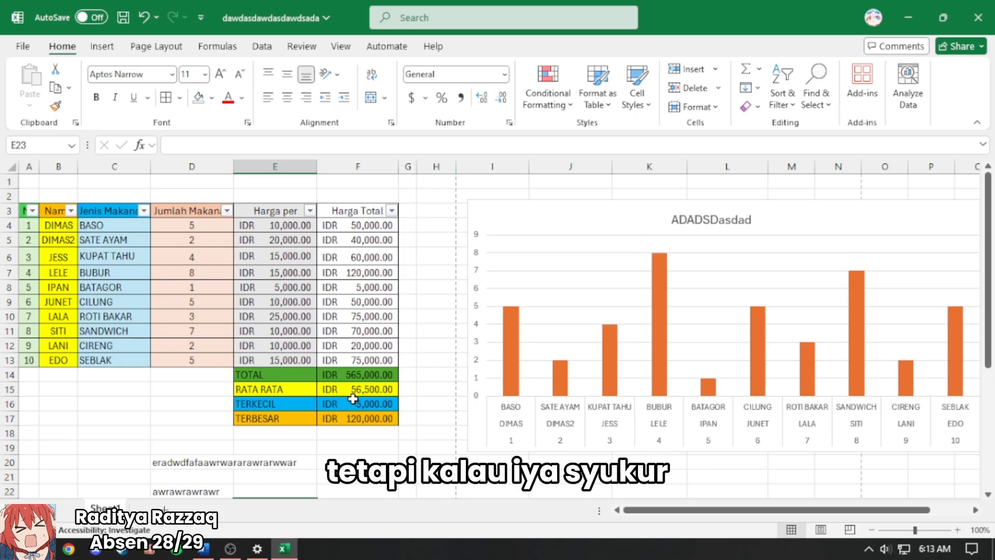
double_click(349, 449)
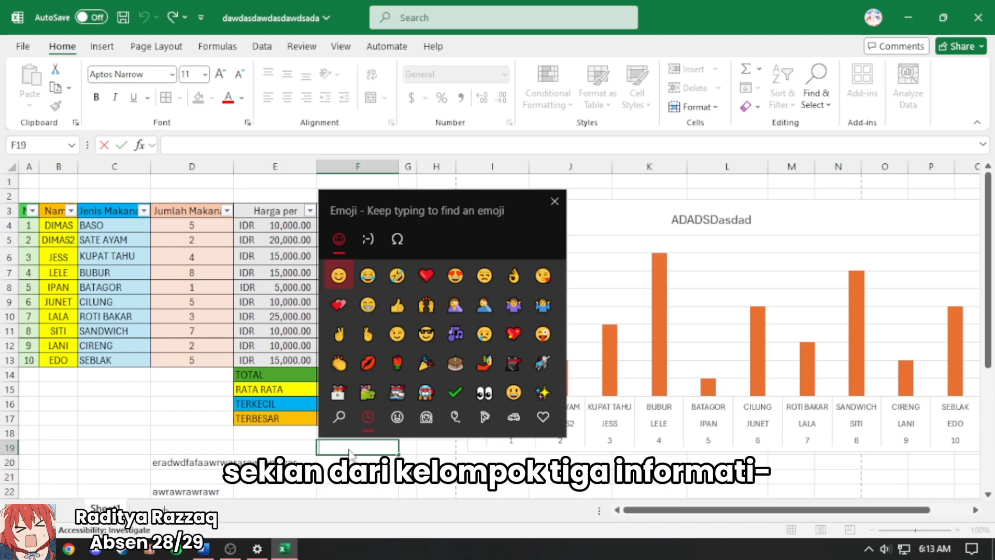
key("super+period")
type("pray")
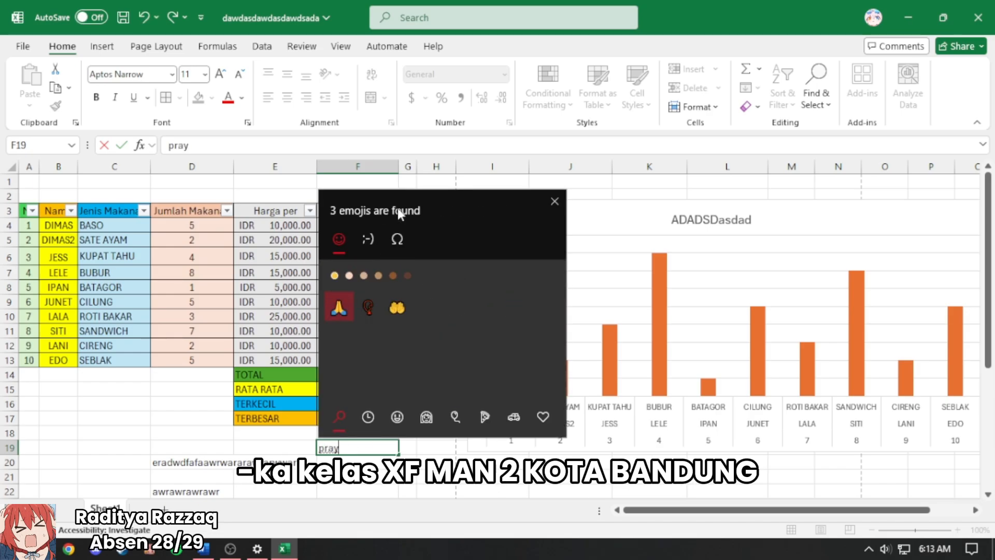
key("Return")
left_click(332, 306)
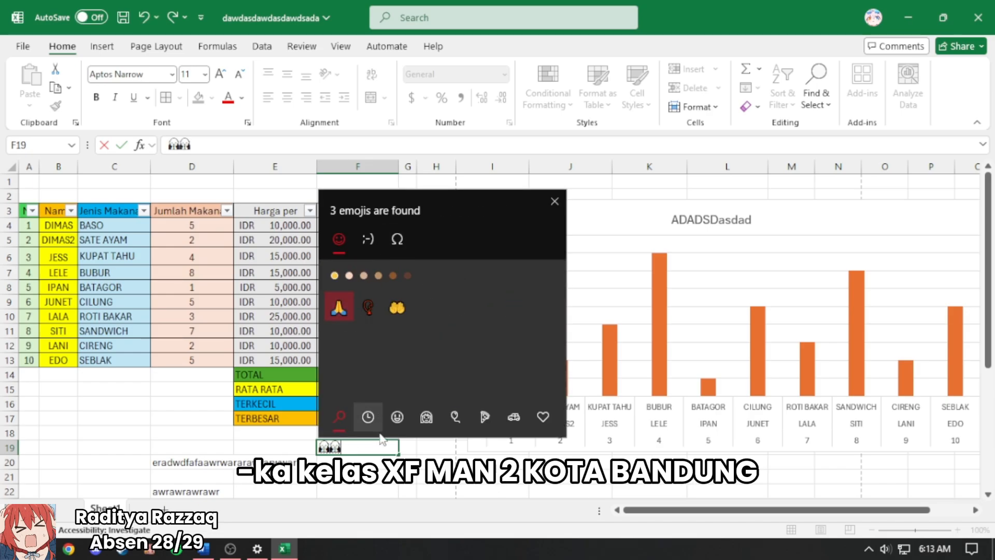
left_click(356, 442)
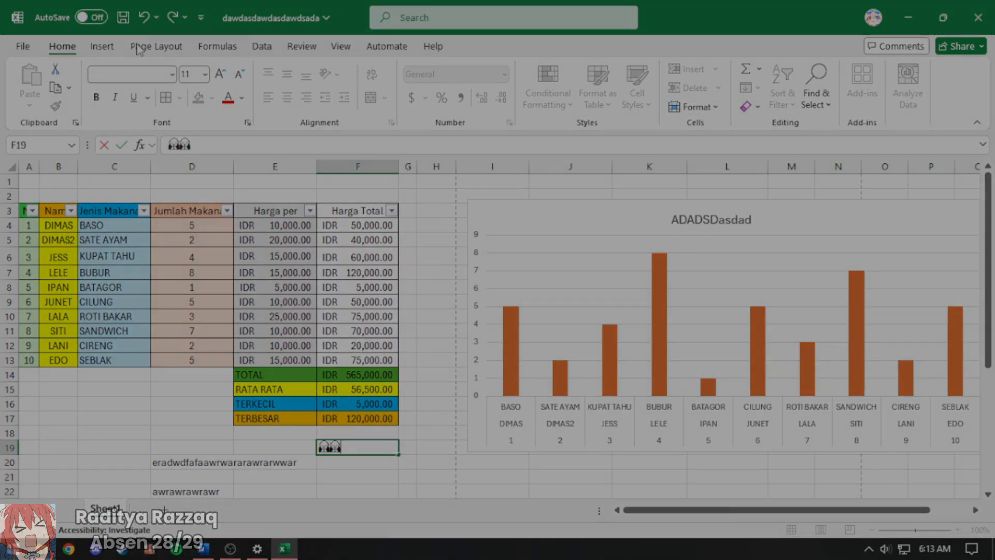
left_click(123, 17)
left_click(230, 549)
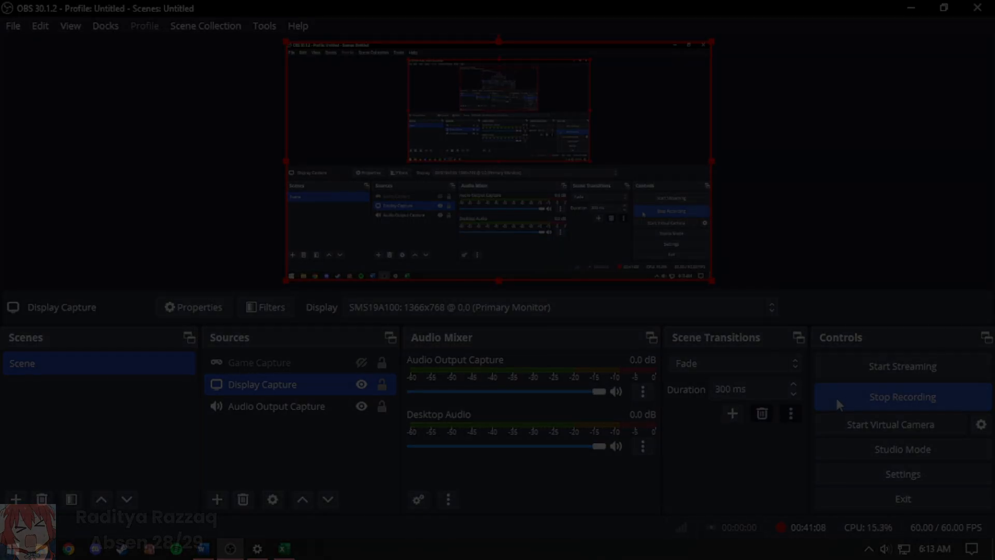